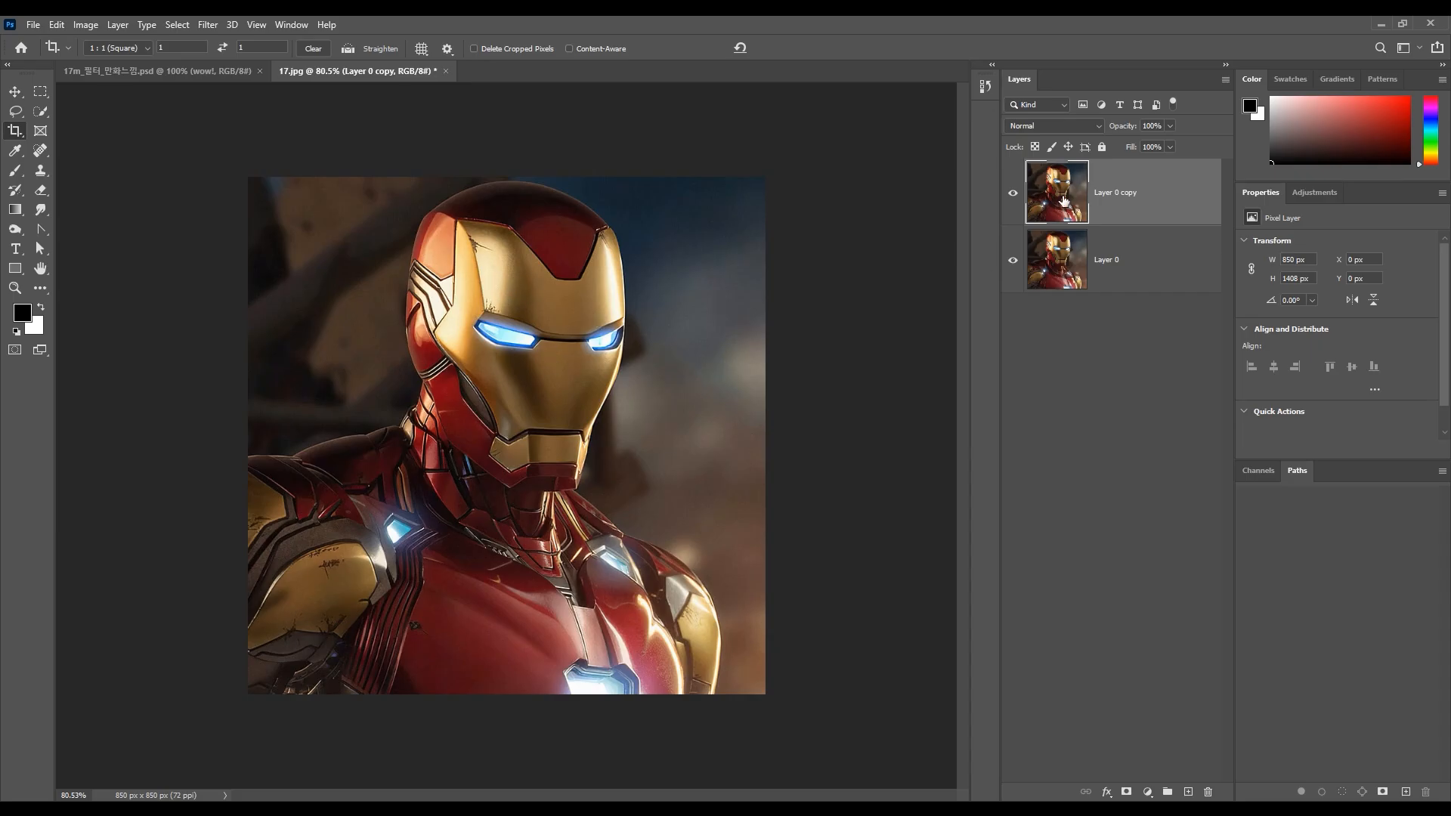
Step: Open the Filter Gallery for the Layer 0 copy layer and show the Artistic effects
click(206, 25)
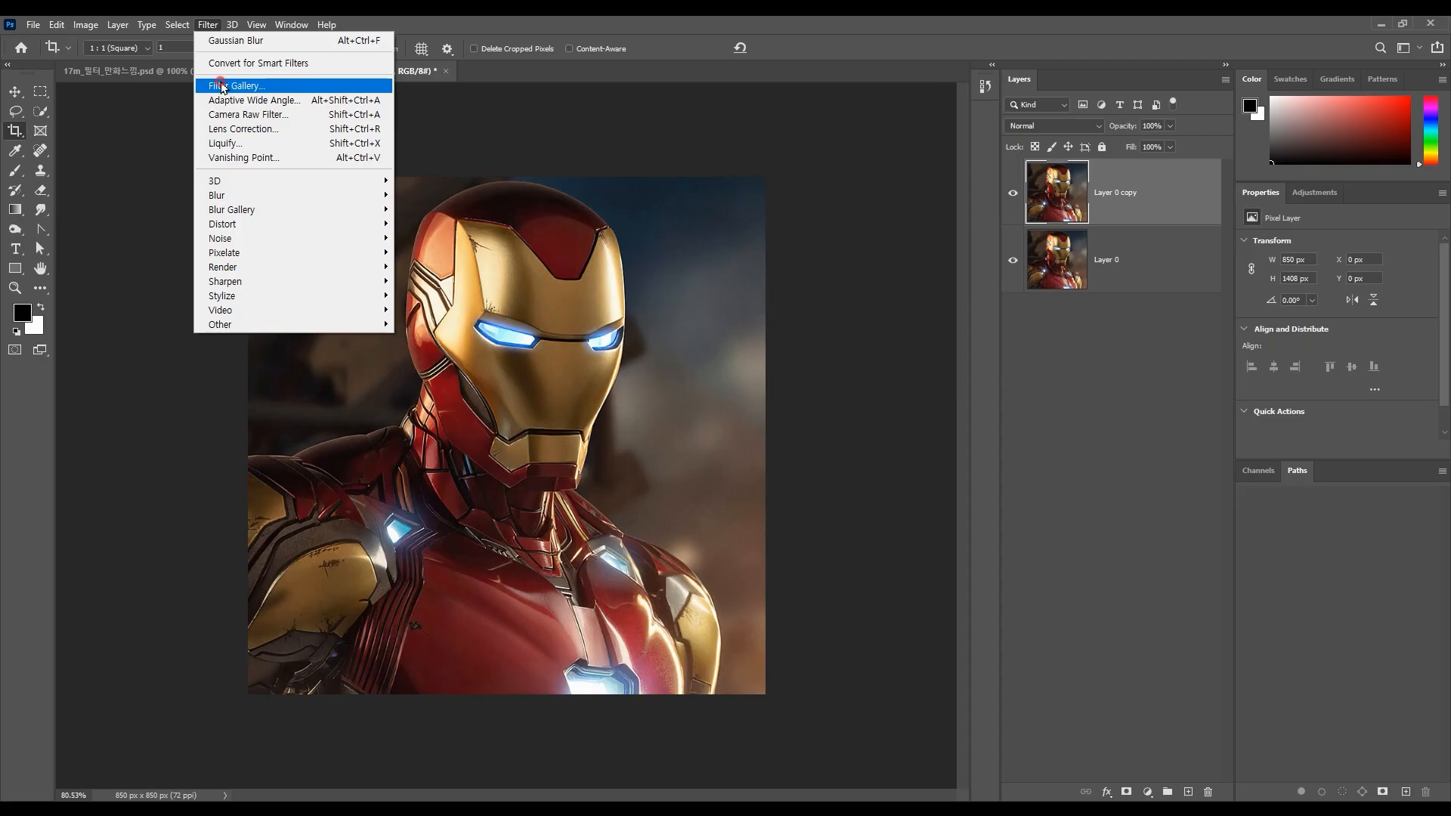
click(224, 87)
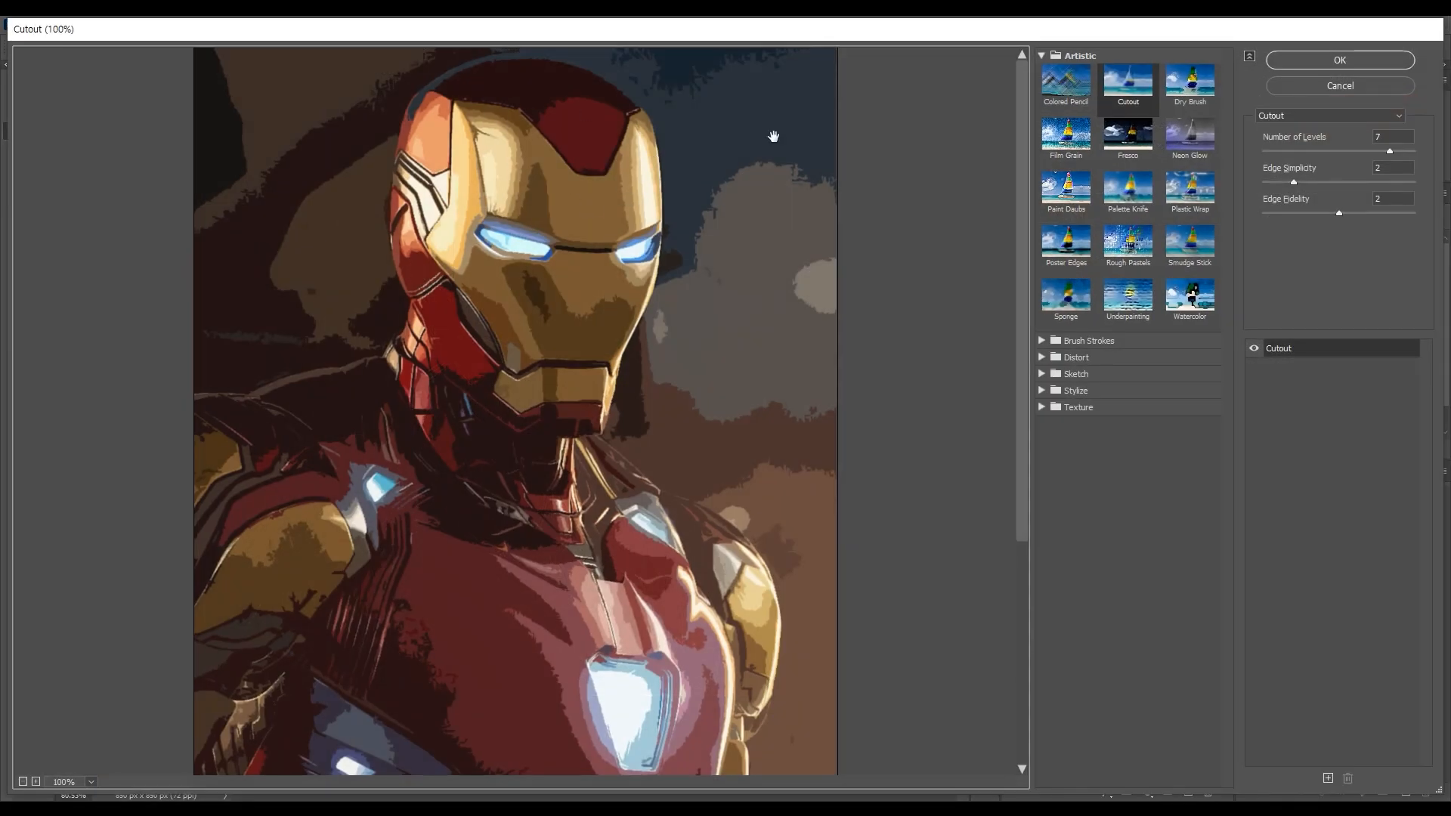
click(1042, 56)
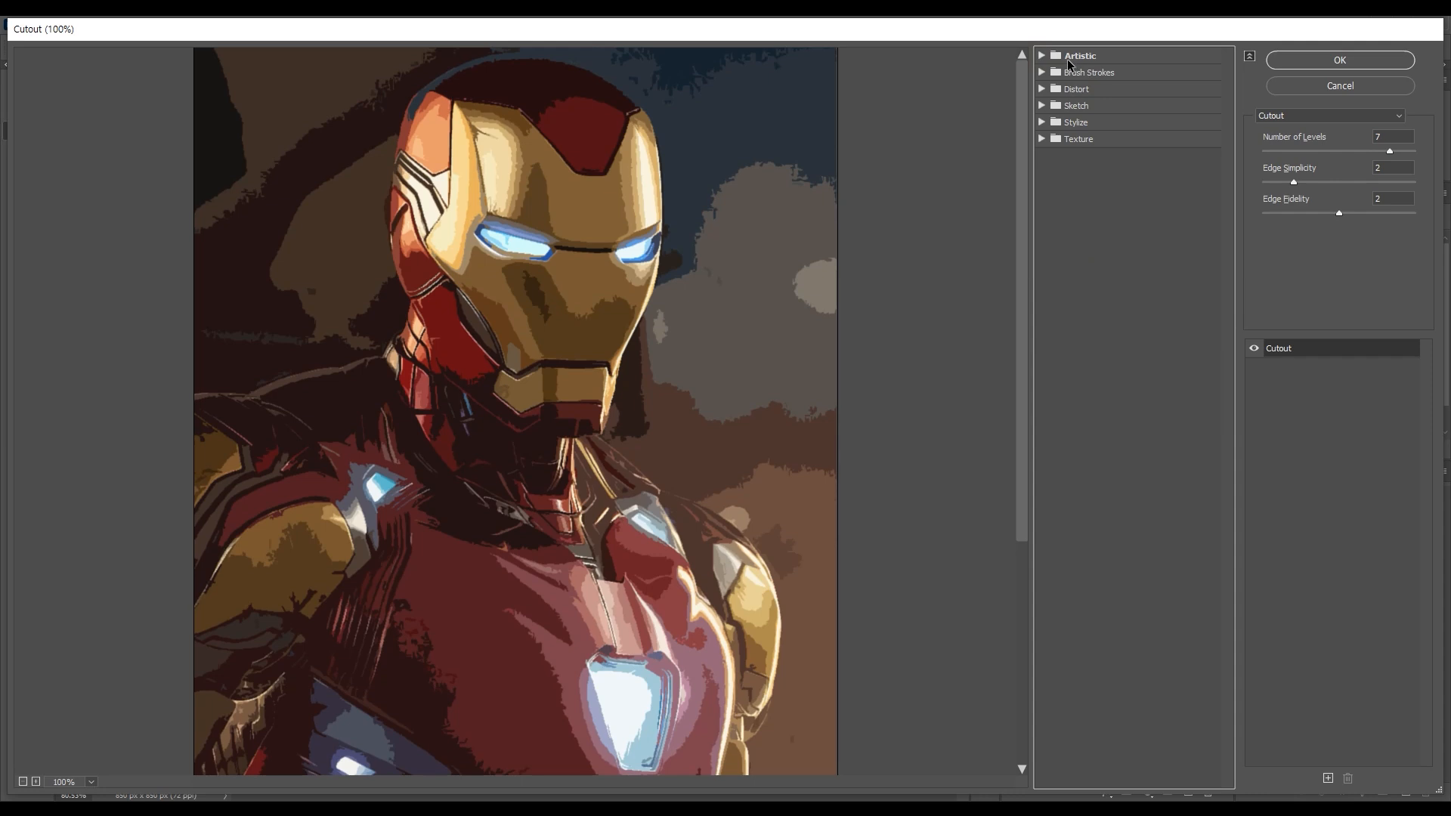
click(1043, 56)
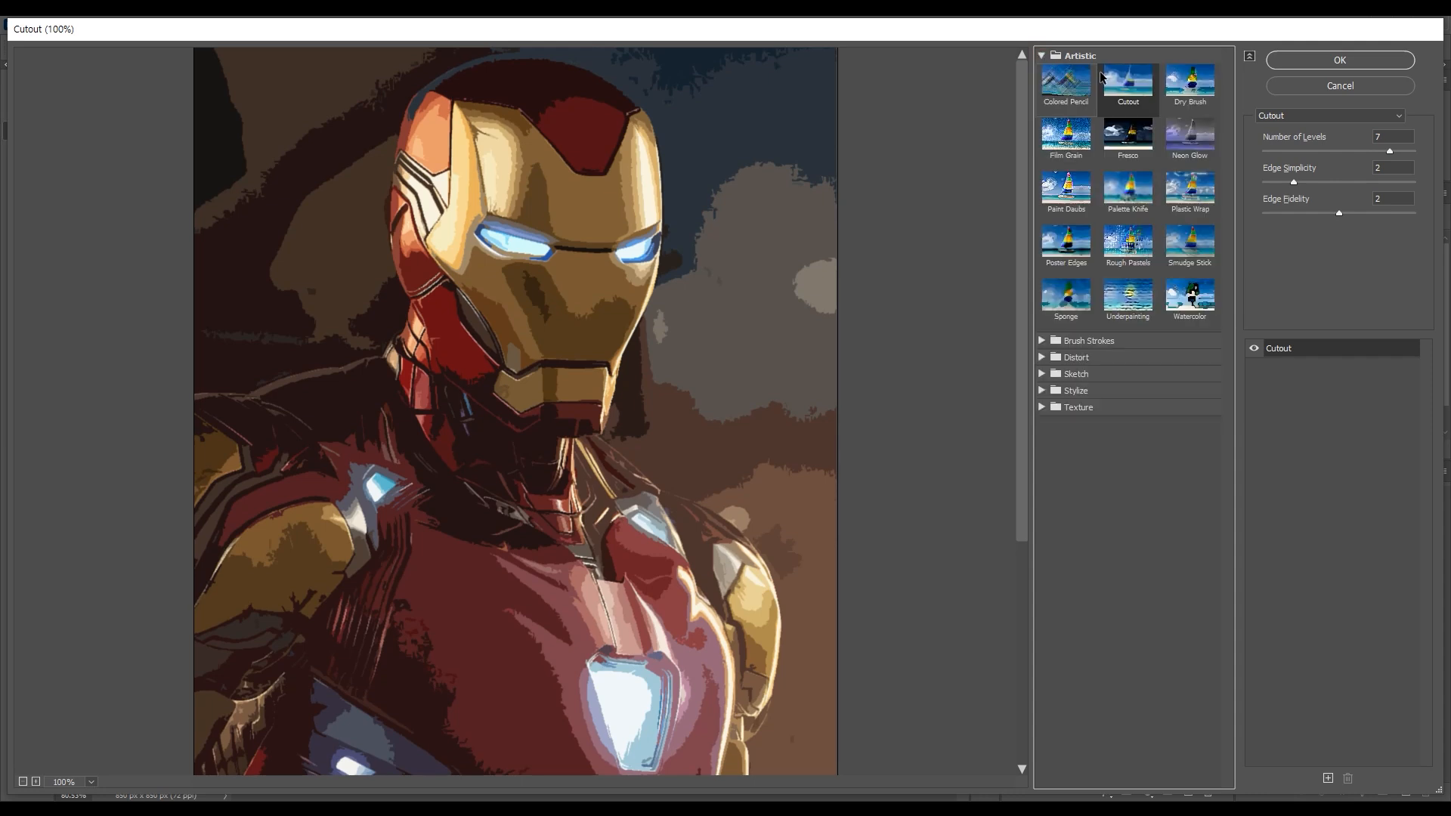
Step: Preview Artistic effects such as Colored Pencil, Cutout, Dry Brush, Neon Glow, Paint Daubs, Plastic Wrap and Poster Edges on the image
click(1065, 92)
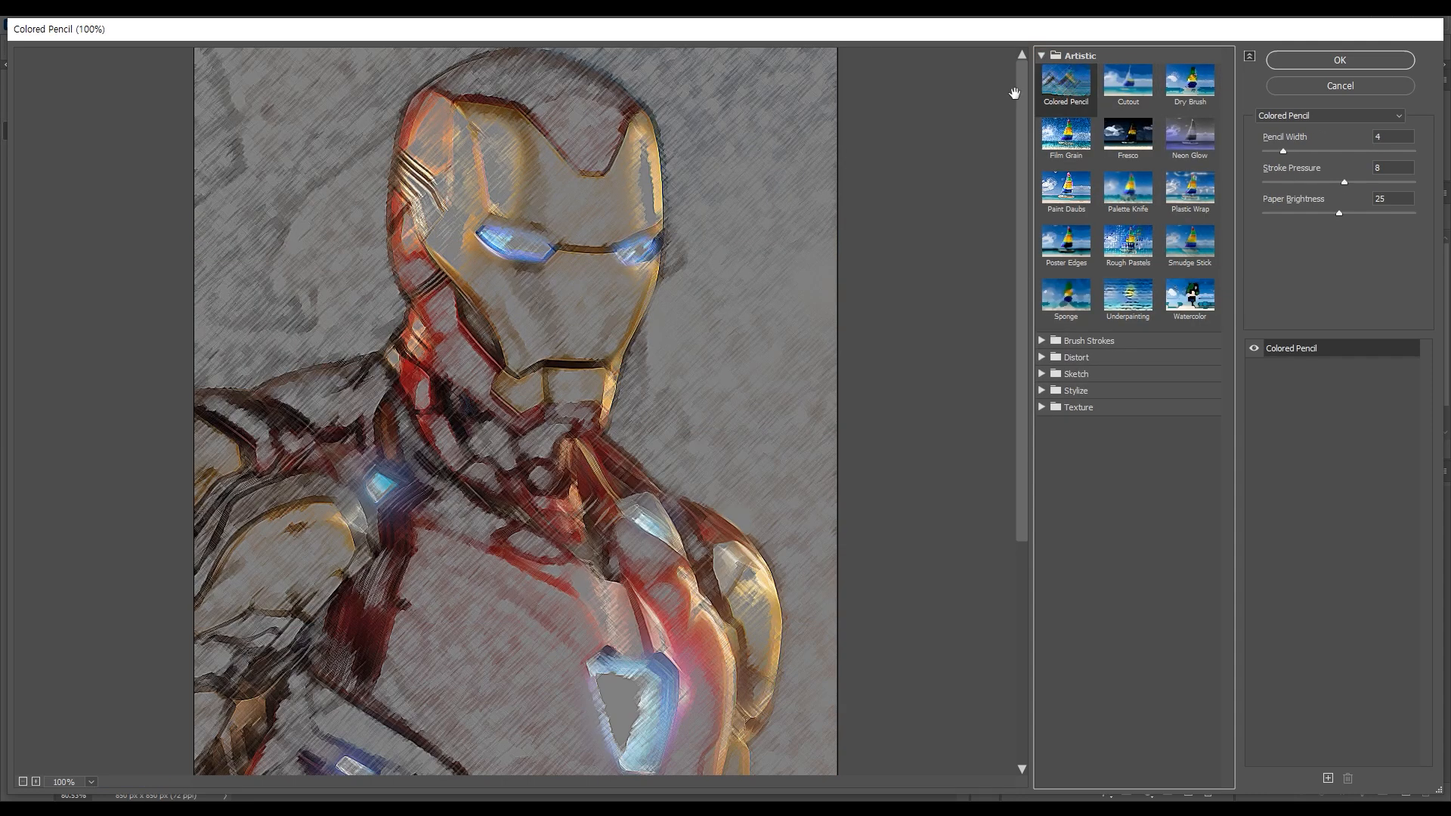
click(1042, 56)
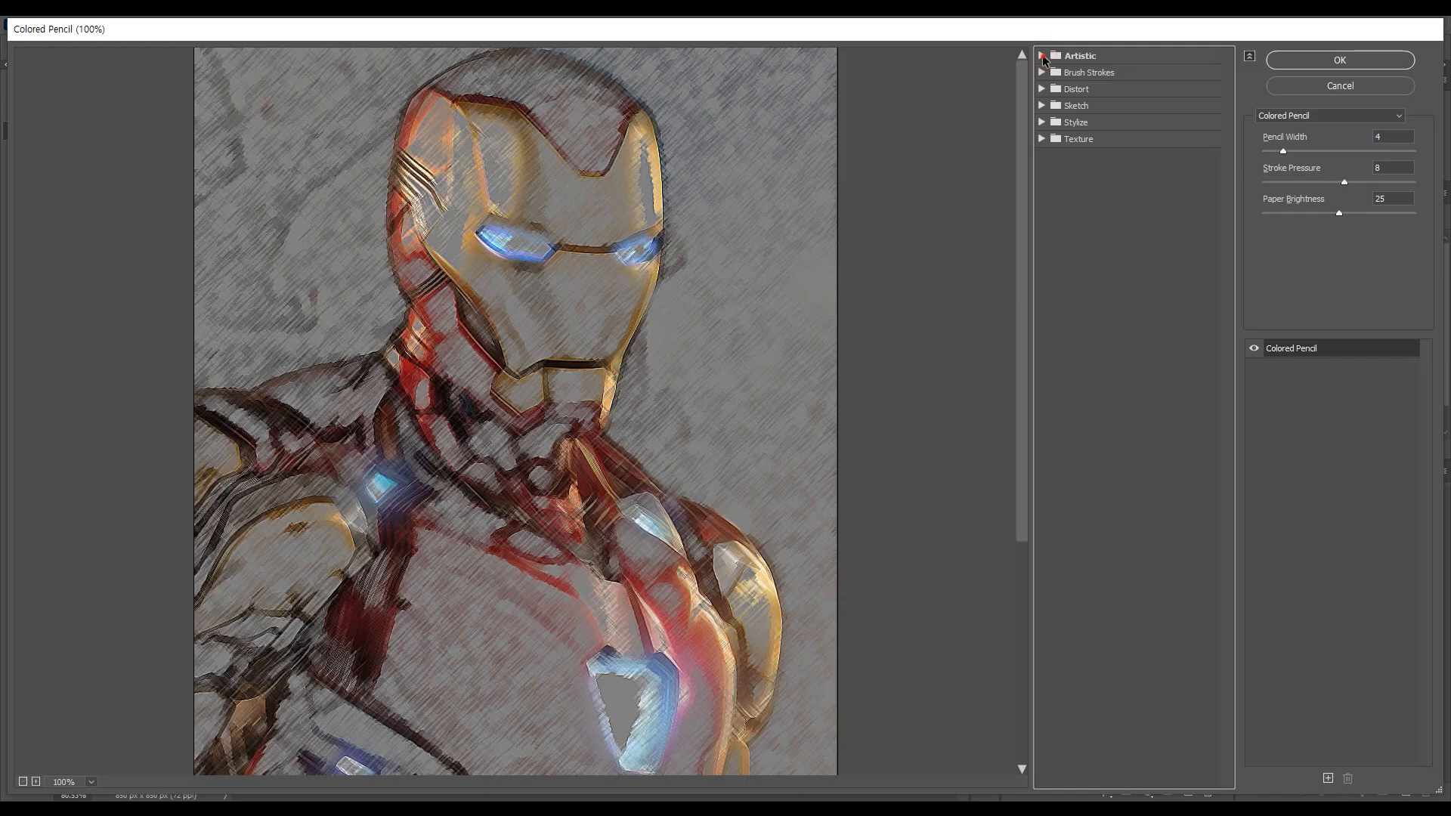
click(1043, 57)
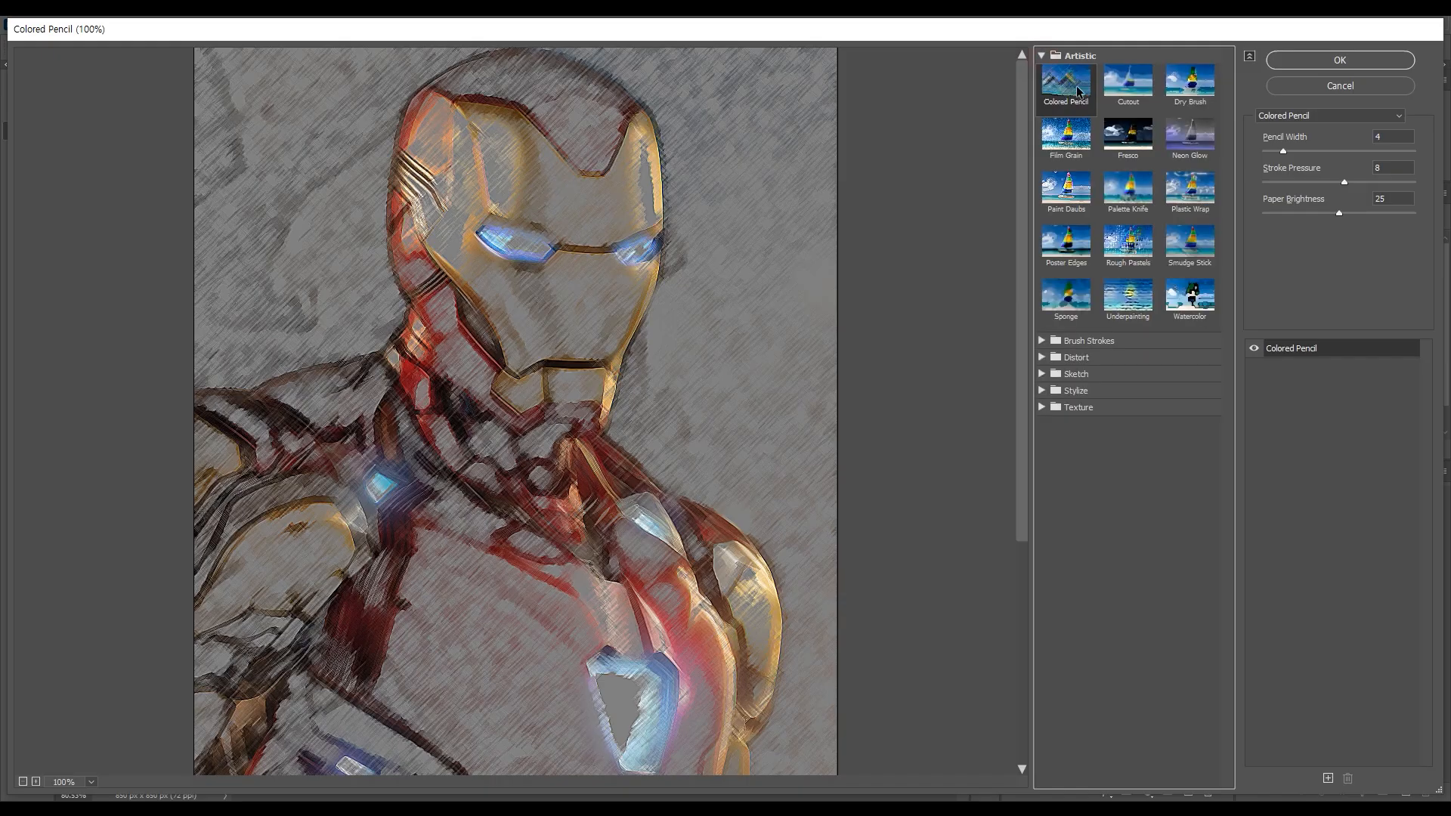
click(1126, 86)
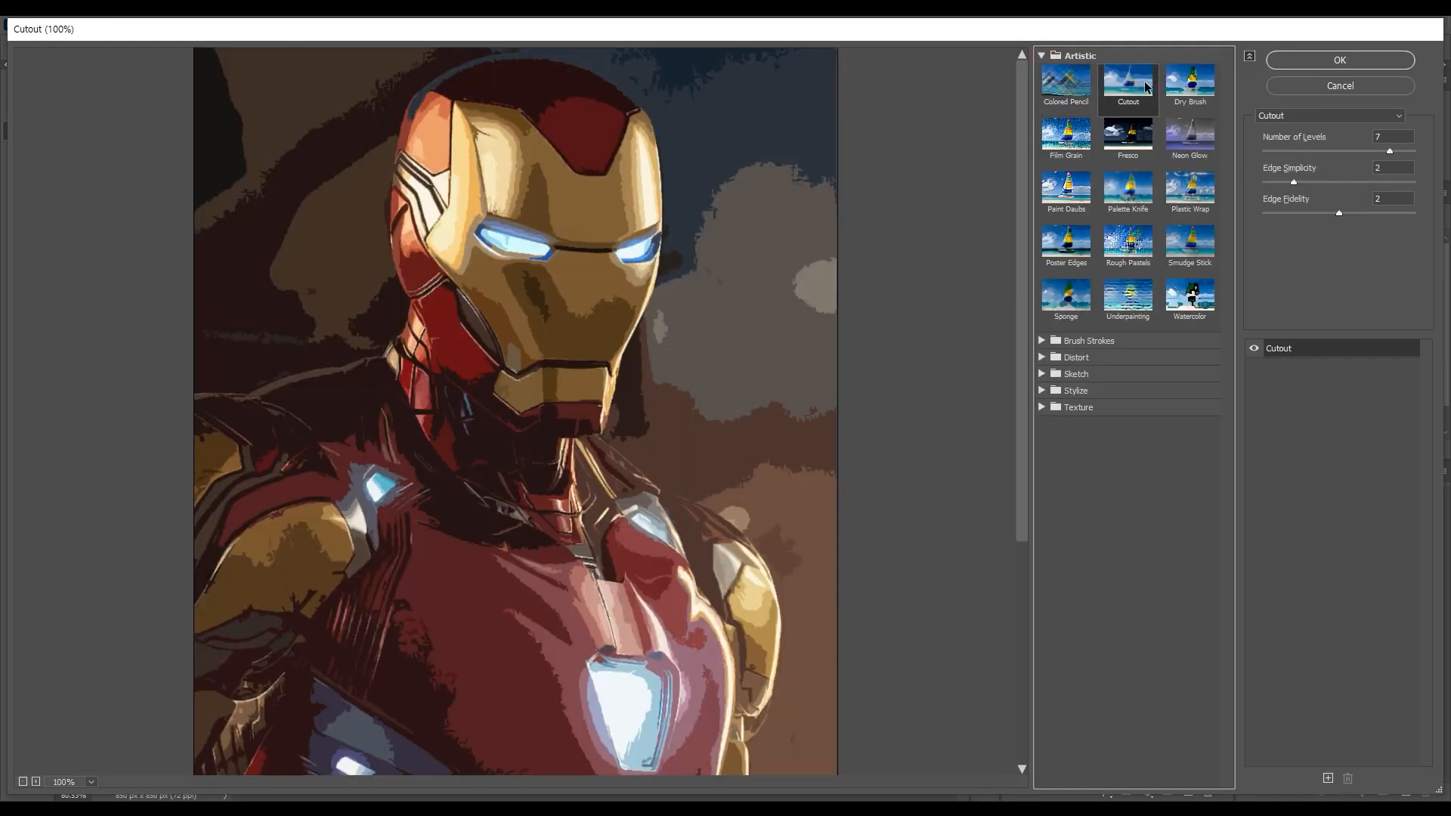
click(1191, 85)
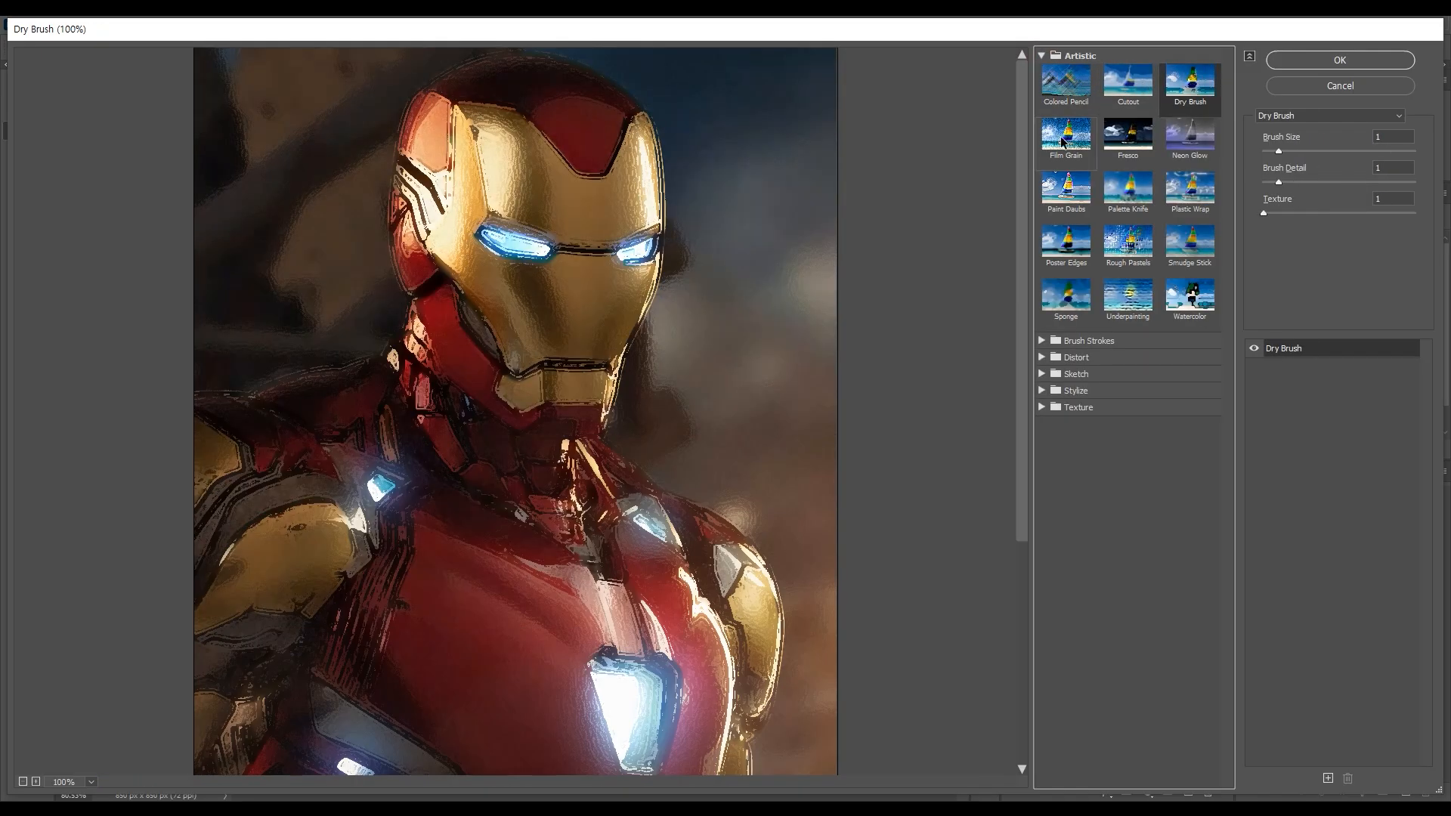
click(1062, 142)
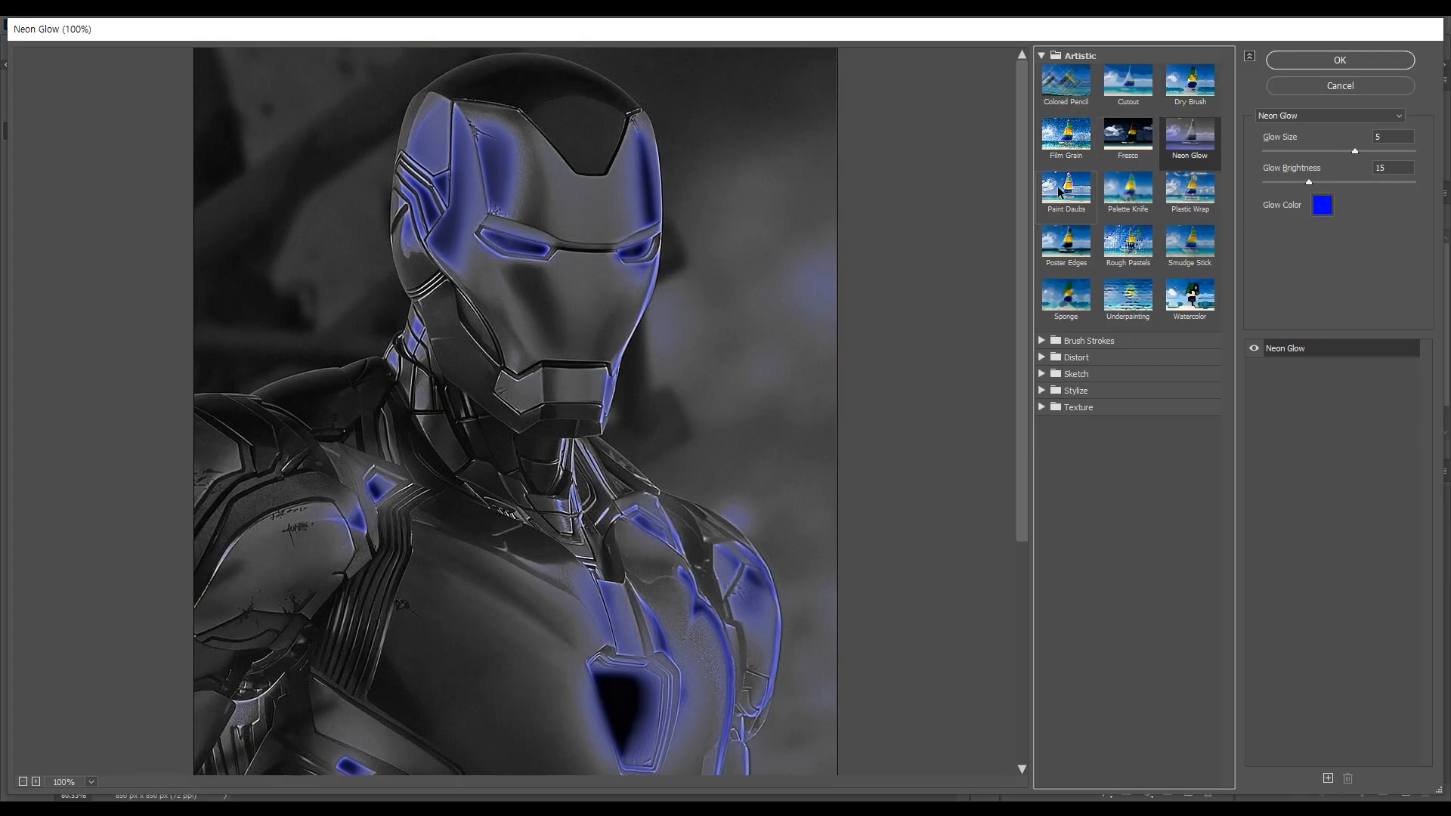
click(1058, 187)
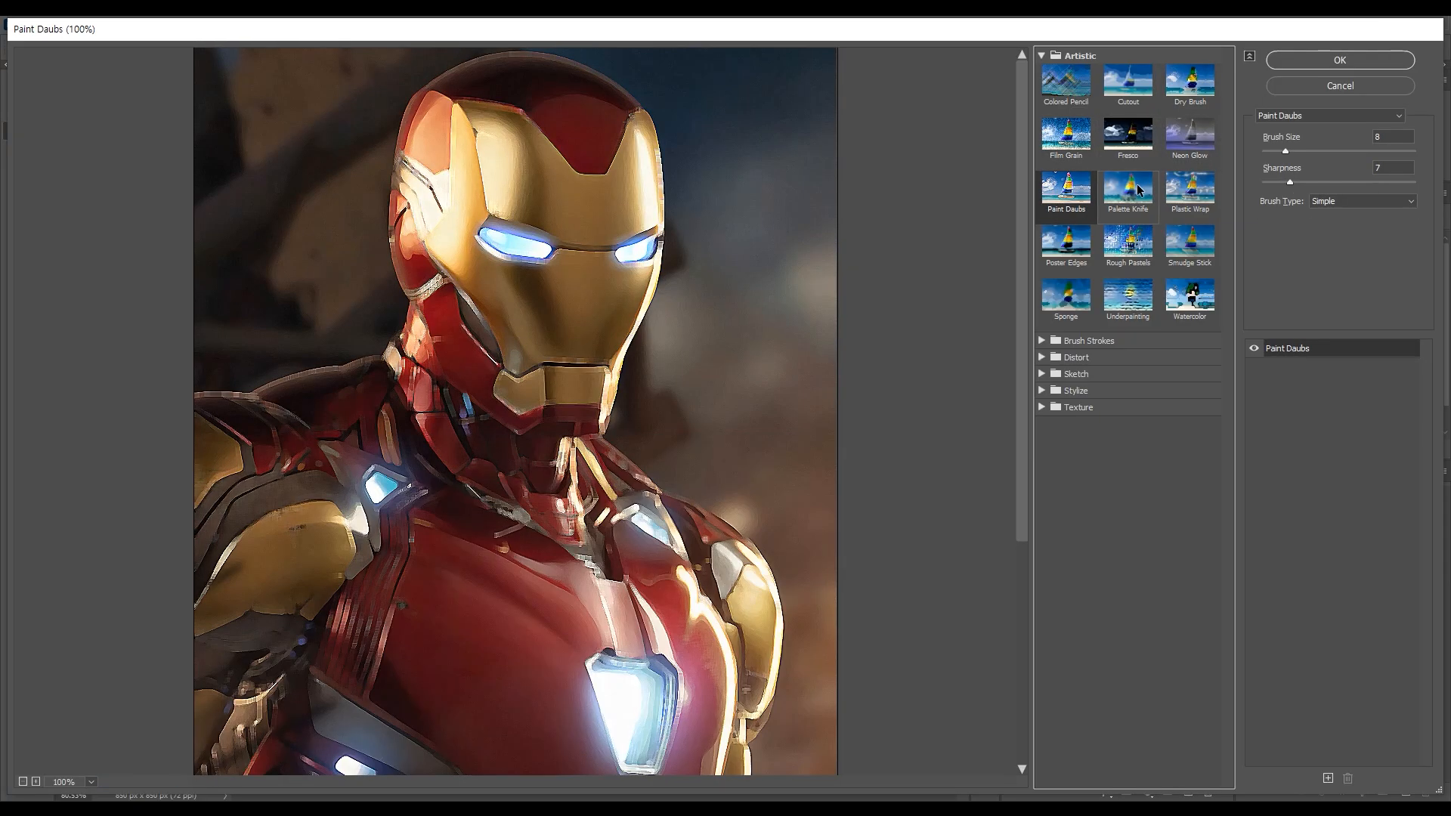
click(1140, 191)
click(1190, 191)
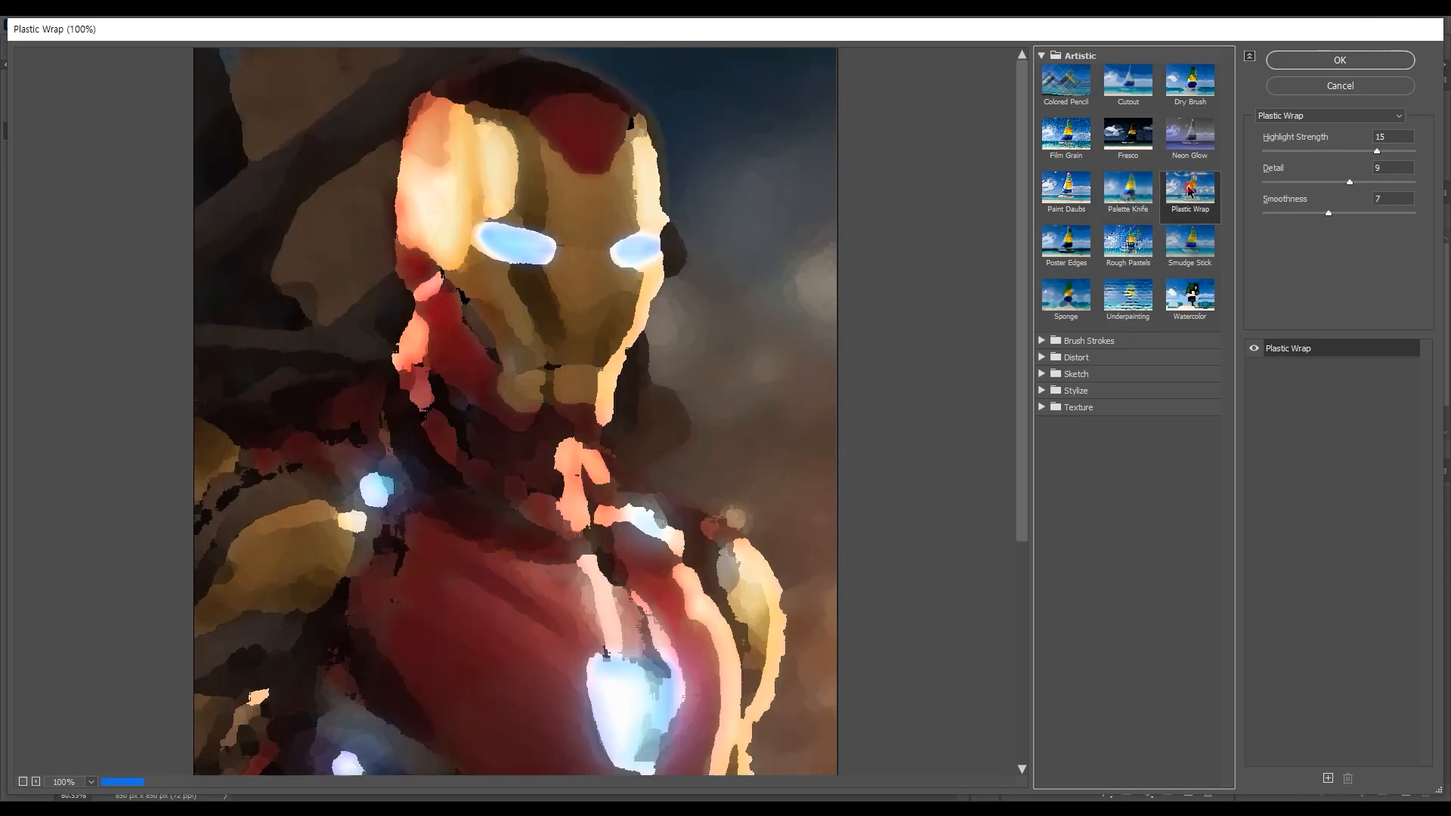
click(1068, 246)
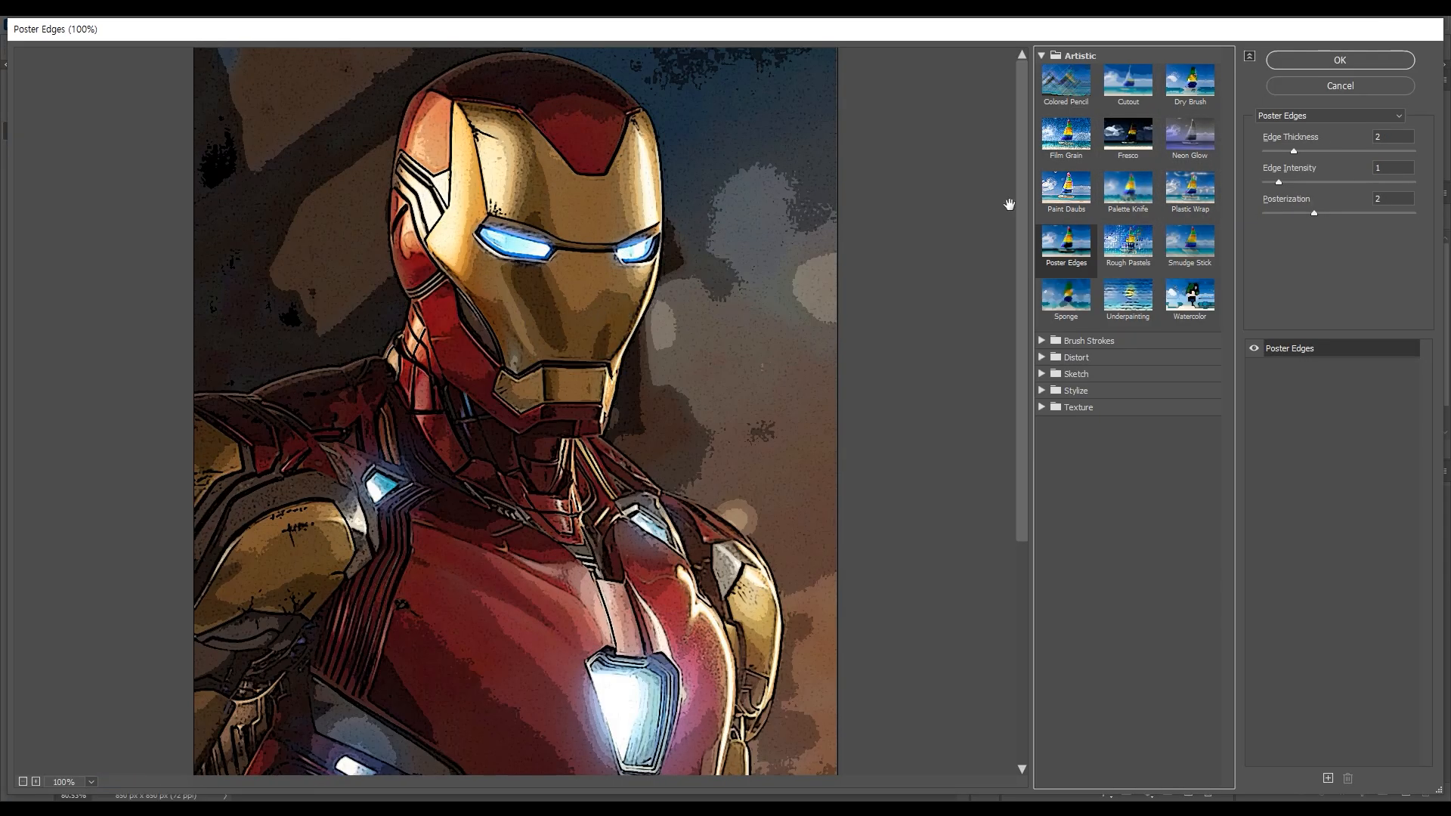
click(1137, 244)
Step: Apply the Poster Edges effect with Edge Thickness 3, Edge Intensity 1 and Posterization 2
click(1068, 250)
drag(1295, 151, 1271, 184)
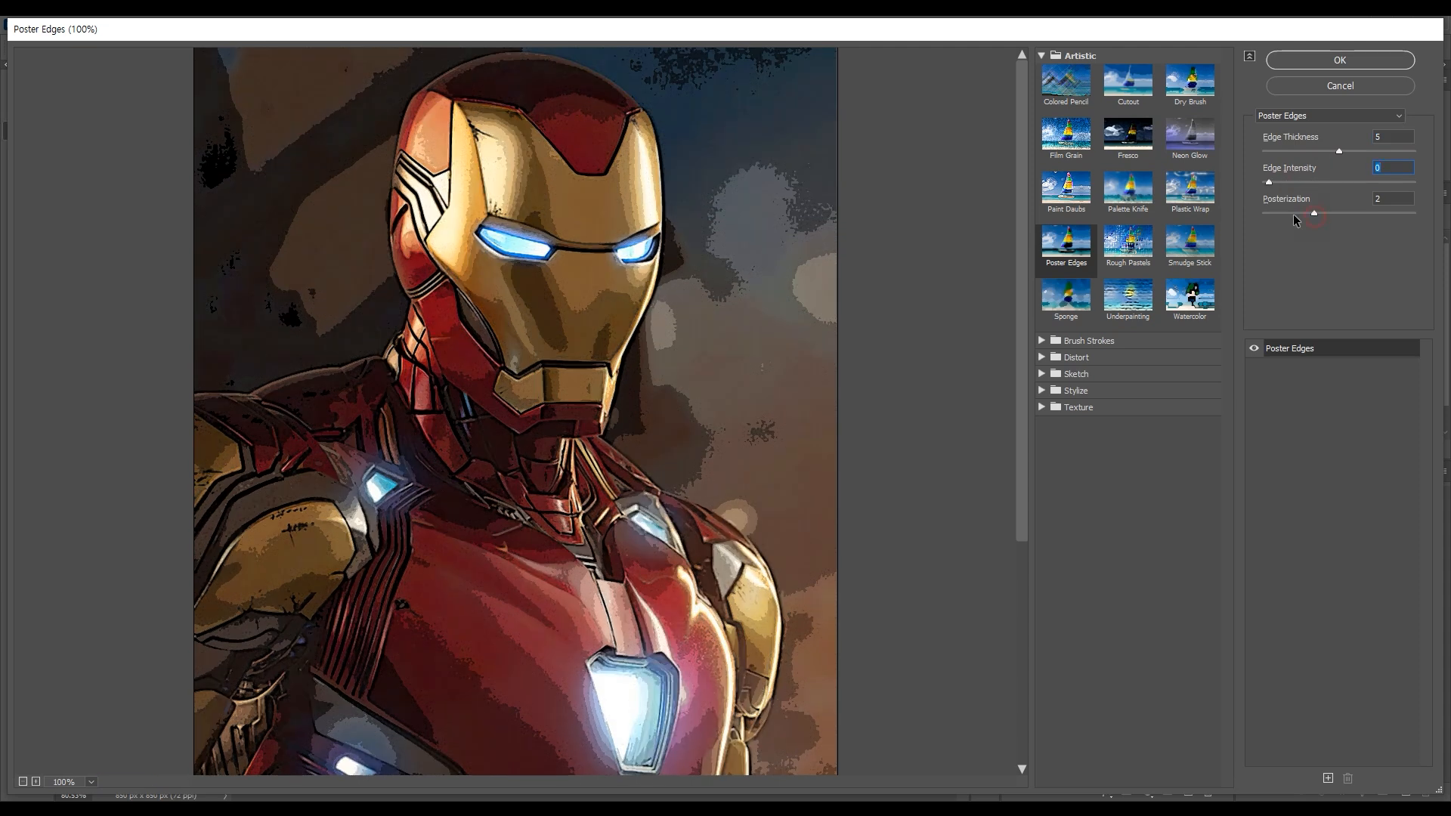
mouse_move(1314, 213)
mouse_down()
mouse_move(1354, 213)
mouse_move(1305, 214)
mouse_up()
drag(1338, 150, 1274, 183)
click(1273, 183)
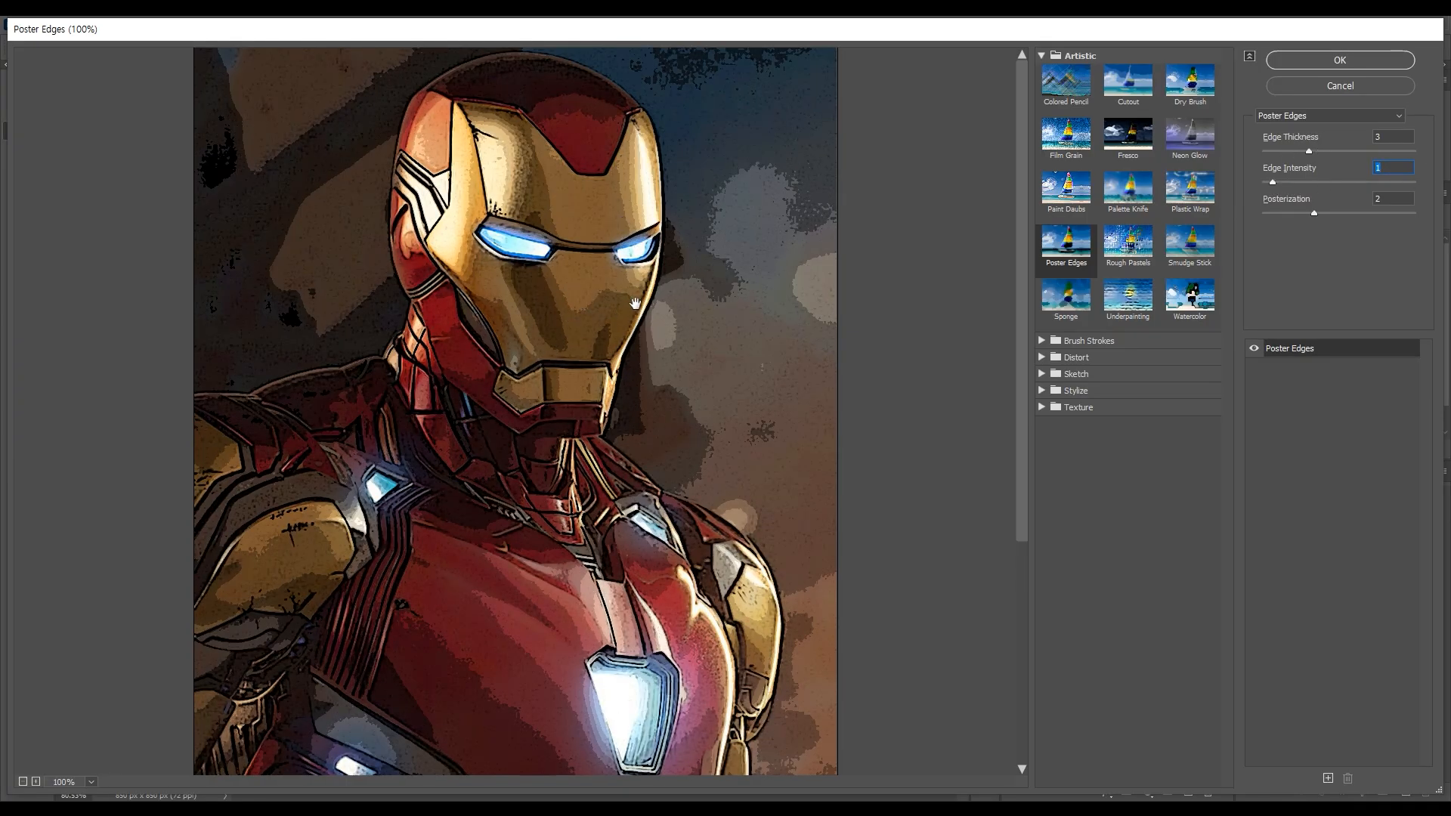
click(1340, 60)
Step: Compare the image with the Poster Edges layer hidden and shown
click(1013, 195)
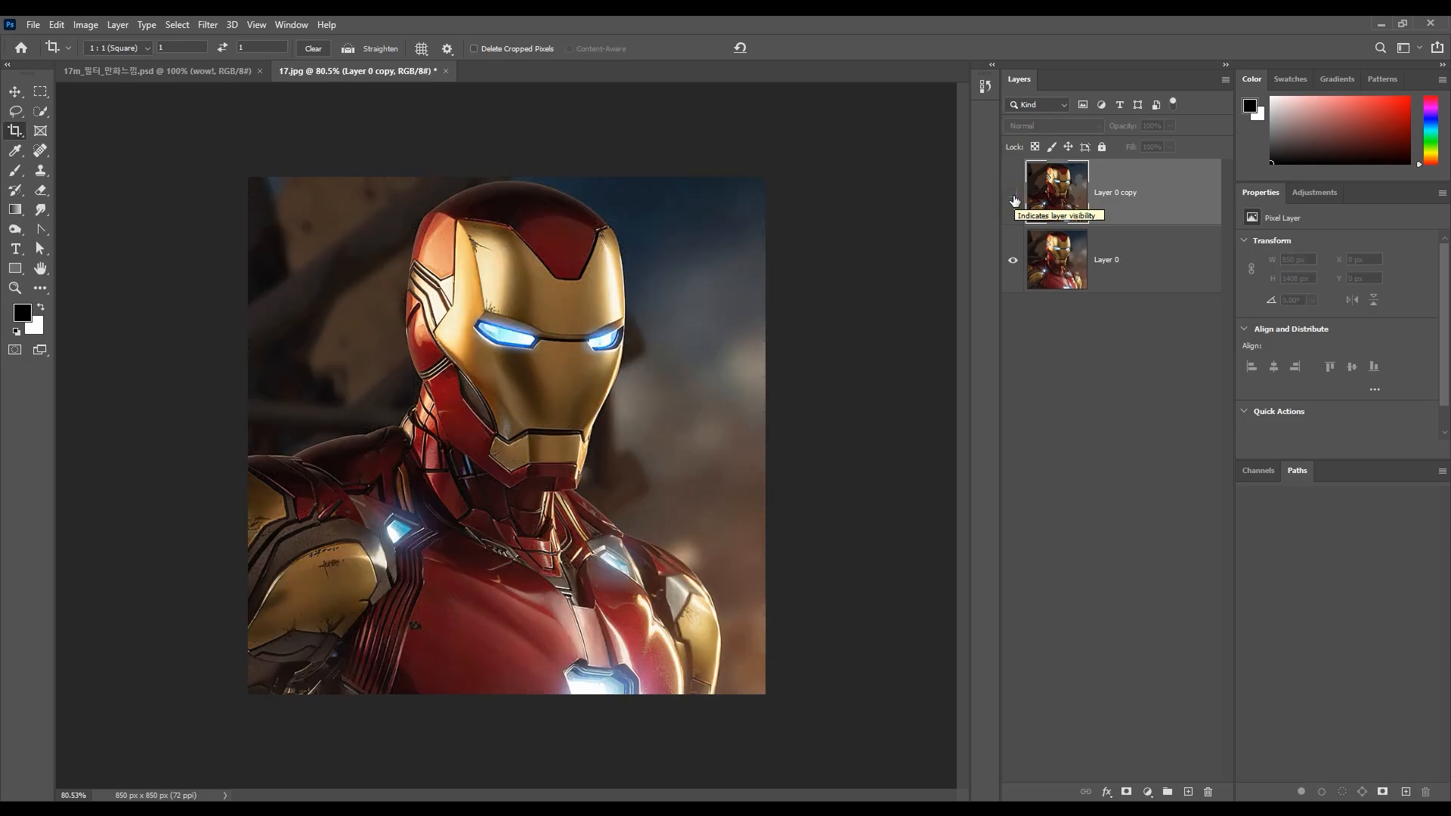
click(1013, 196)
click(1013, 196)
click(1013, 197)
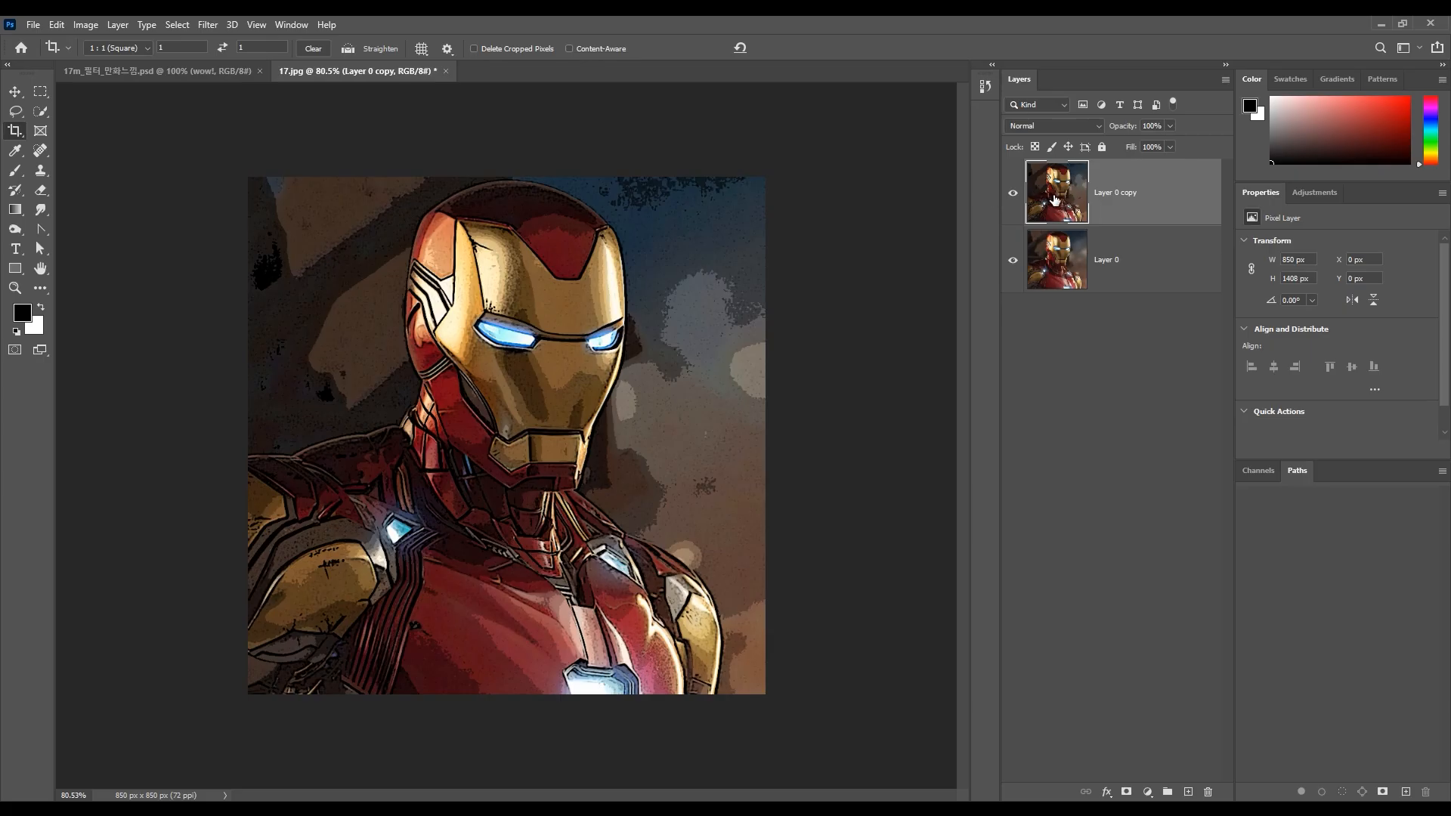
Step: Duplicate the Poster Edges layer and convert the new copy to a Smart Object
key(ctrl+j)
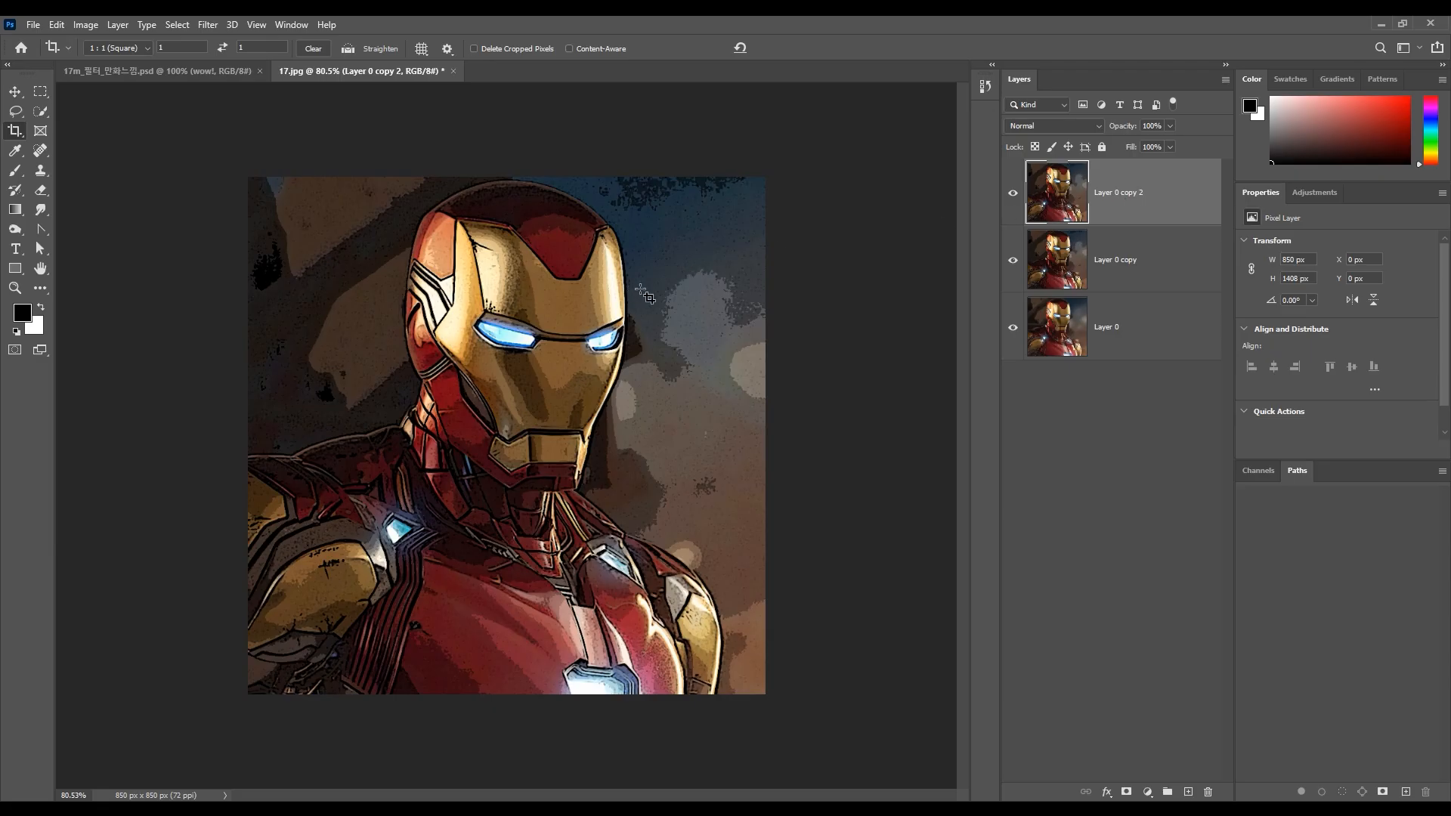
right_click(1161, 183)
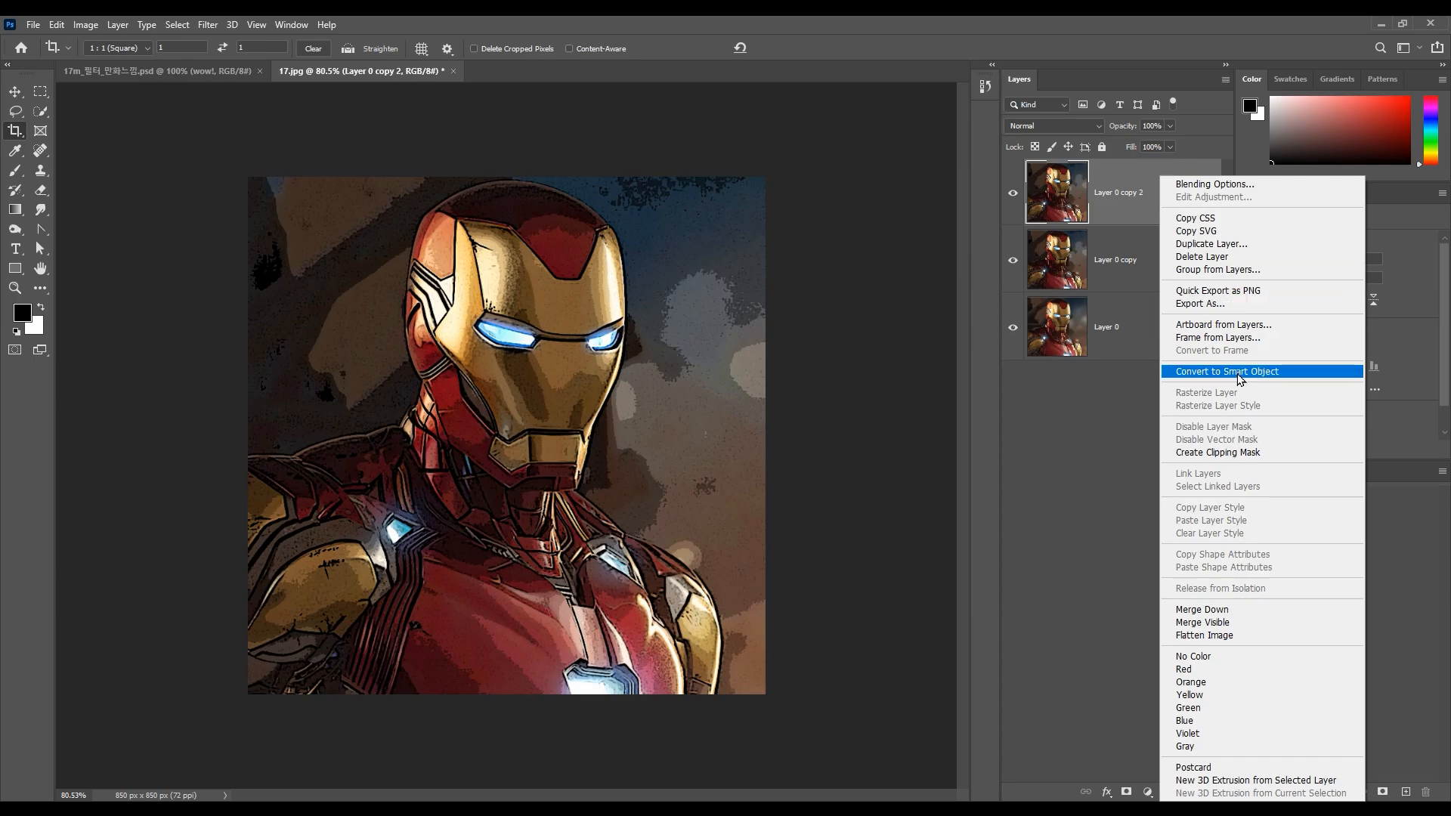
click(1240, 377)
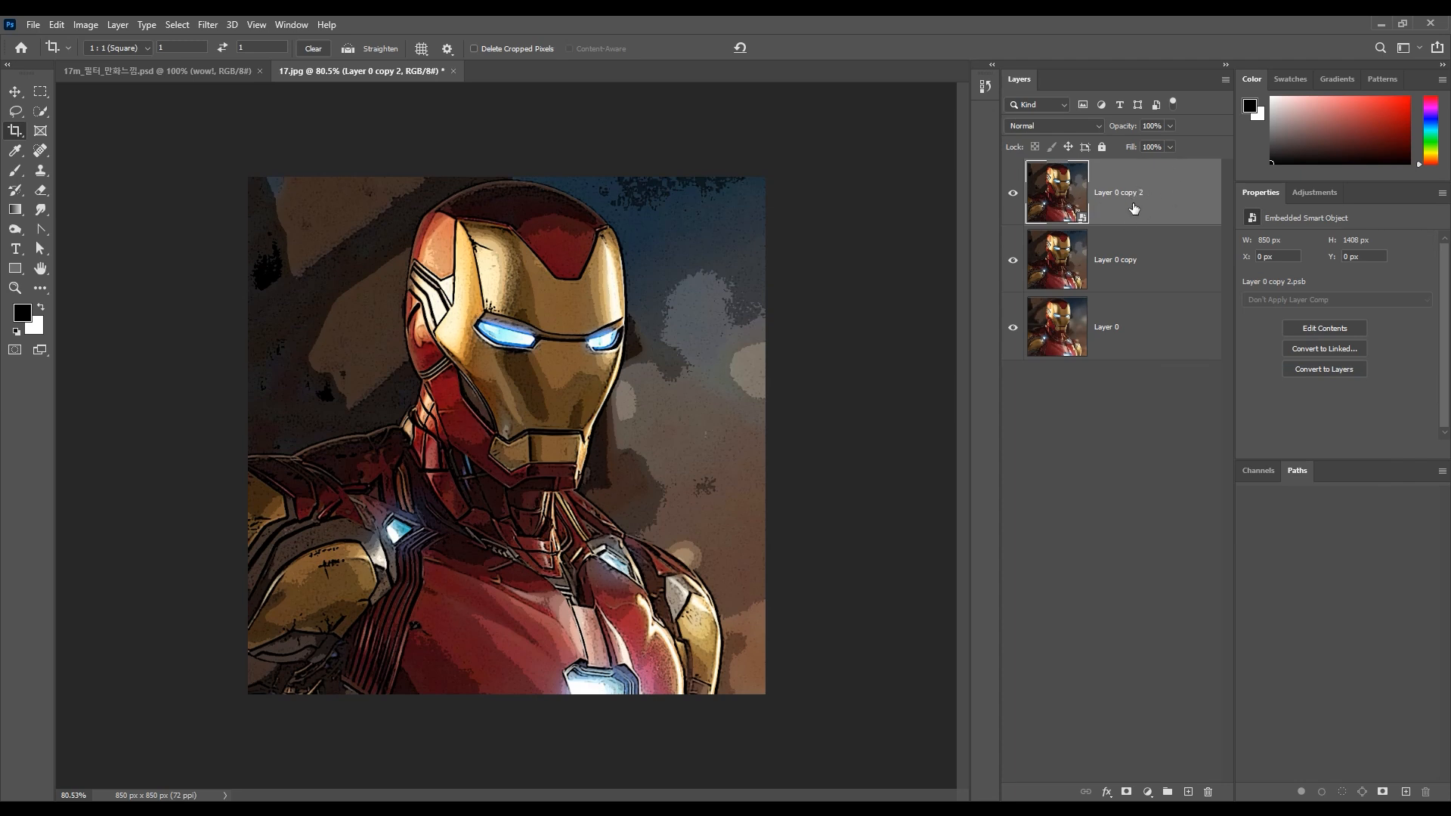
Step: Apply the Color Halftone filter to the Smart Object with a 5-pixel maximum radius and screen angles of 100, 160, 160 and 180
click(208, 24)
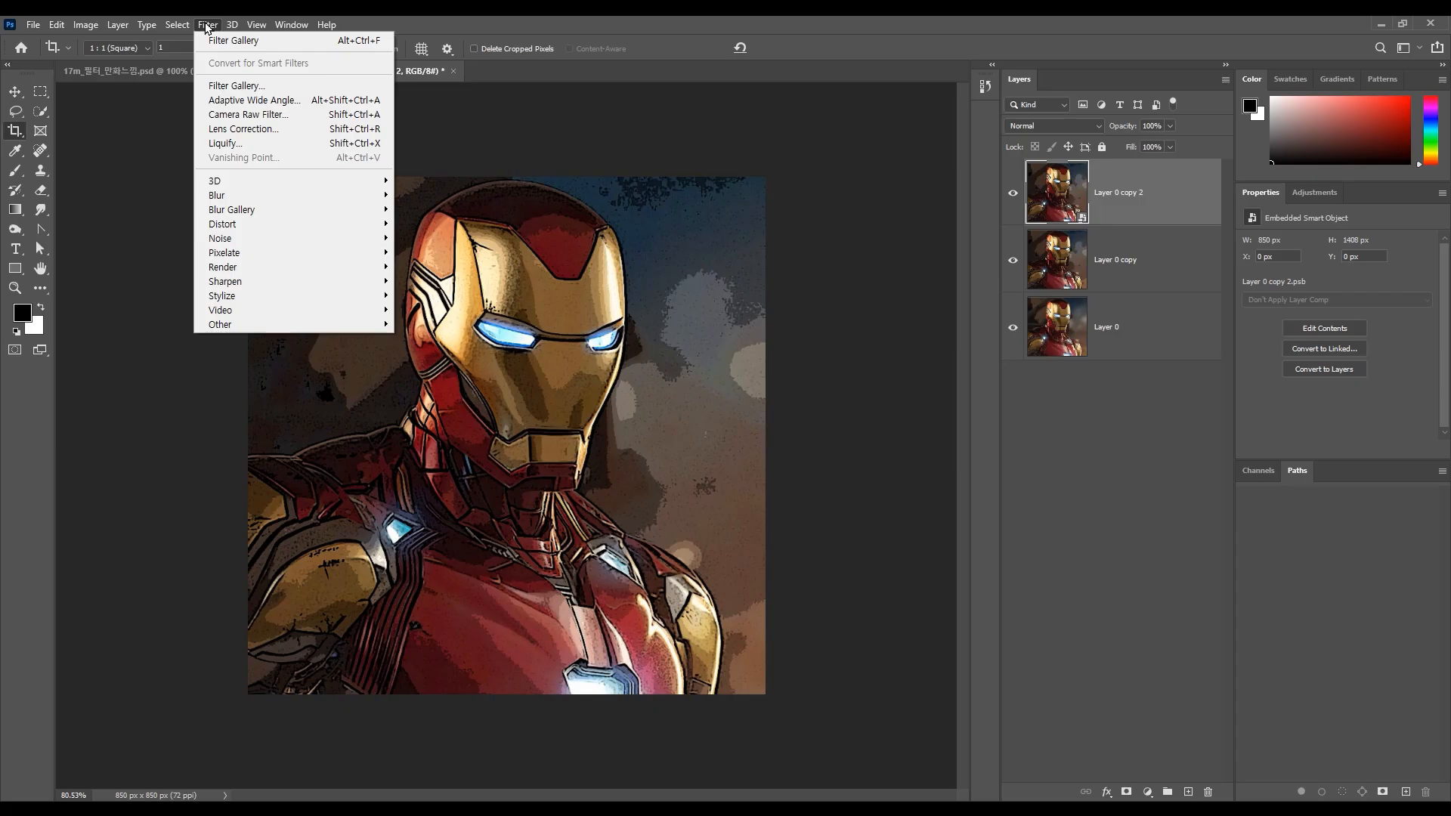
mouse_move(248, 260)
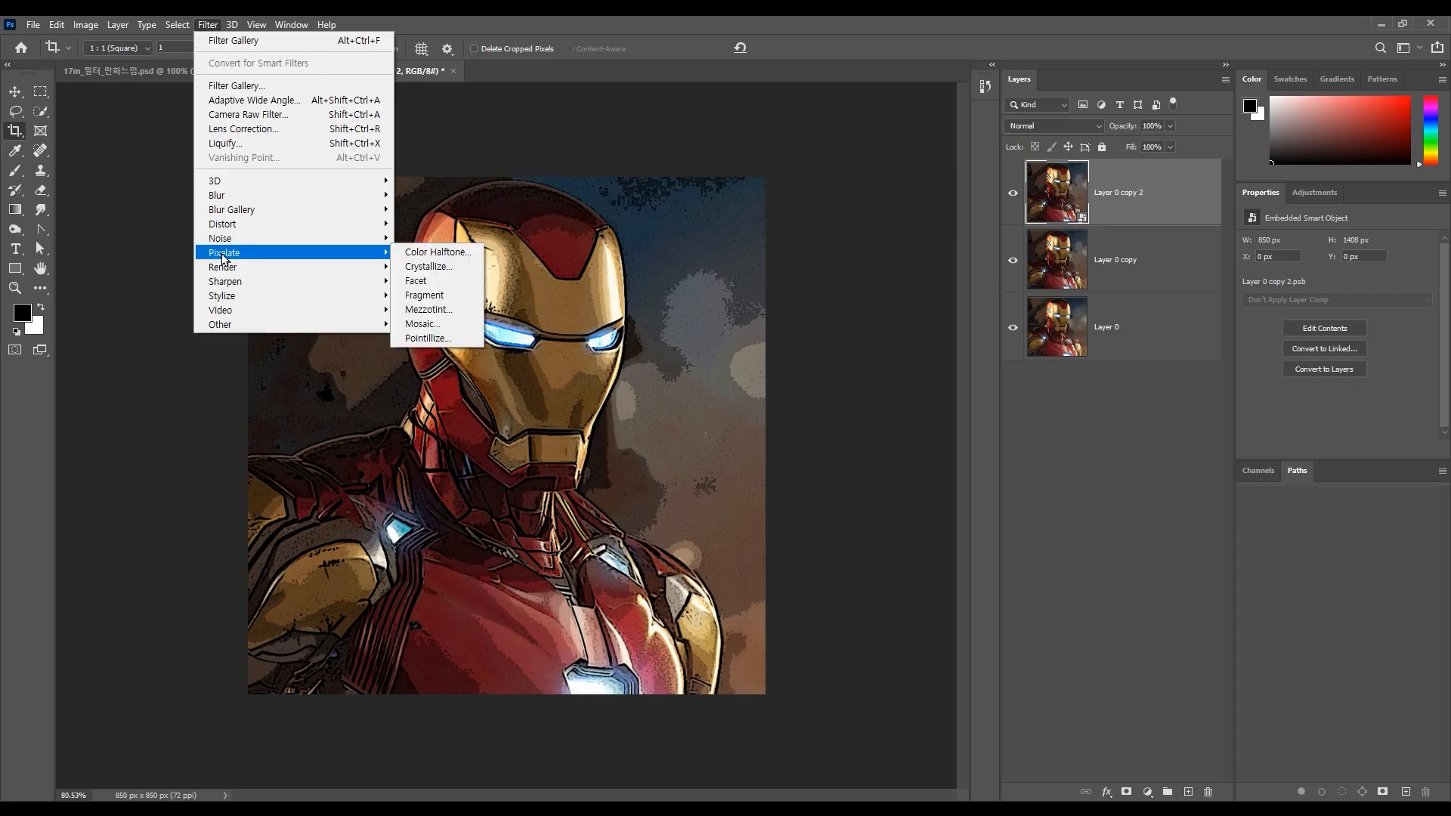
click(425, 255)
drag(700, 229, 841, 314)
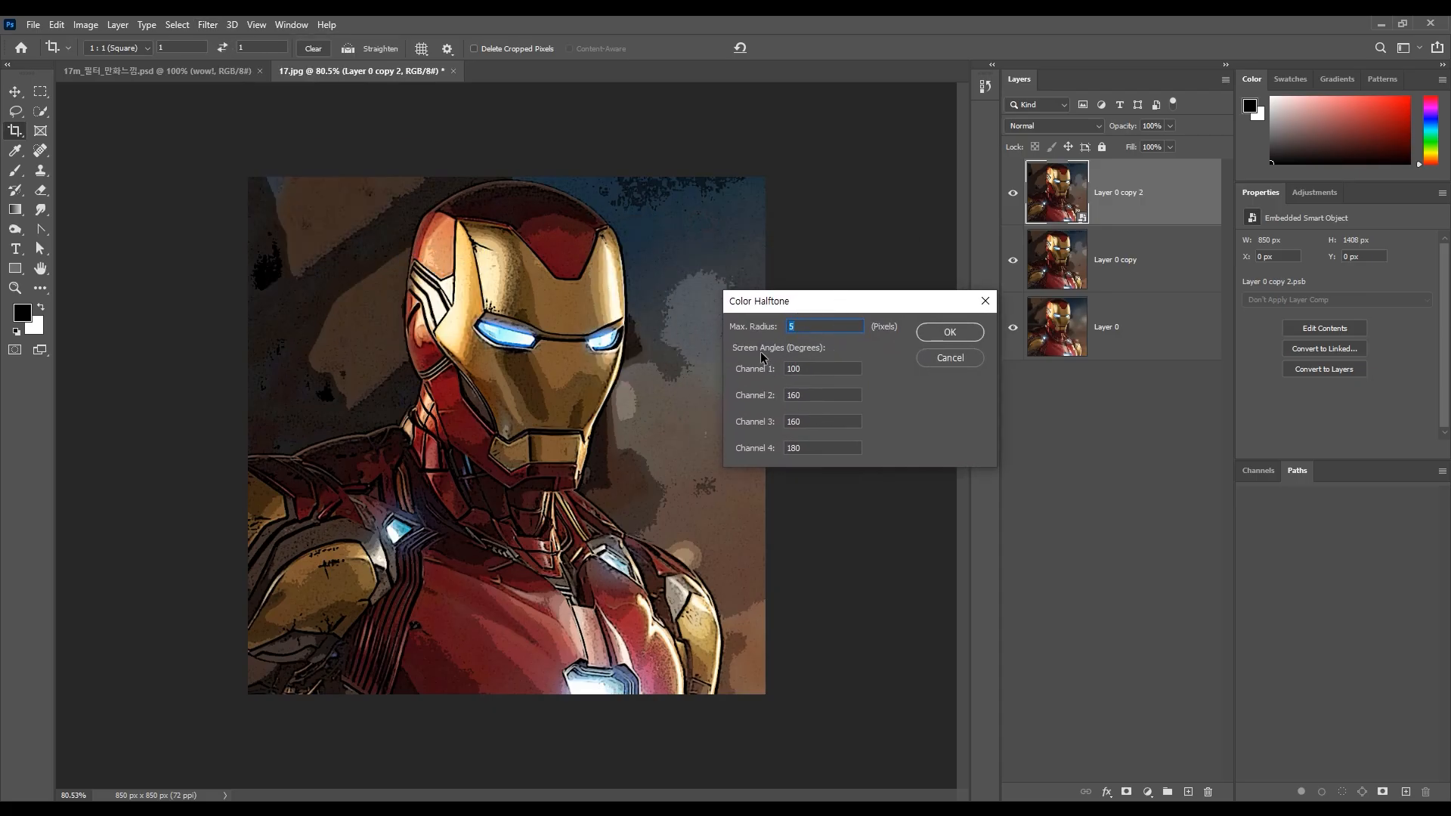
drag(836, 309, 824, 138)
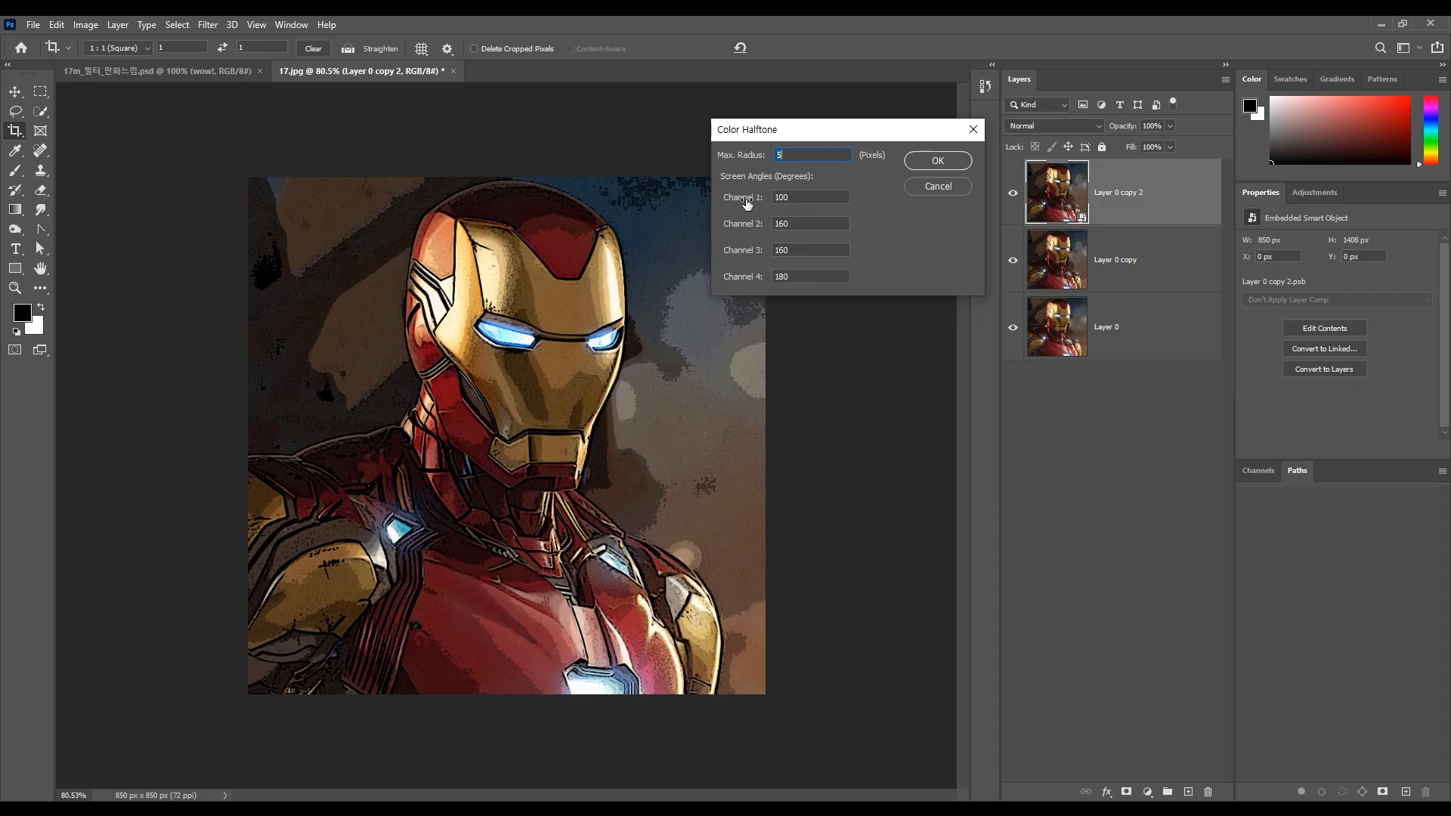
click(775, 220)
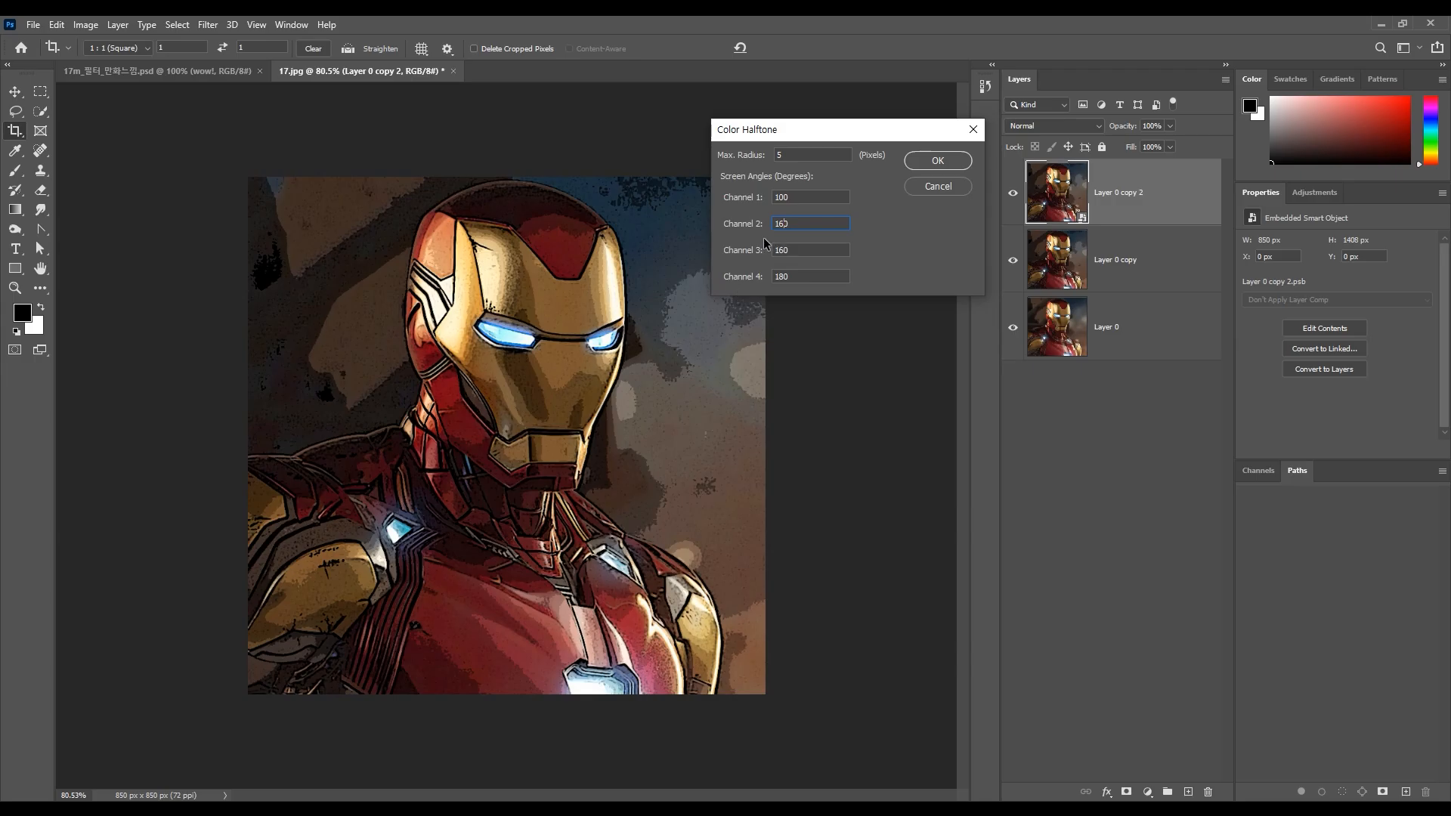
click(935, 161)
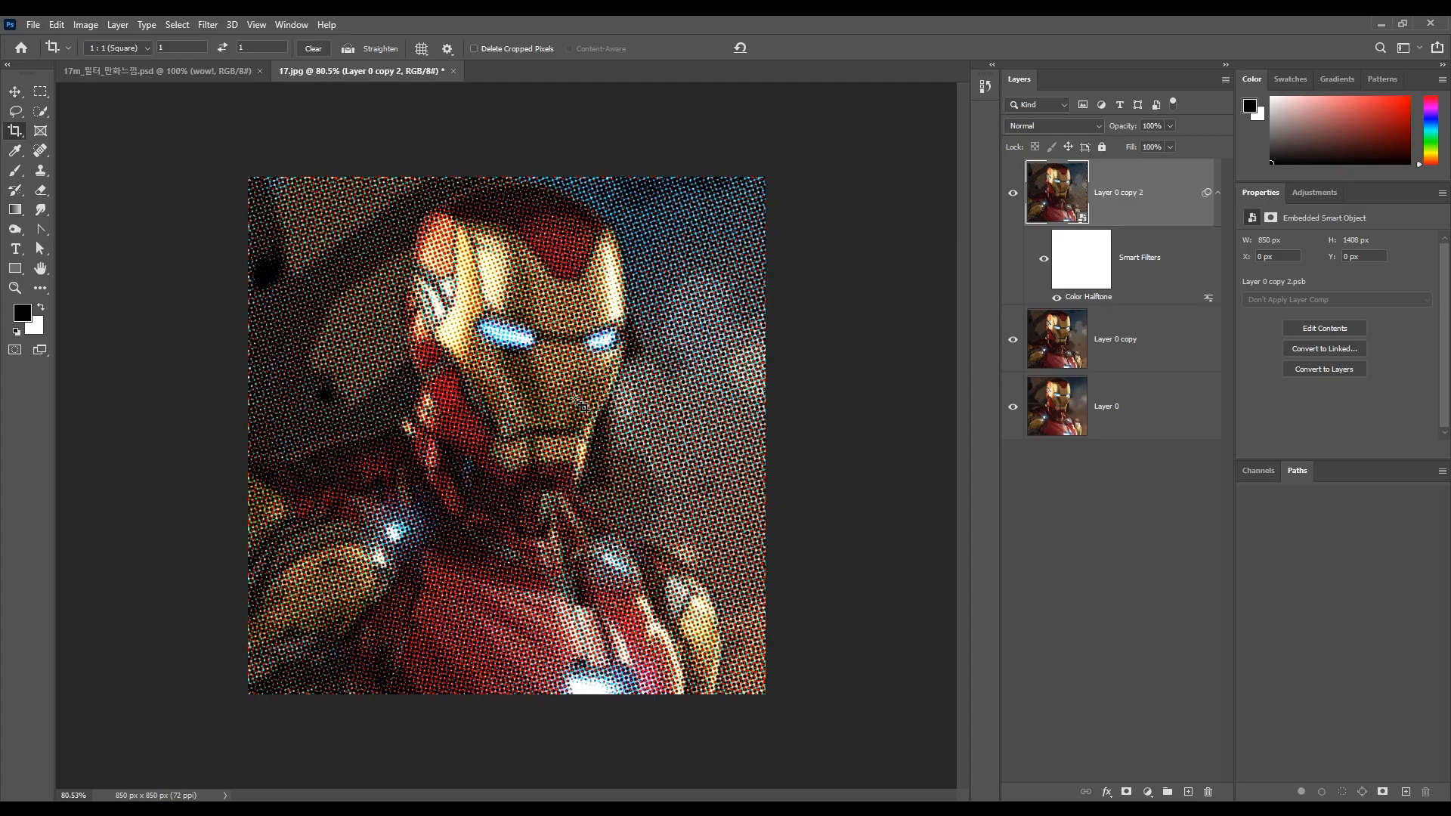
Step: Review the Color Halftone smart filter's settings and compare the image with the halftone layer hidden and shown
double_click(1089, 297)
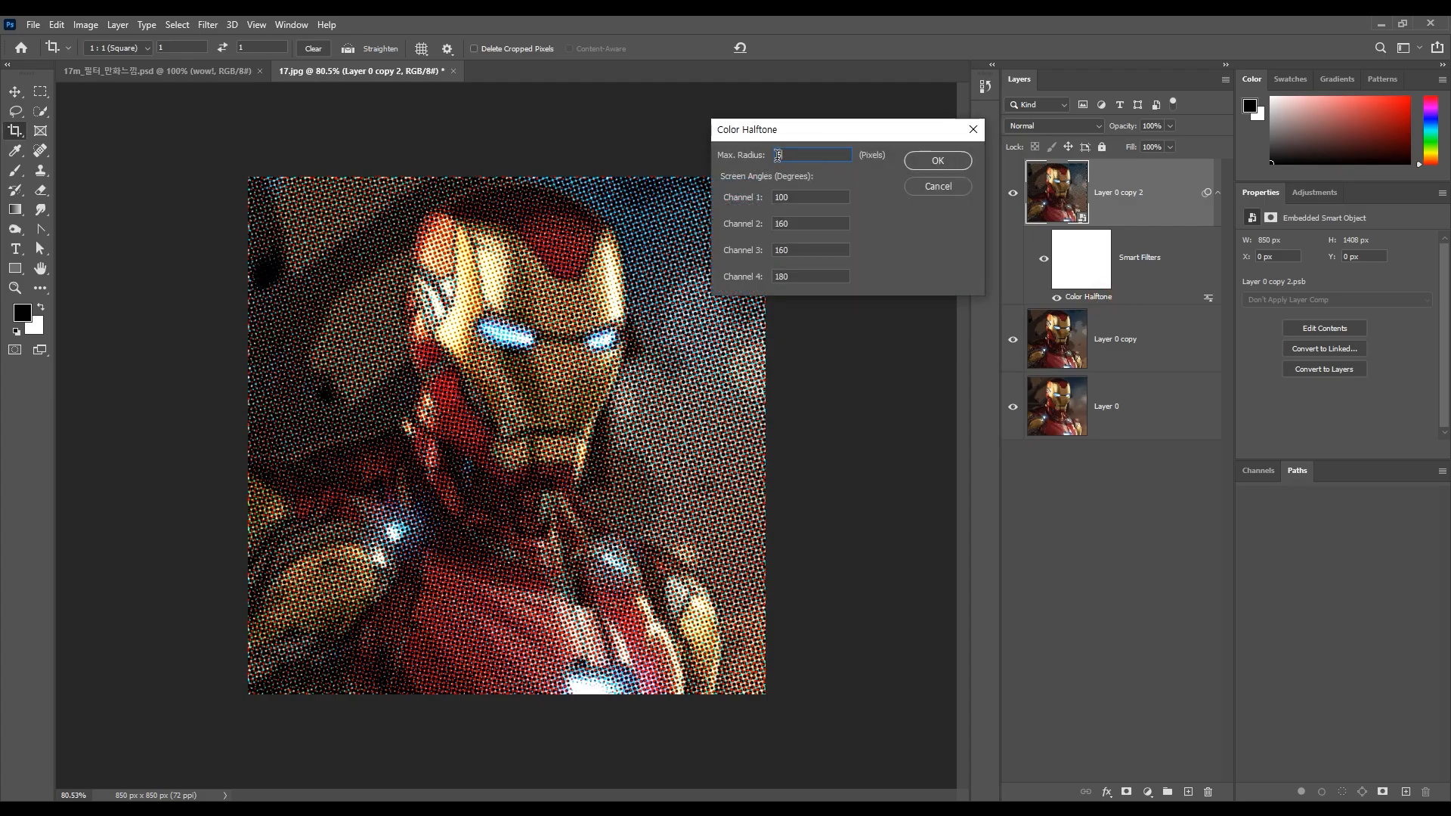
key(Return)
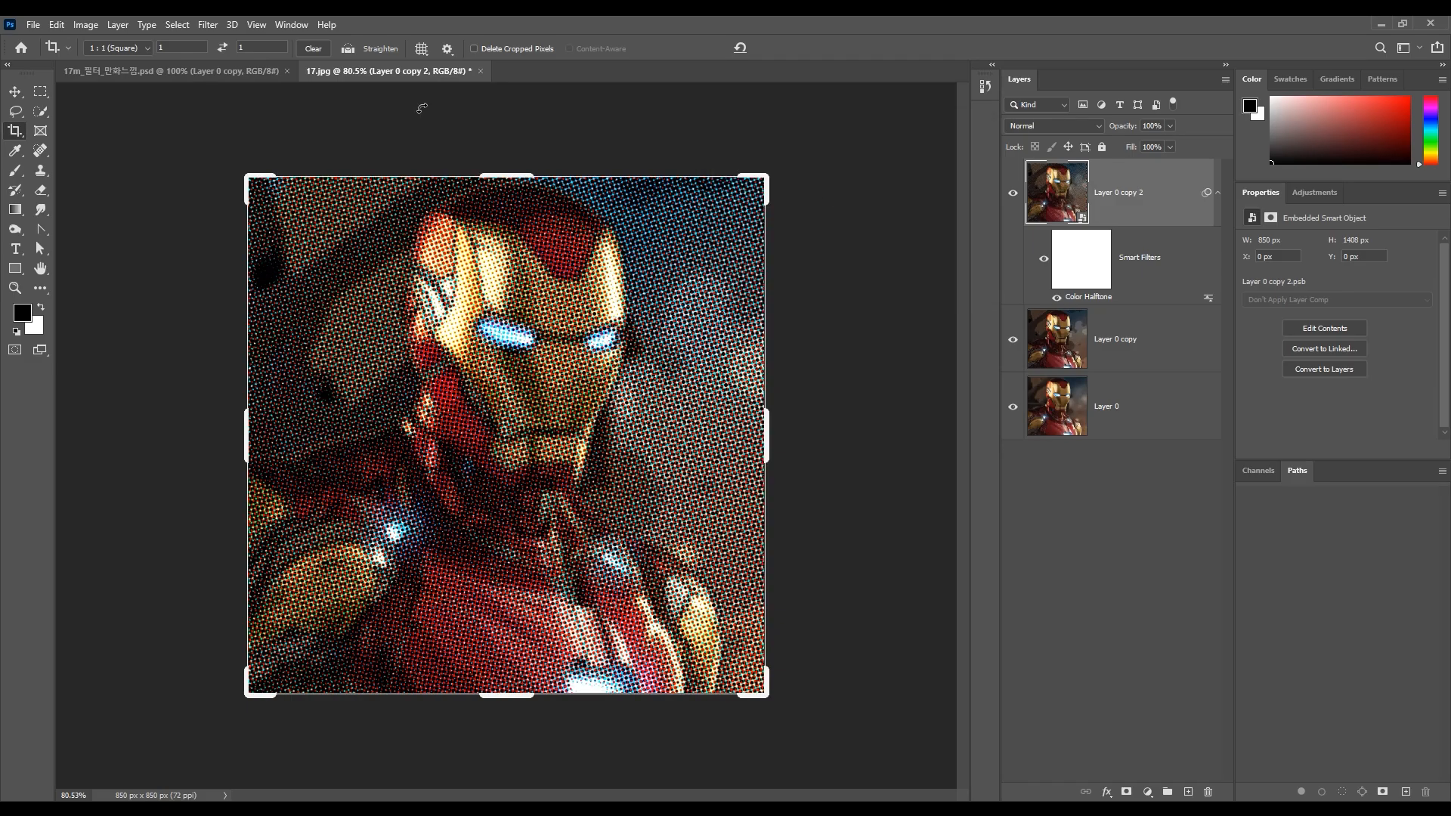
click(15, 91)
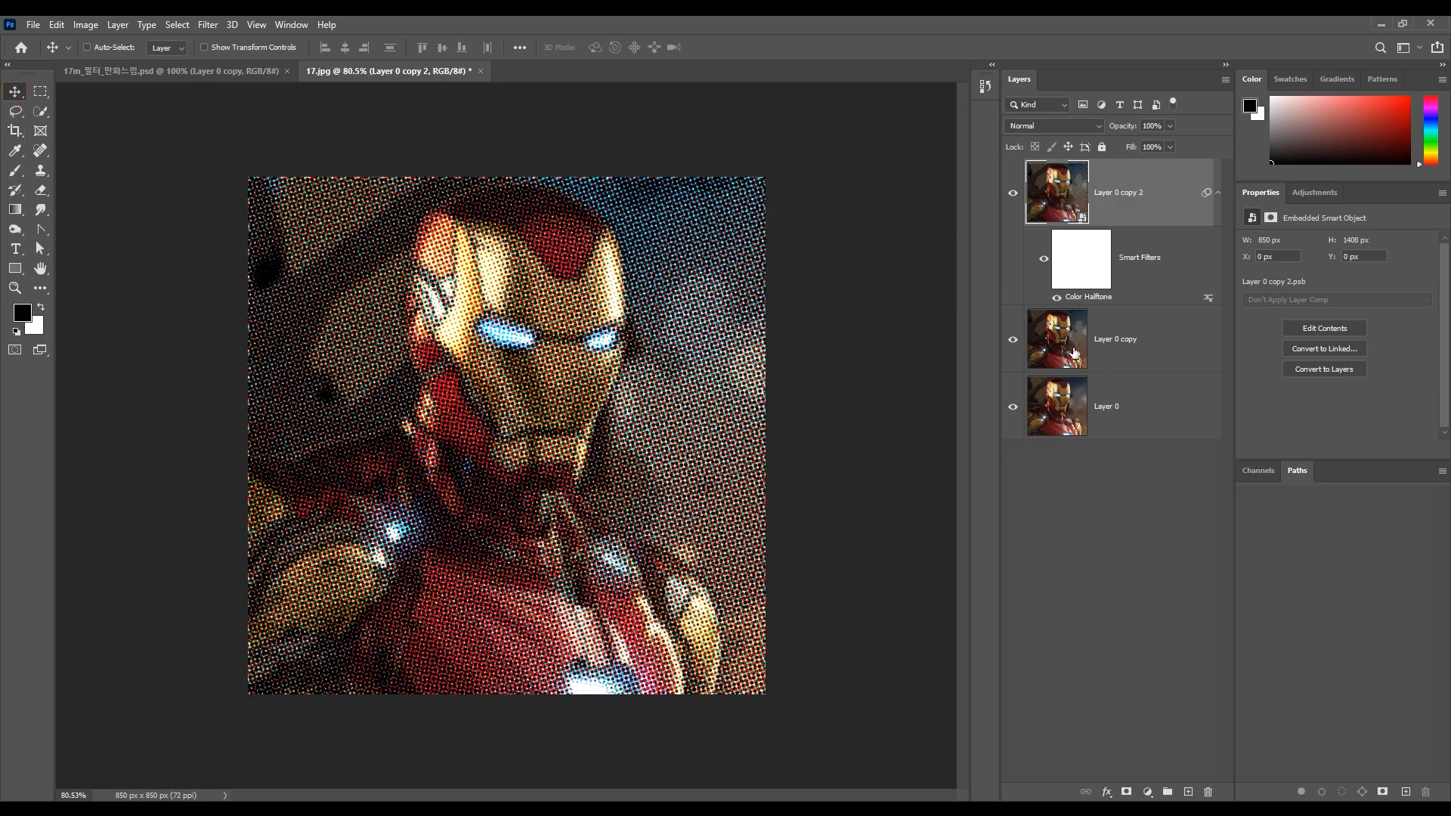
click(1013, 194)
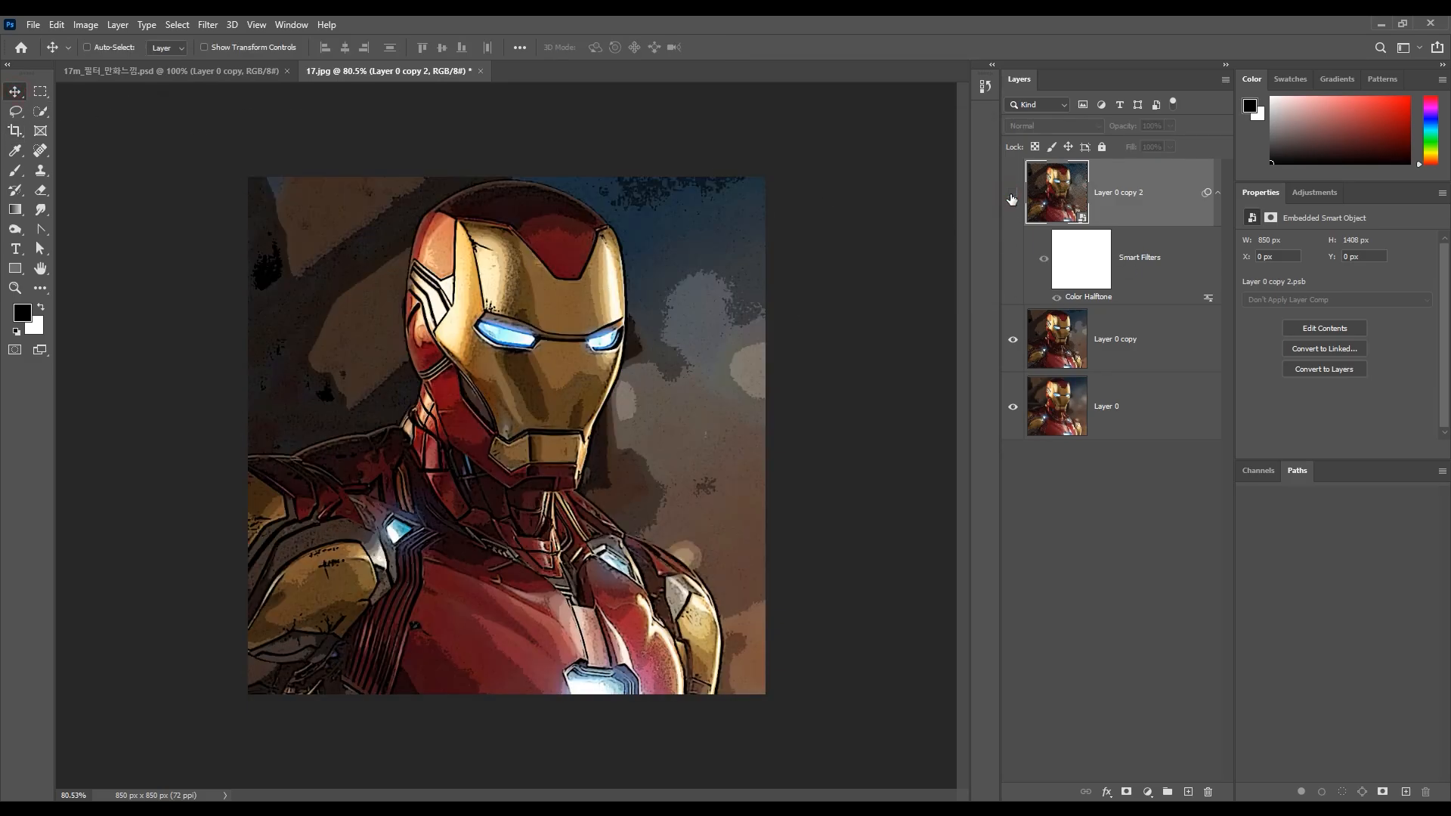
click(1012, 195)
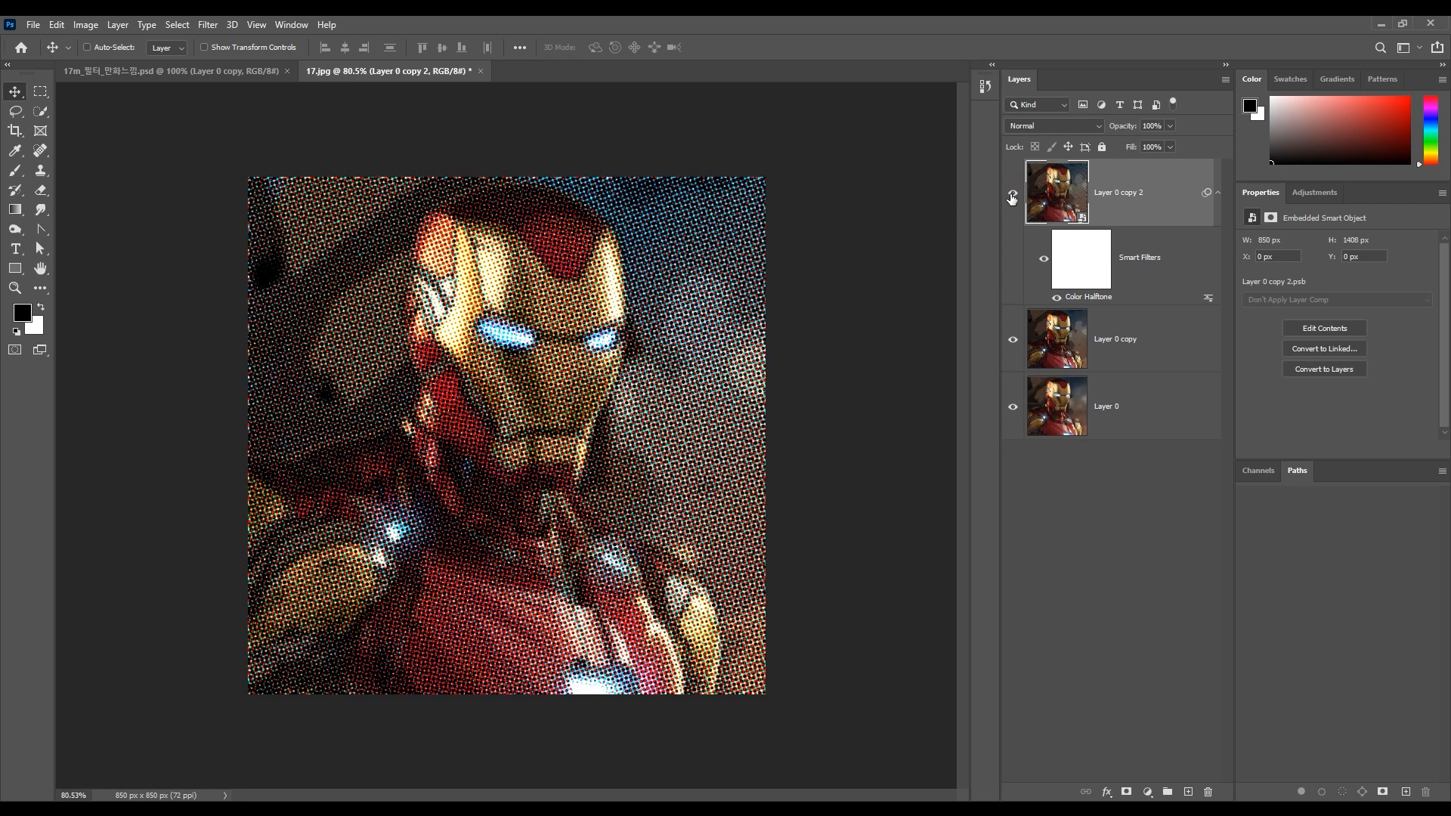
click(1012, 198)
click(1012, 198)
Step: Set the halftone layer's blend mode to Overlay and reduce its opacity
click(1055, 125)
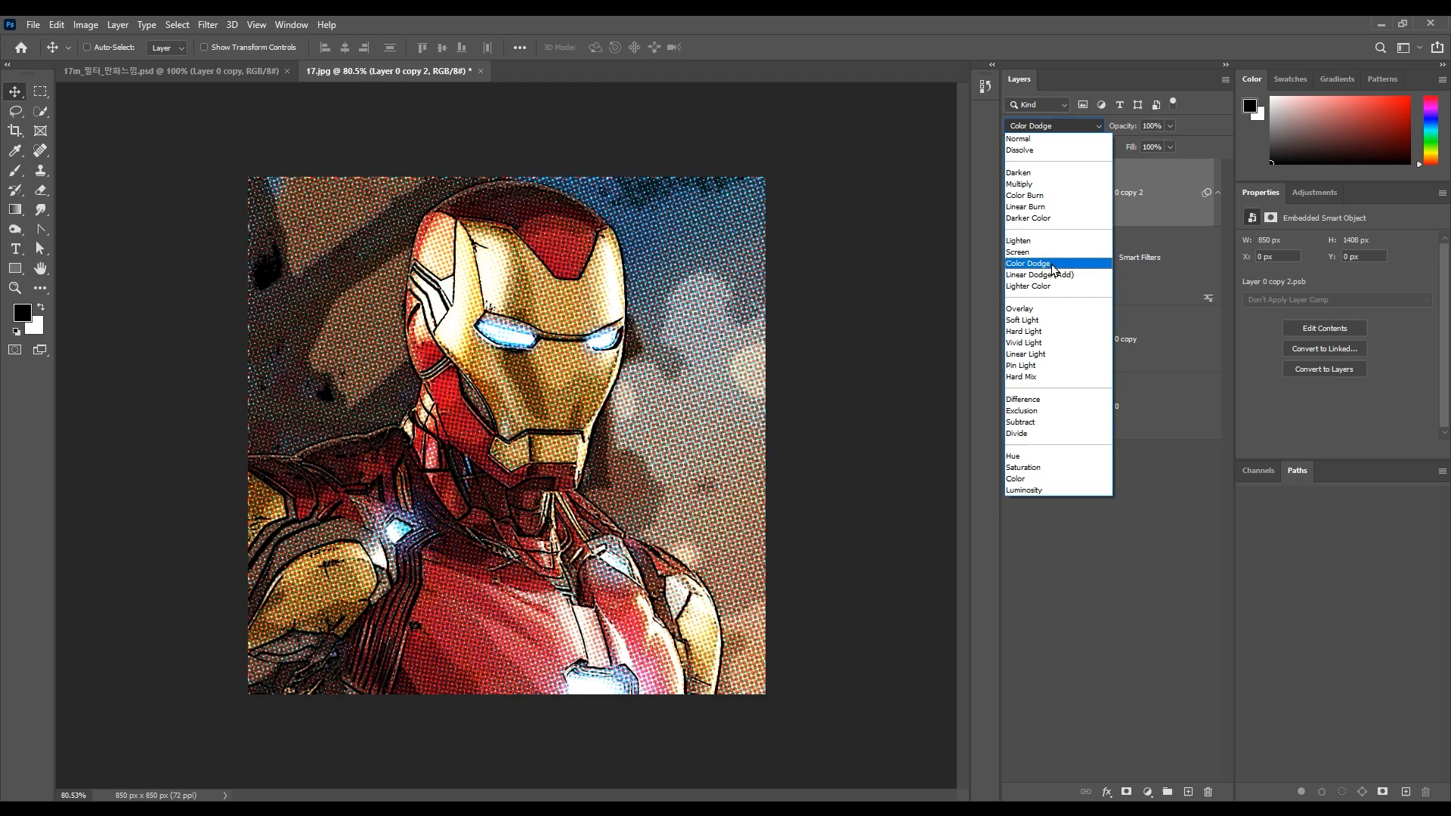
click(1048, 311)
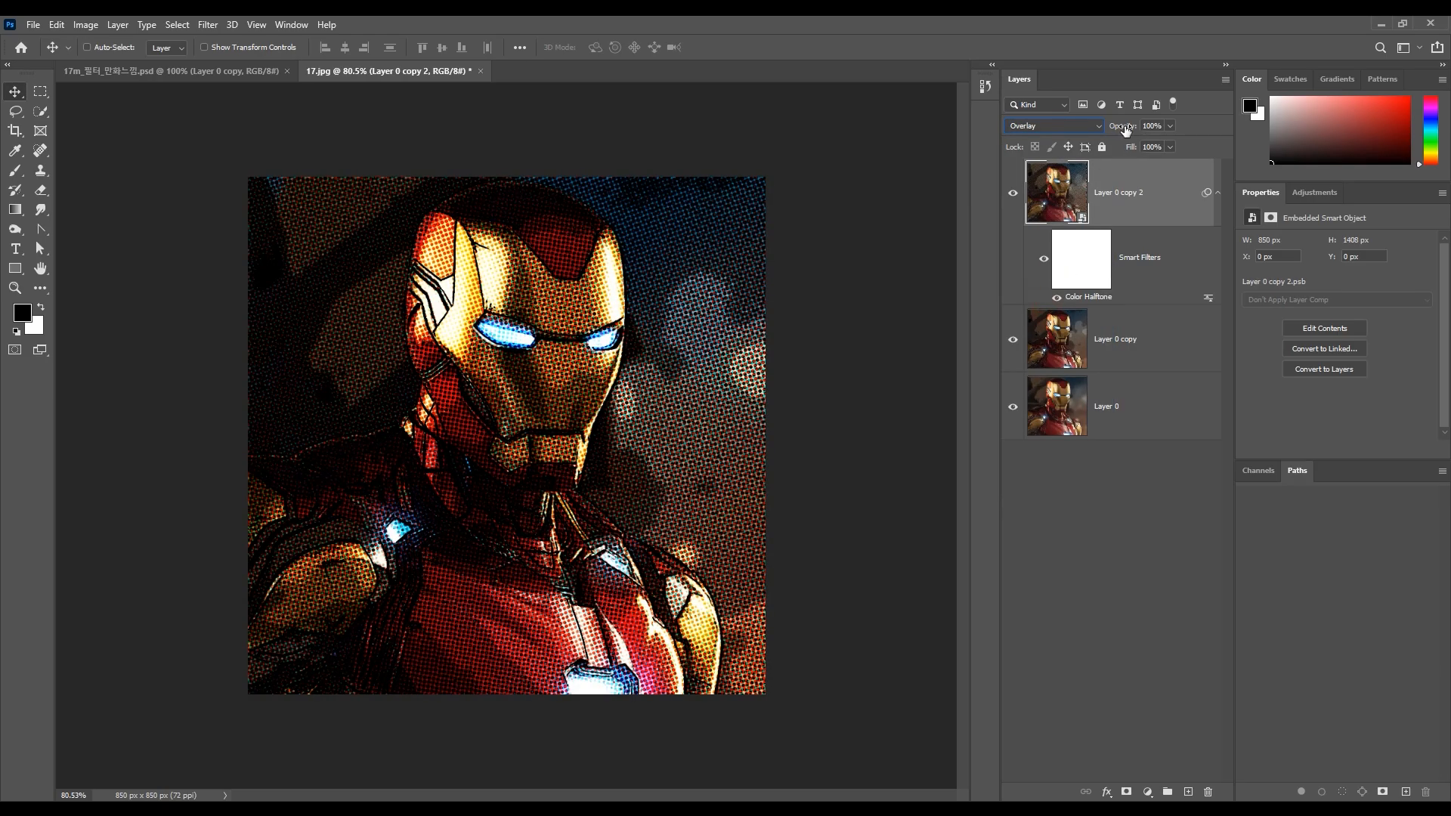
mouse_move(1124, 130)
mouse_down()
mouse_move(1101, 133)
mouse_move(1128, 130)
mouse_up()
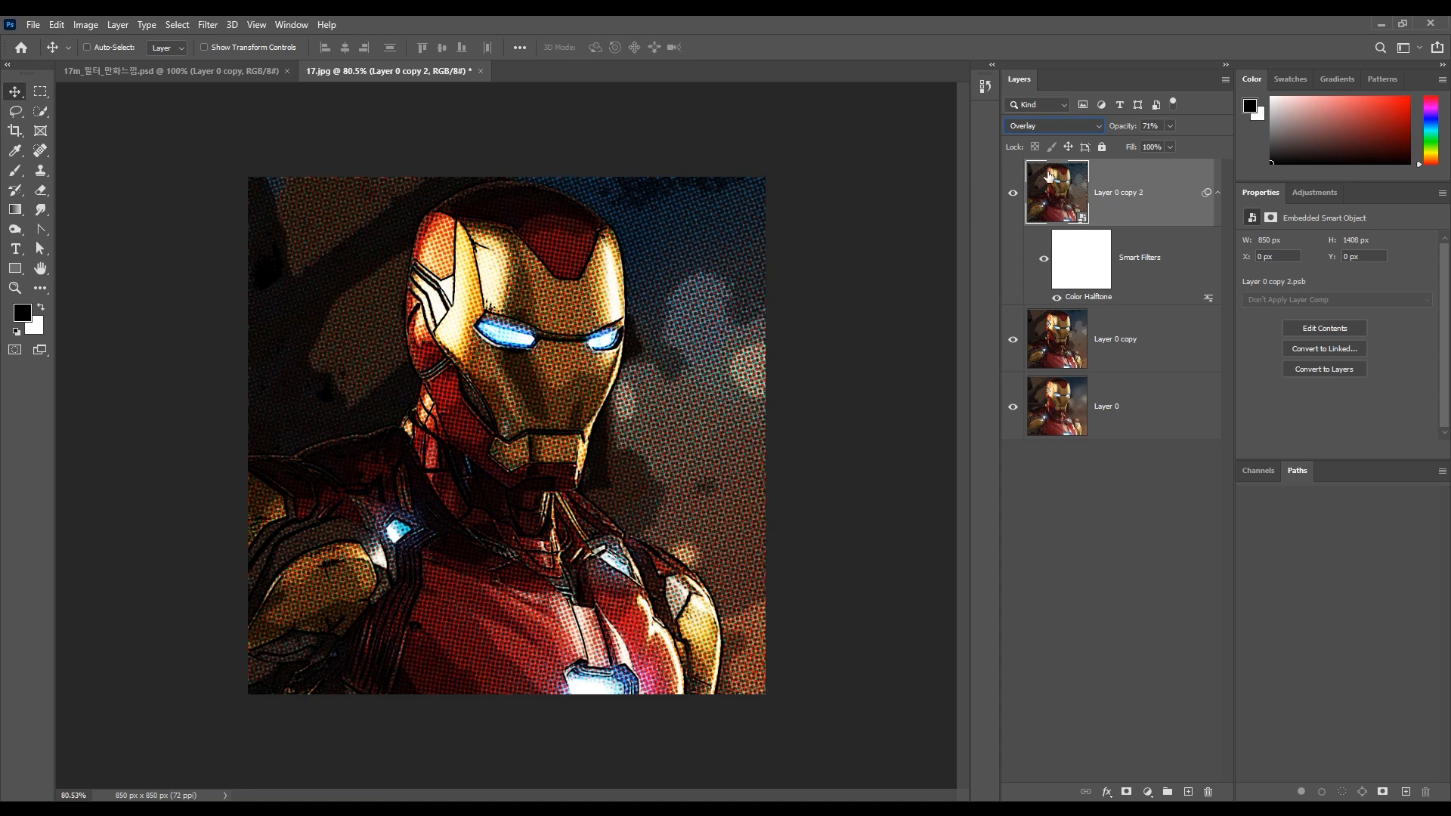
drag(1123, 127, 1120, 129)
Step: Toggle the Overlay halftone layer's visibility to check its blended effect against the Poster Edges layer
click(1013, 198)
click(1013, 198)
click(1013, 198)
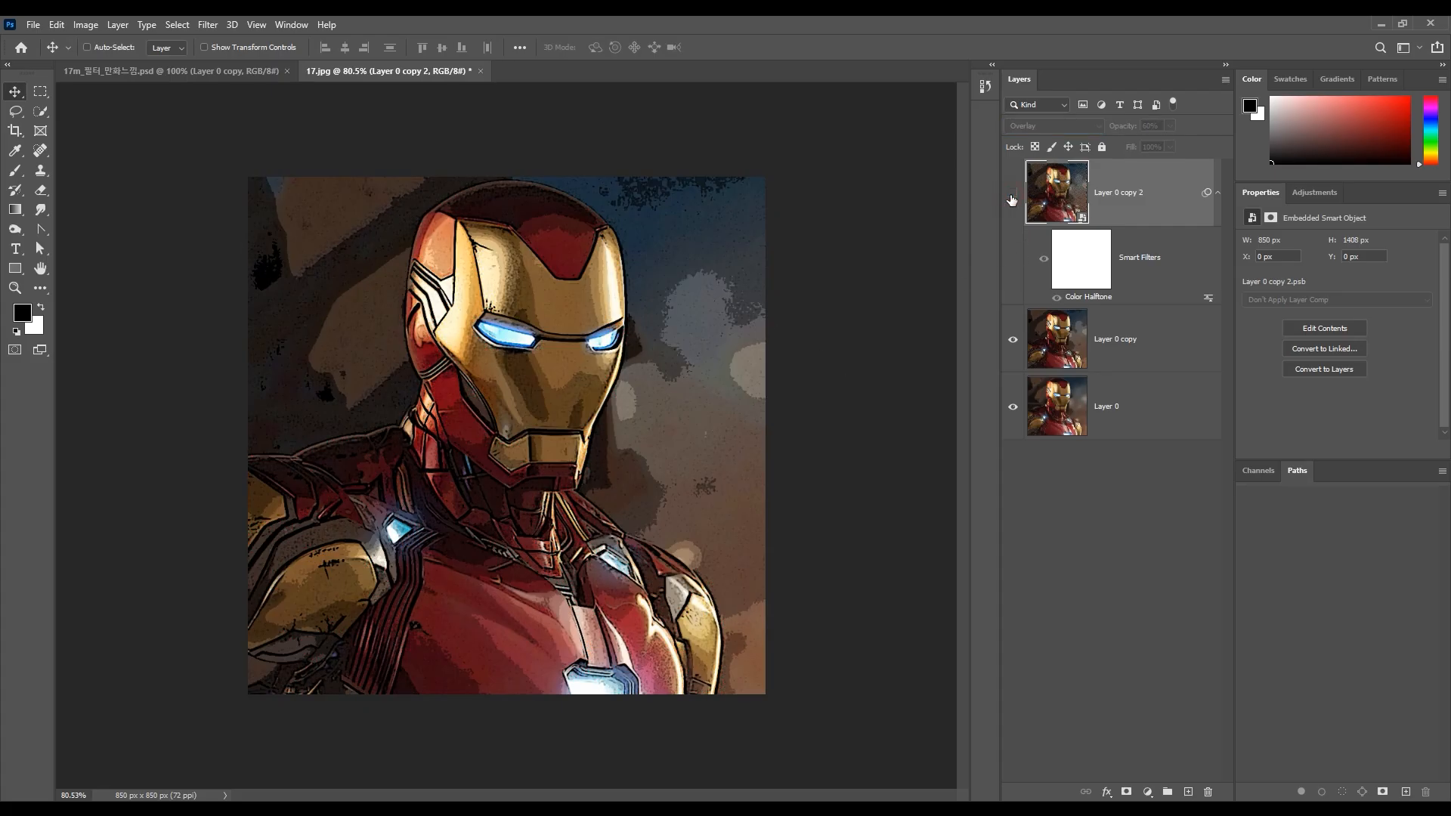
Step: Compare the image with and without the halftone layer and against the finished example 17m_필터_만화느낌.psd, ending back in 17.jpg
click(1013, 198)
click(1012, 197)
click(1012, 197)
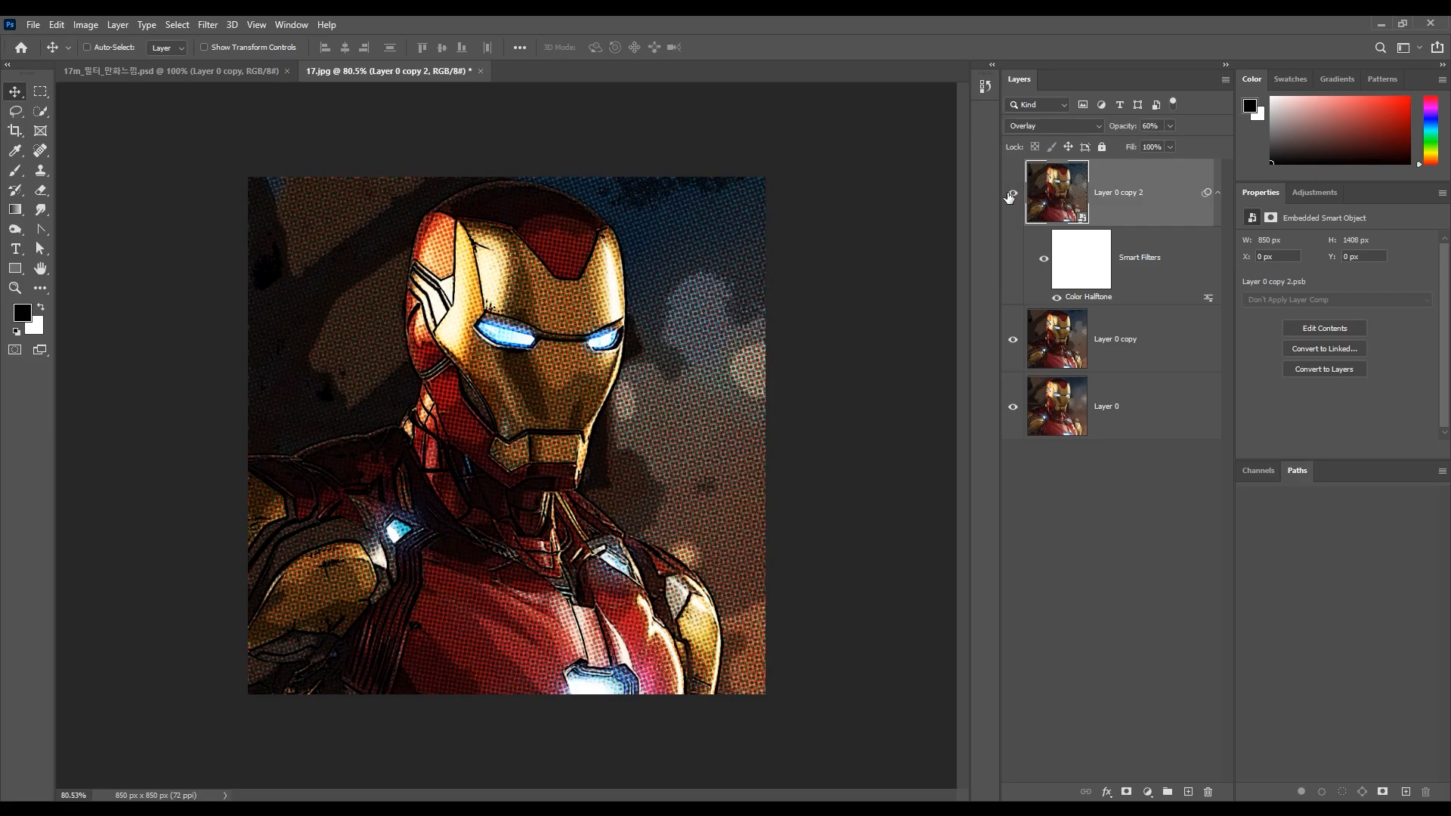
click(168, 73)
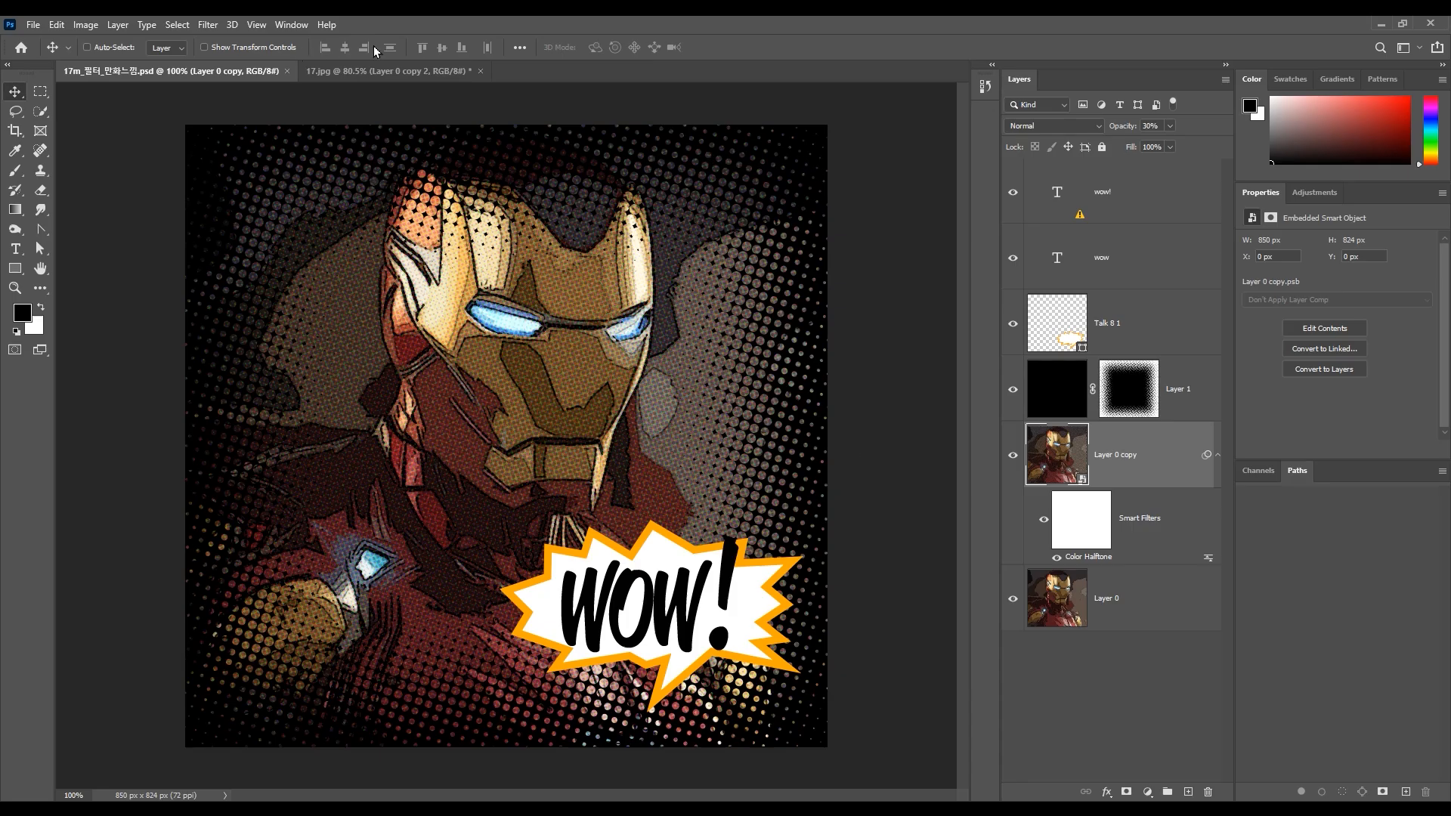
click(355, 71)
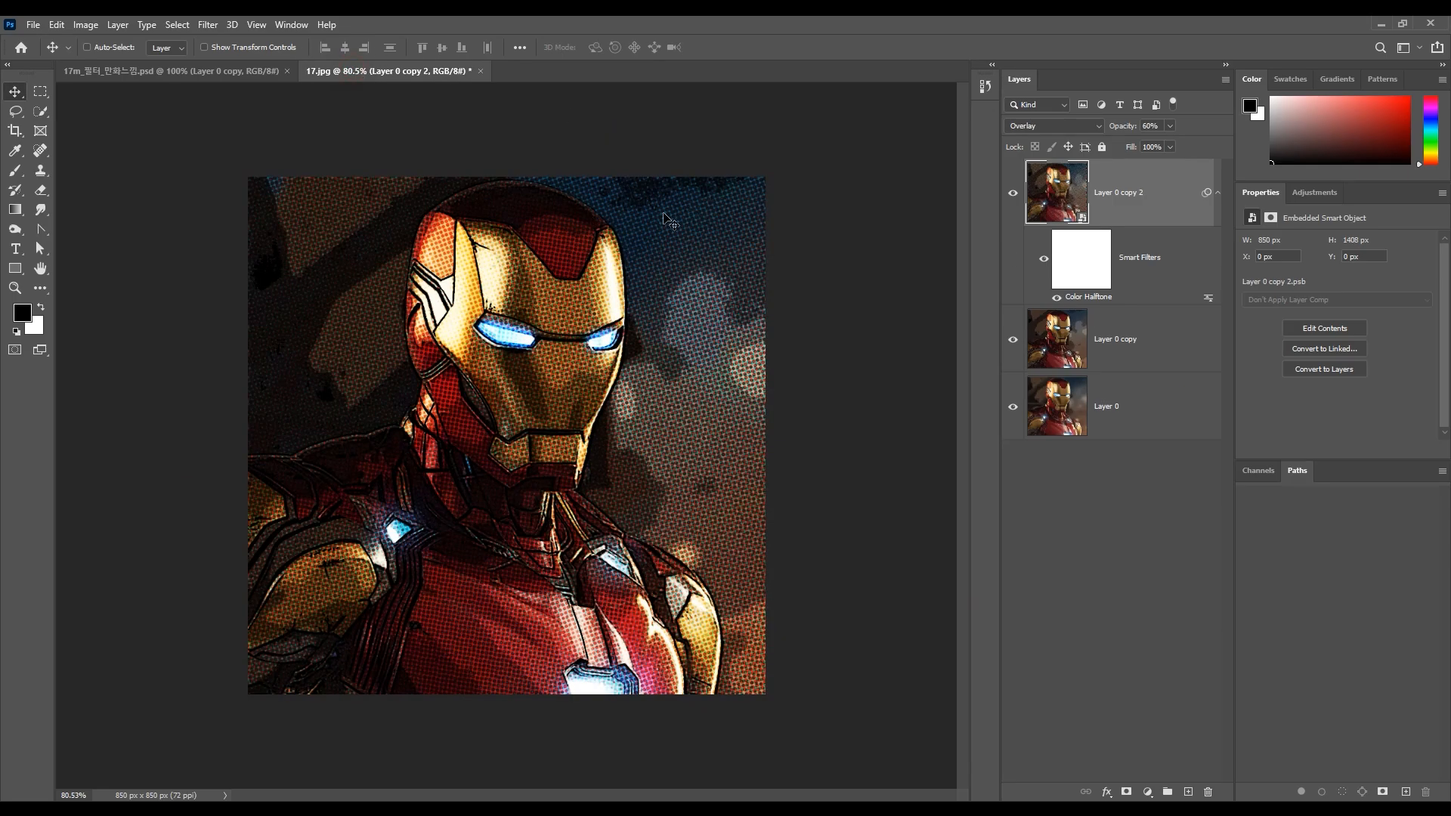
Step: Add a new layer above the halftone layer, fill it with black and give it a layer mask
click(1096, 680)
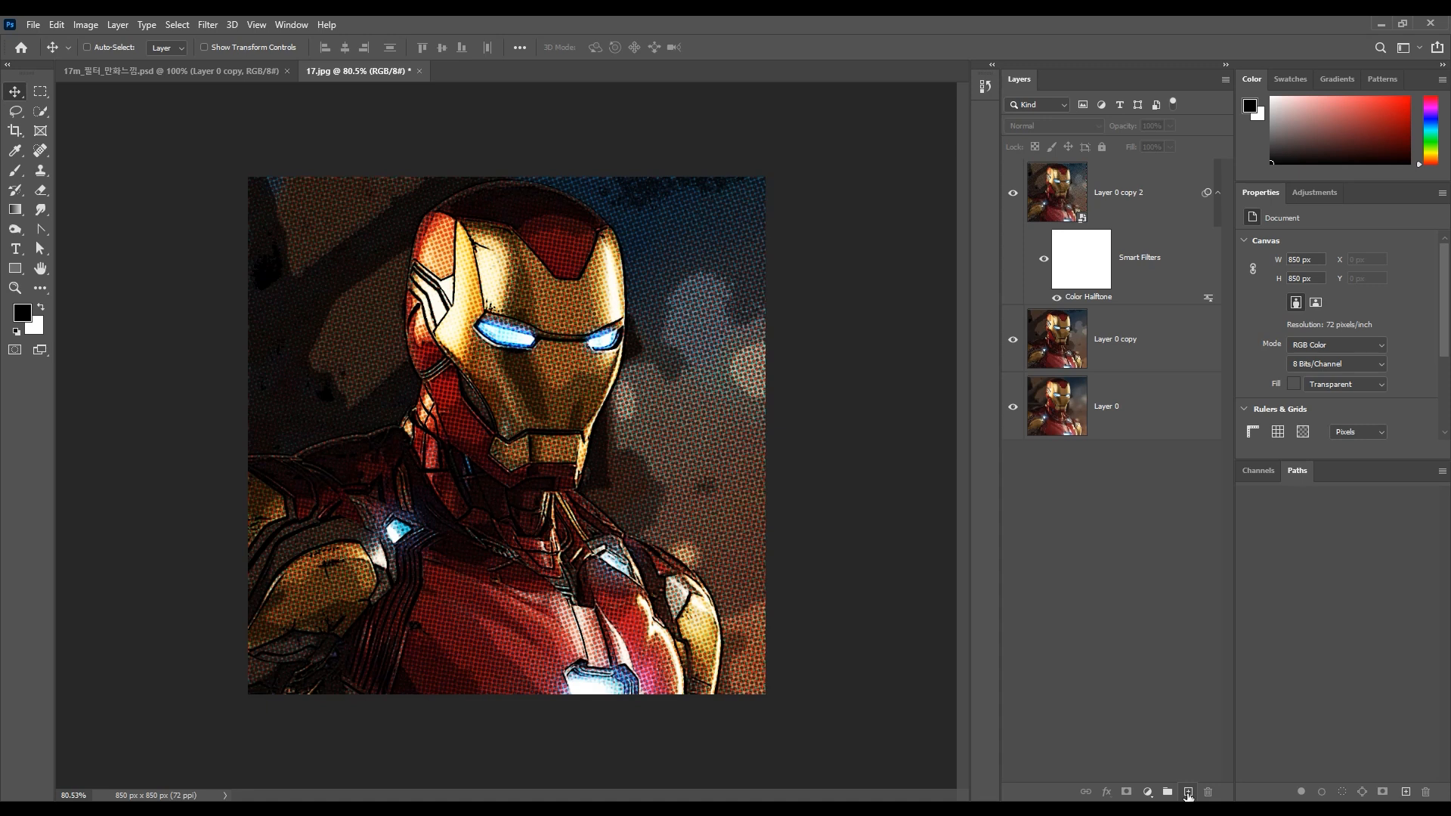
click(1188, 792)
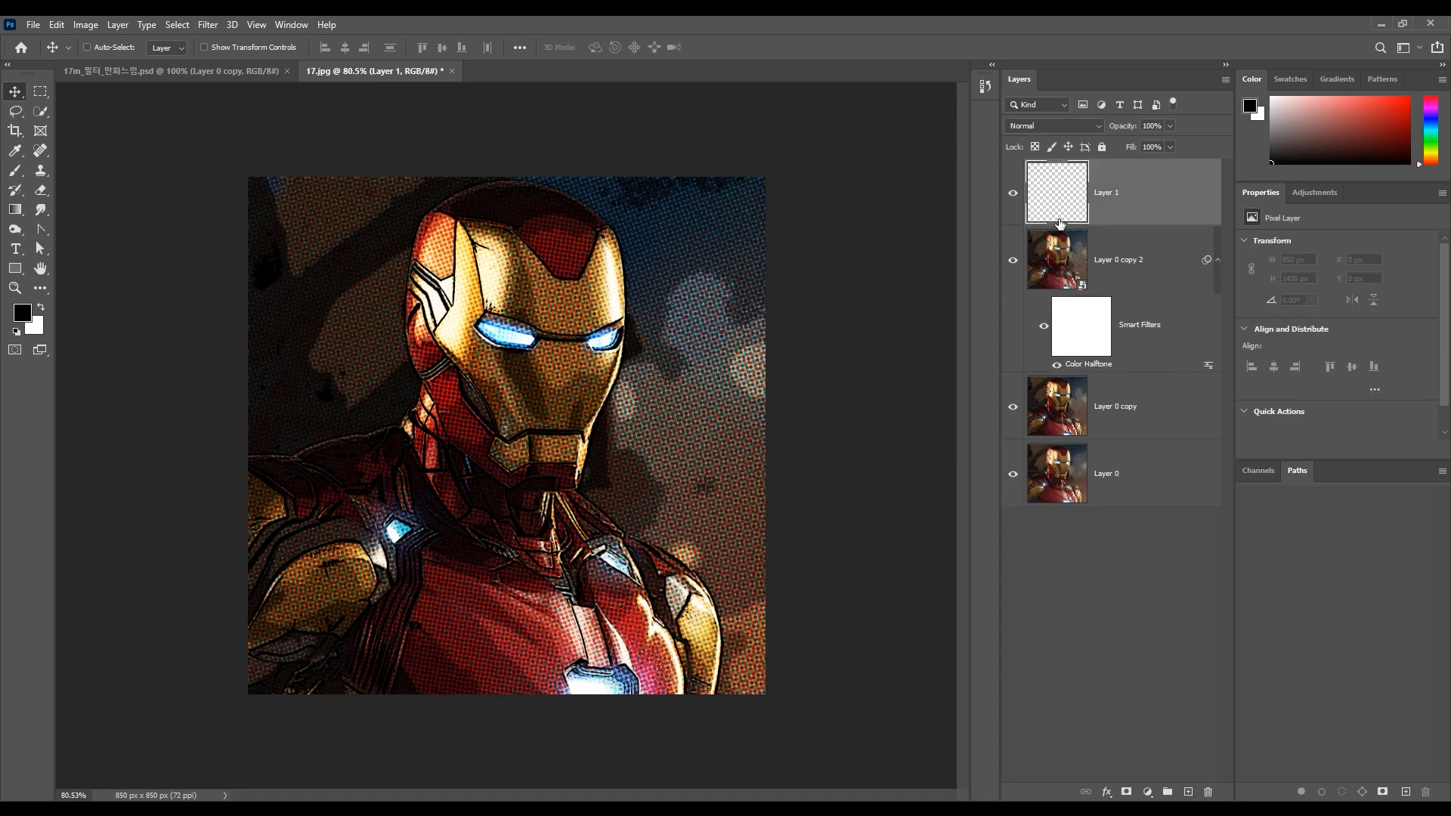
key(alt+BackSpace)
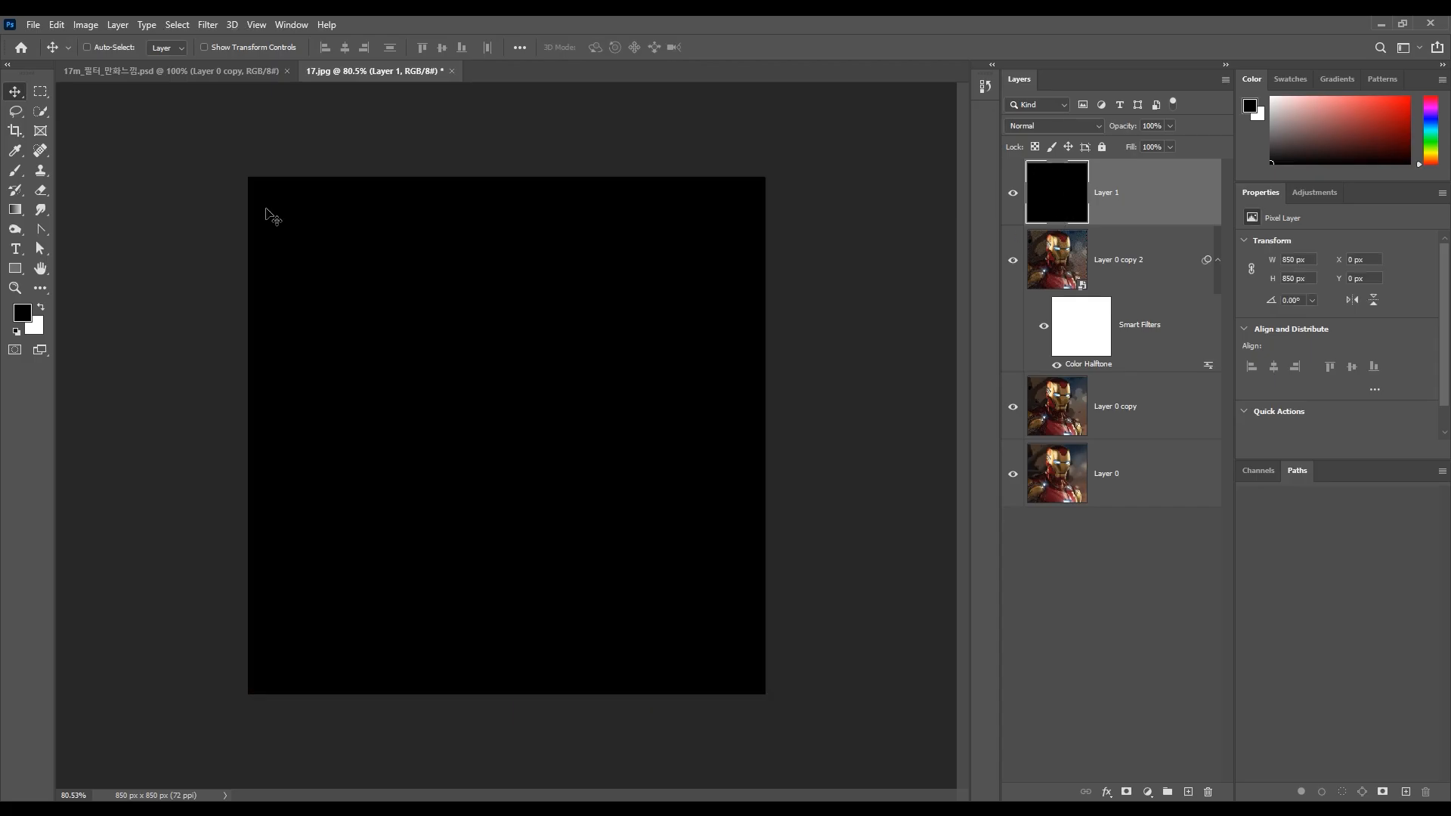
click(1126, 792)
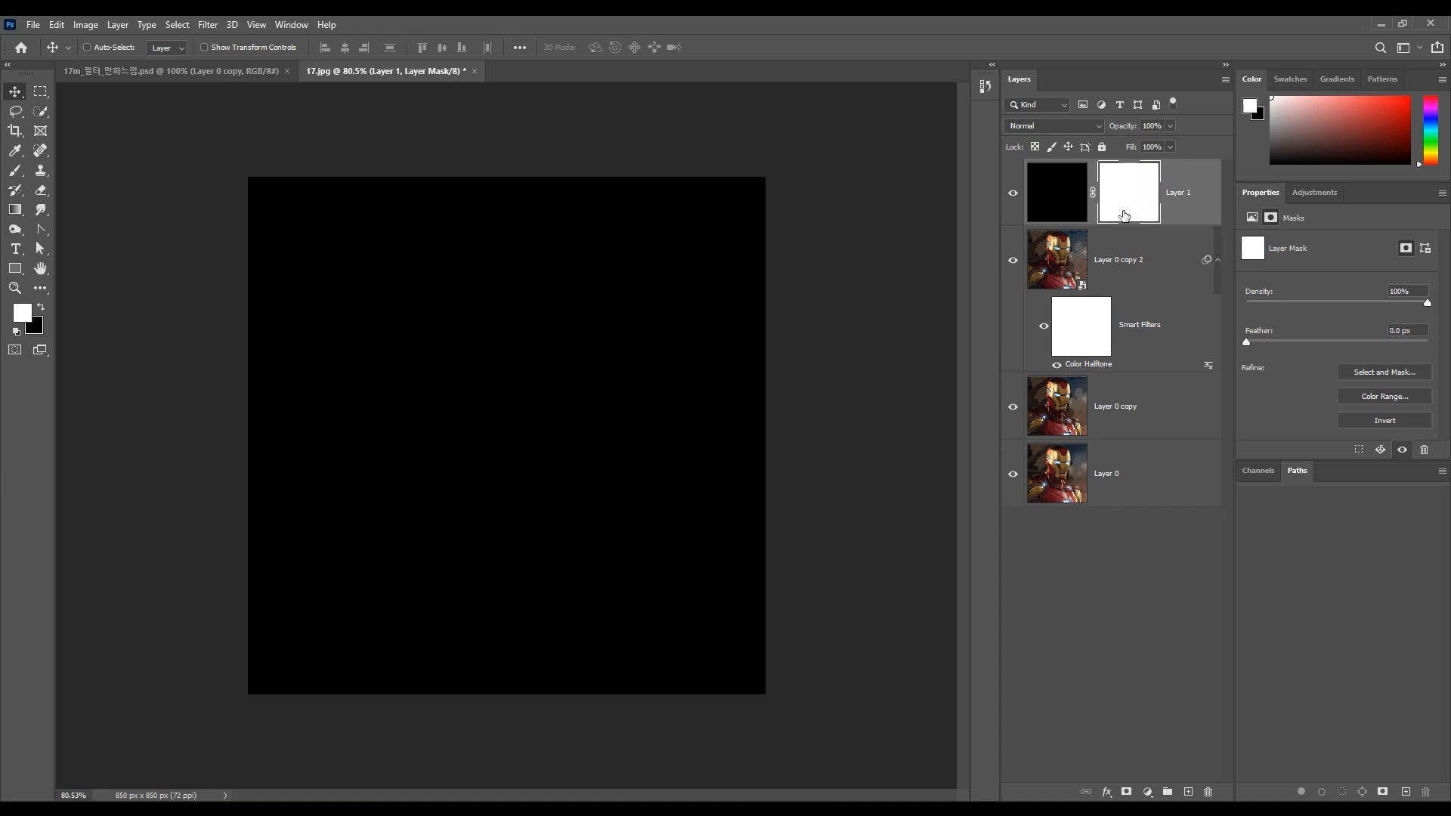
Step: Clear a rectangular area with a 50 px feather from Layer 1's mask, leaving a soft black border around the image, and deselect
click(40, 92)
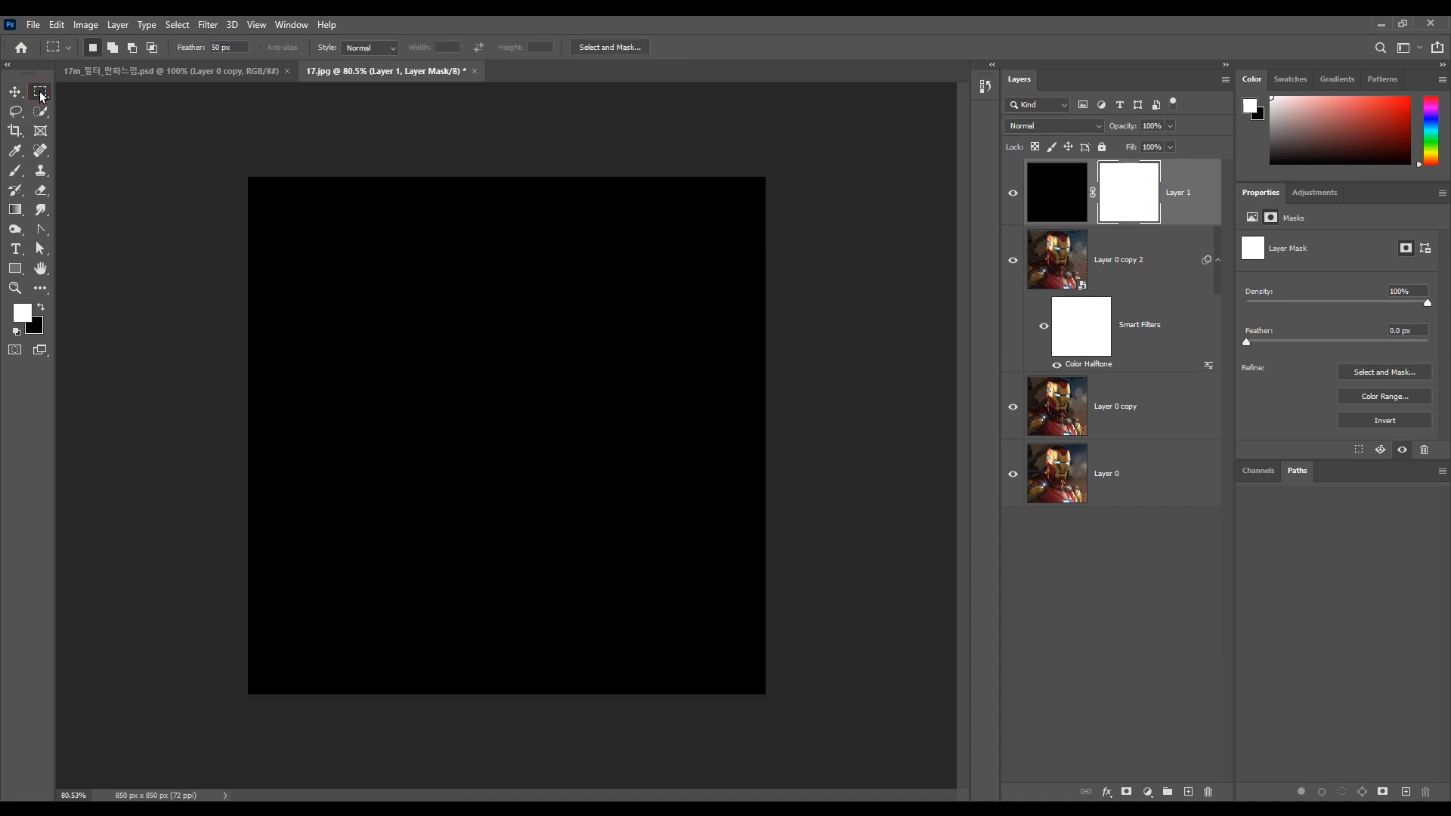
click(113, 92)
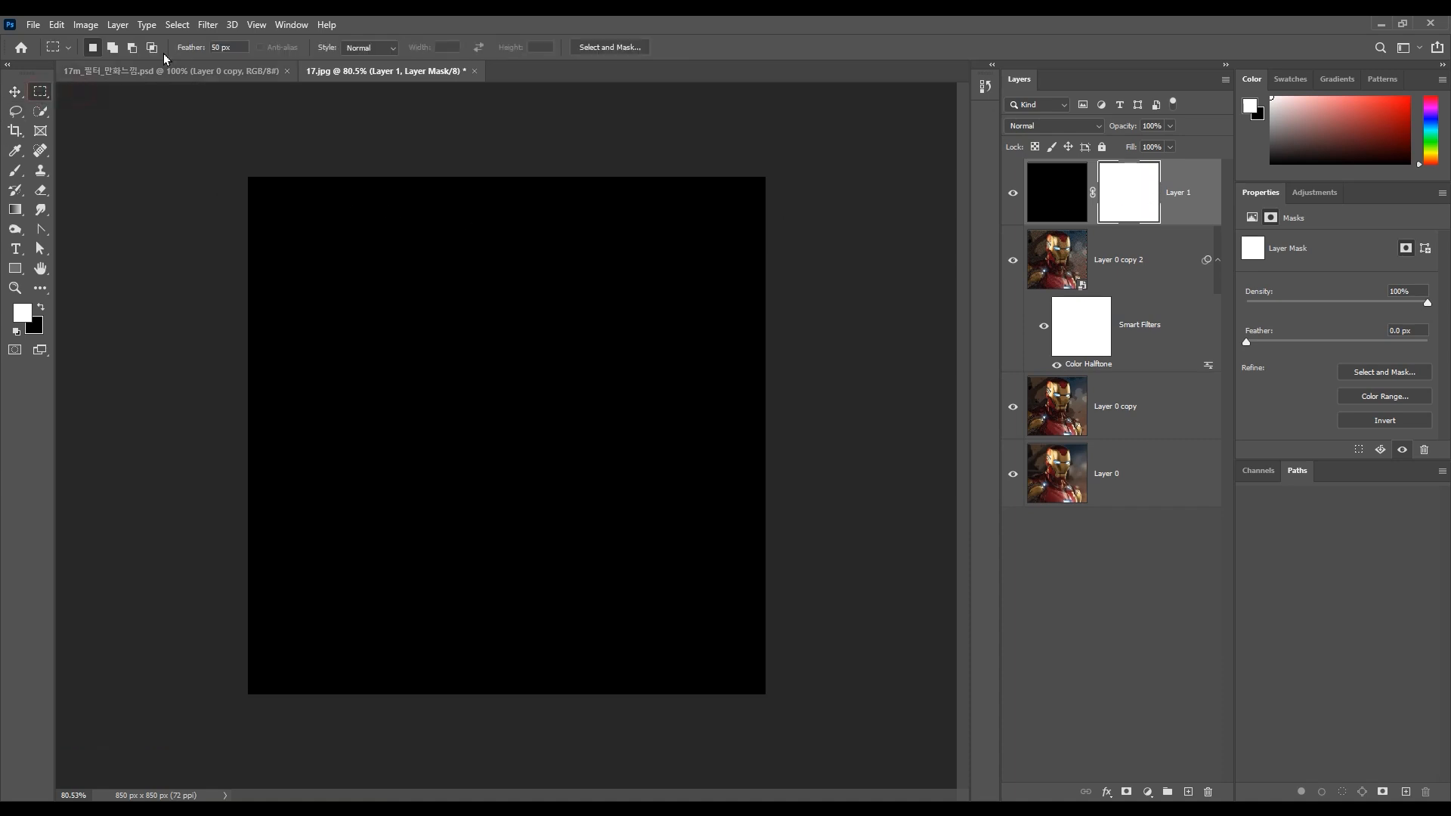
click(236, 48)
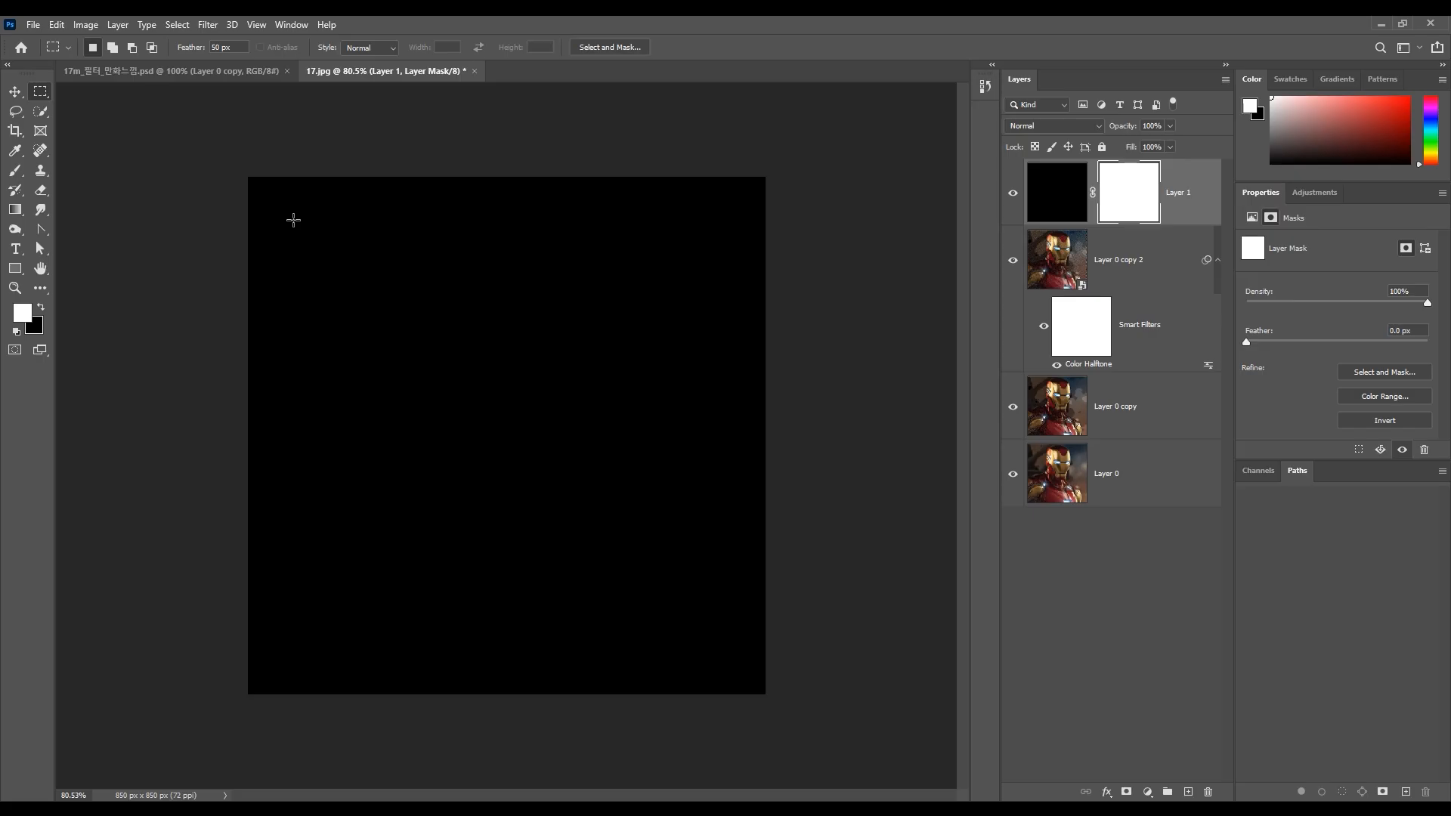
drag(289, 218, 719, 651)
click(1136, 203)
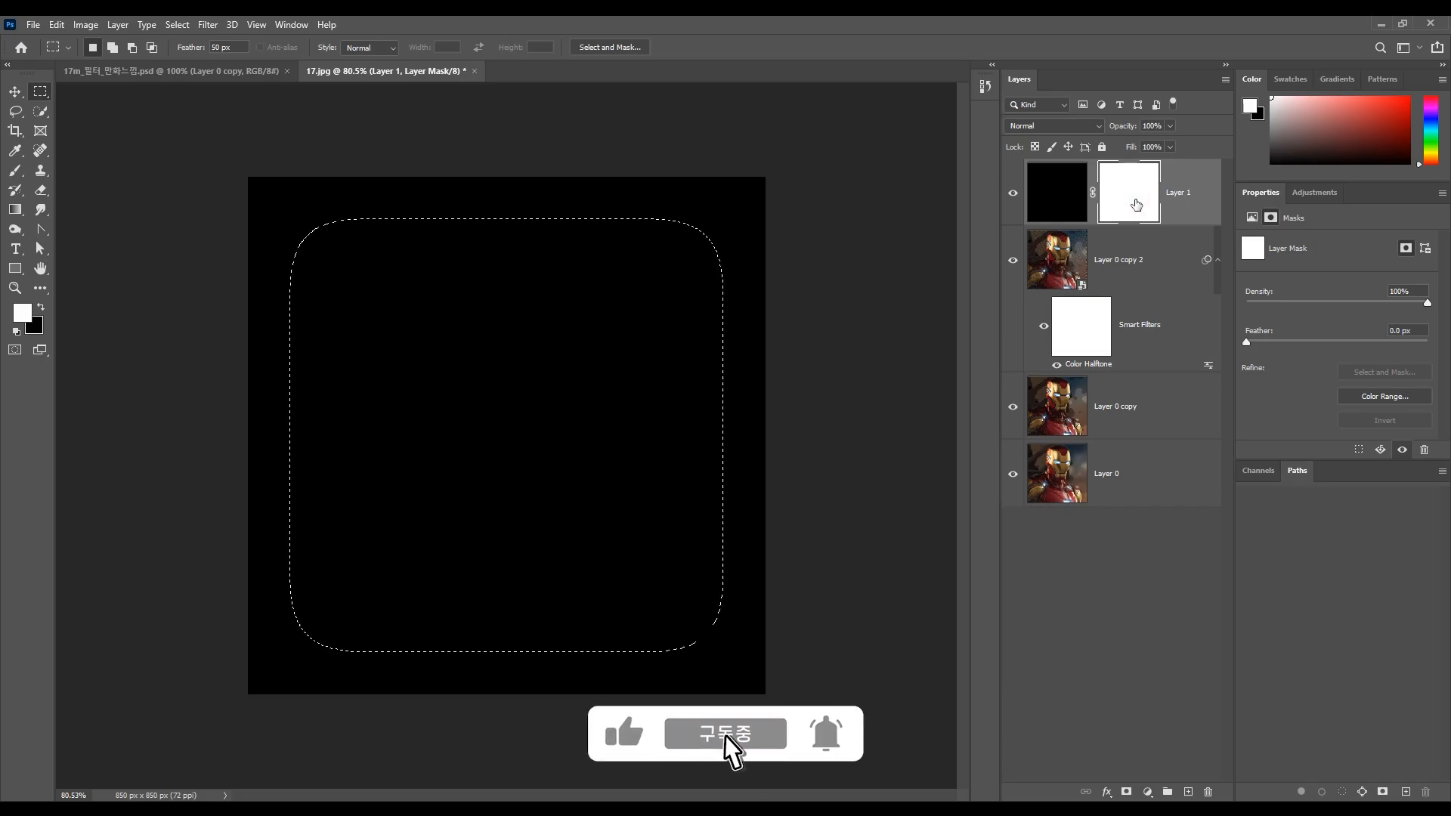
key(Delete)
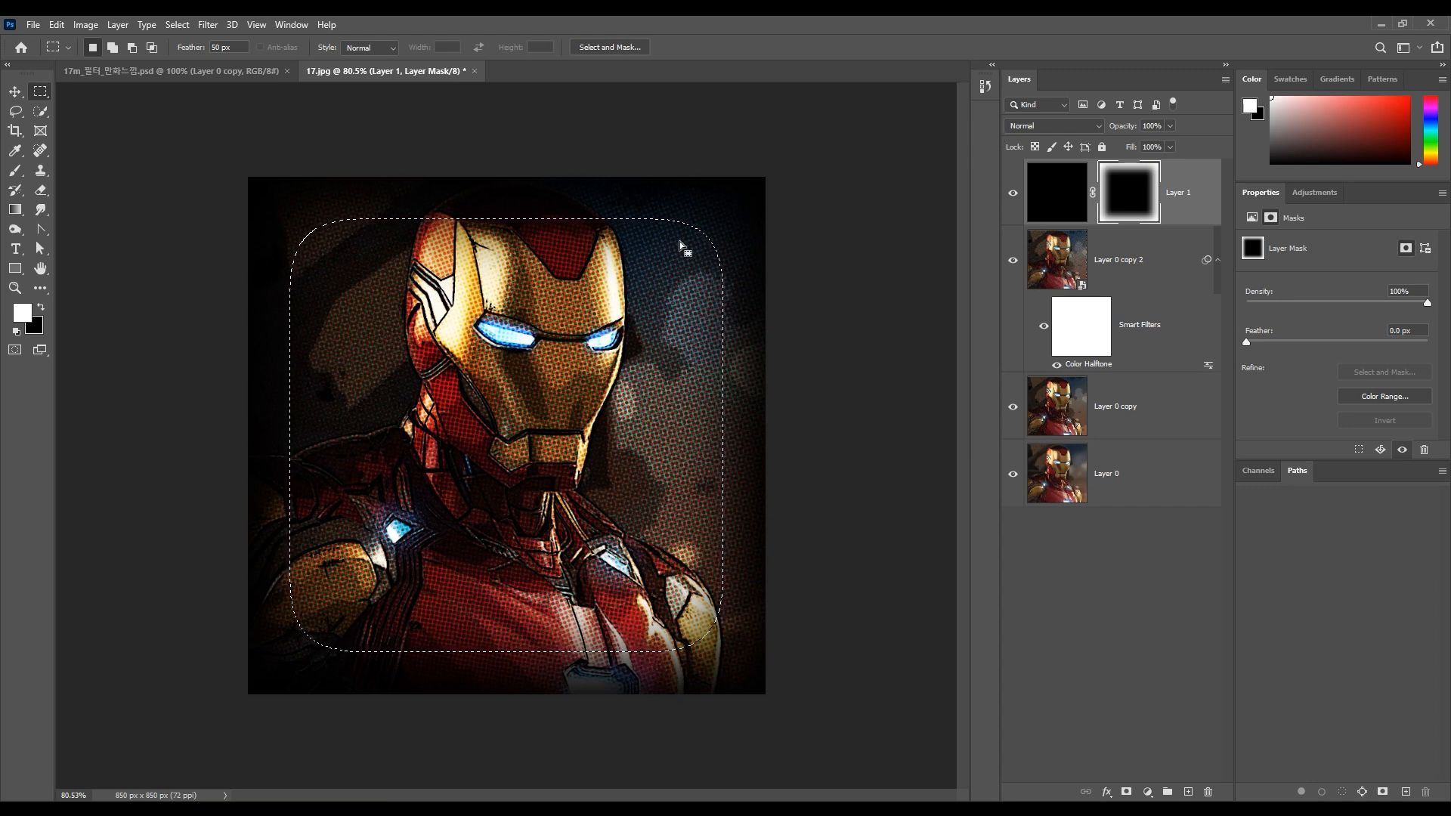
key(ctrl+d)
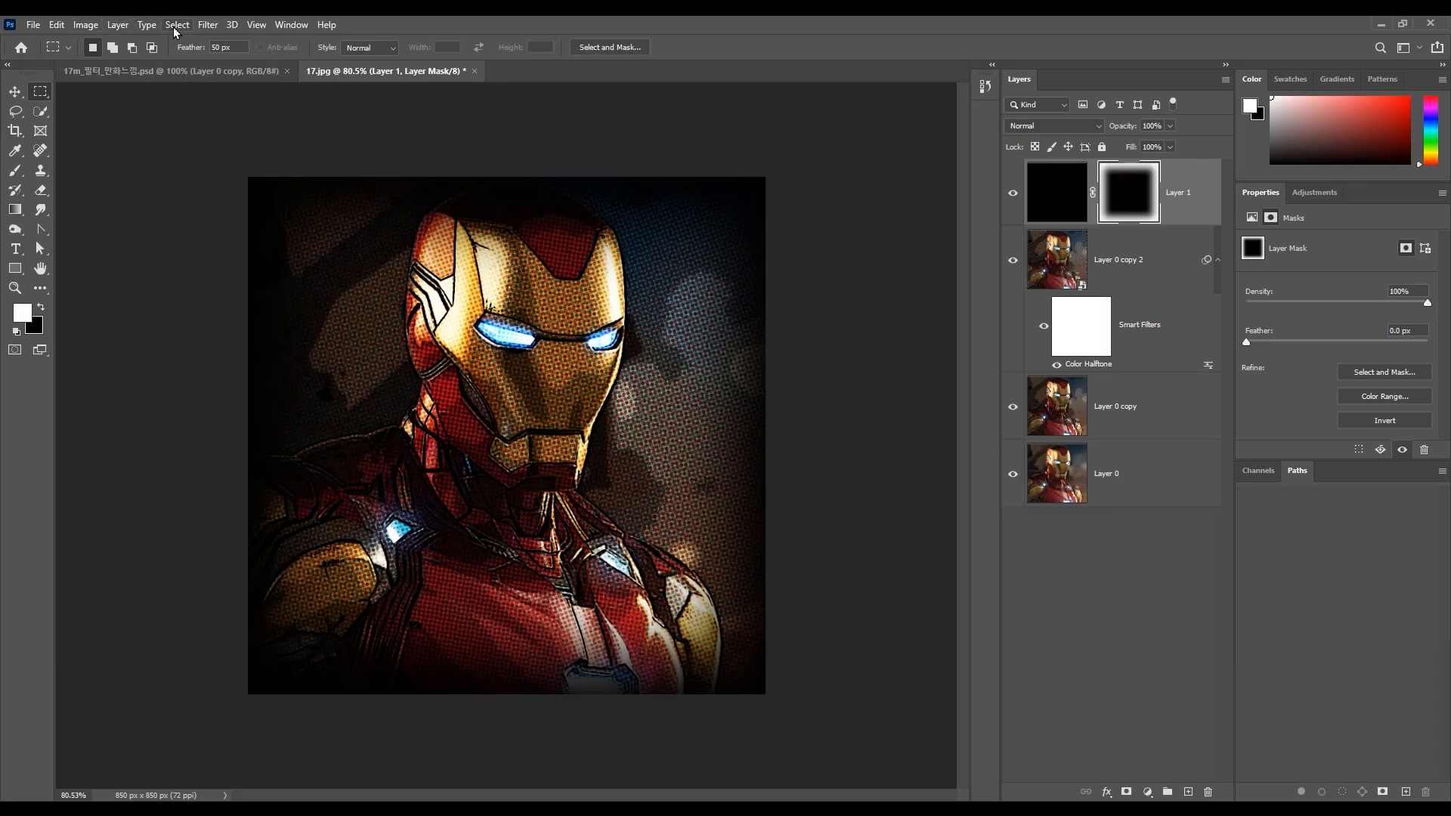
Step: Try the Color Halftone filter on Layer 1's mask with a 15-pixel maximum radius, and undo it
click(197, 28)
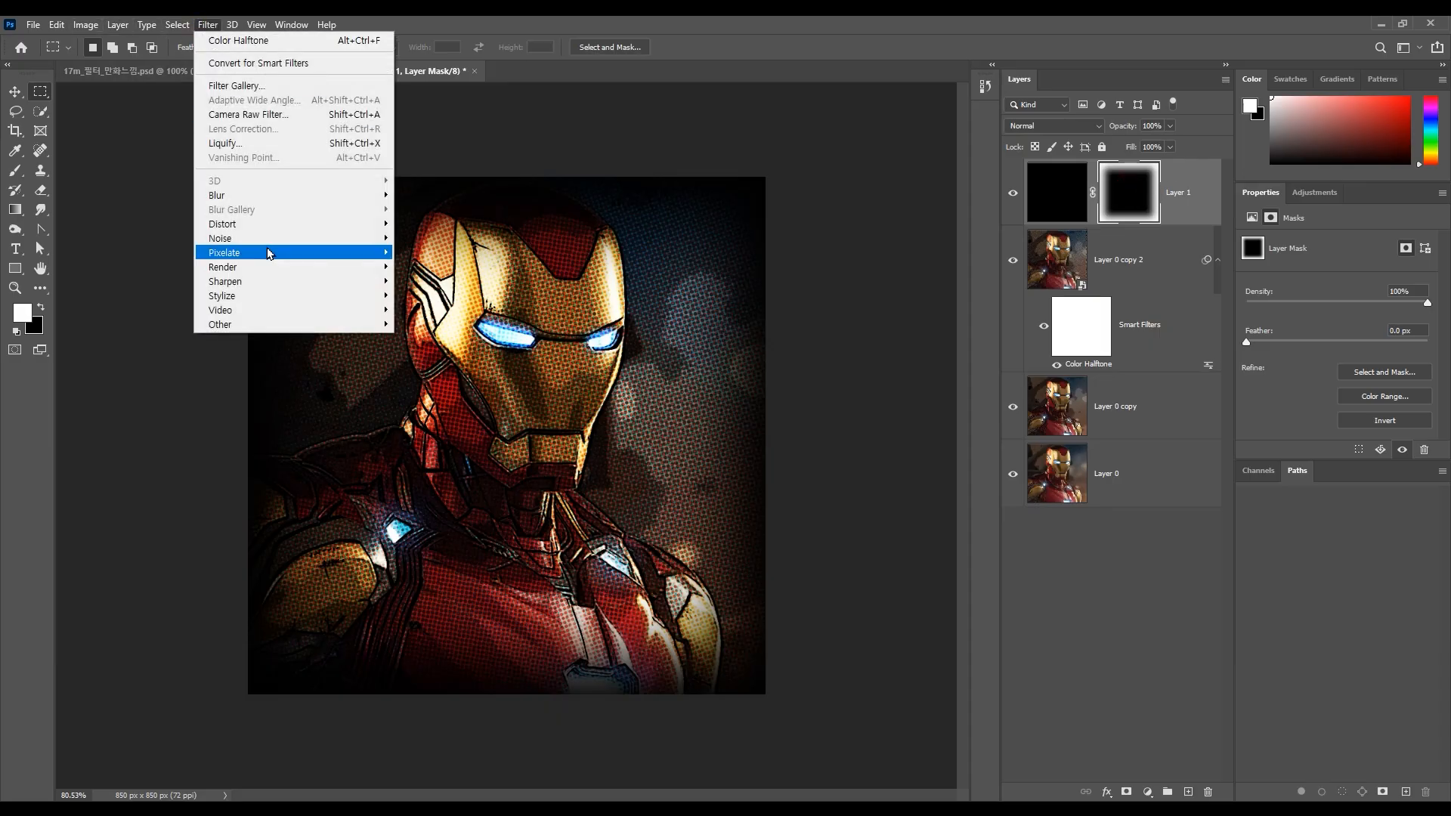
mouse_move(270, 254)
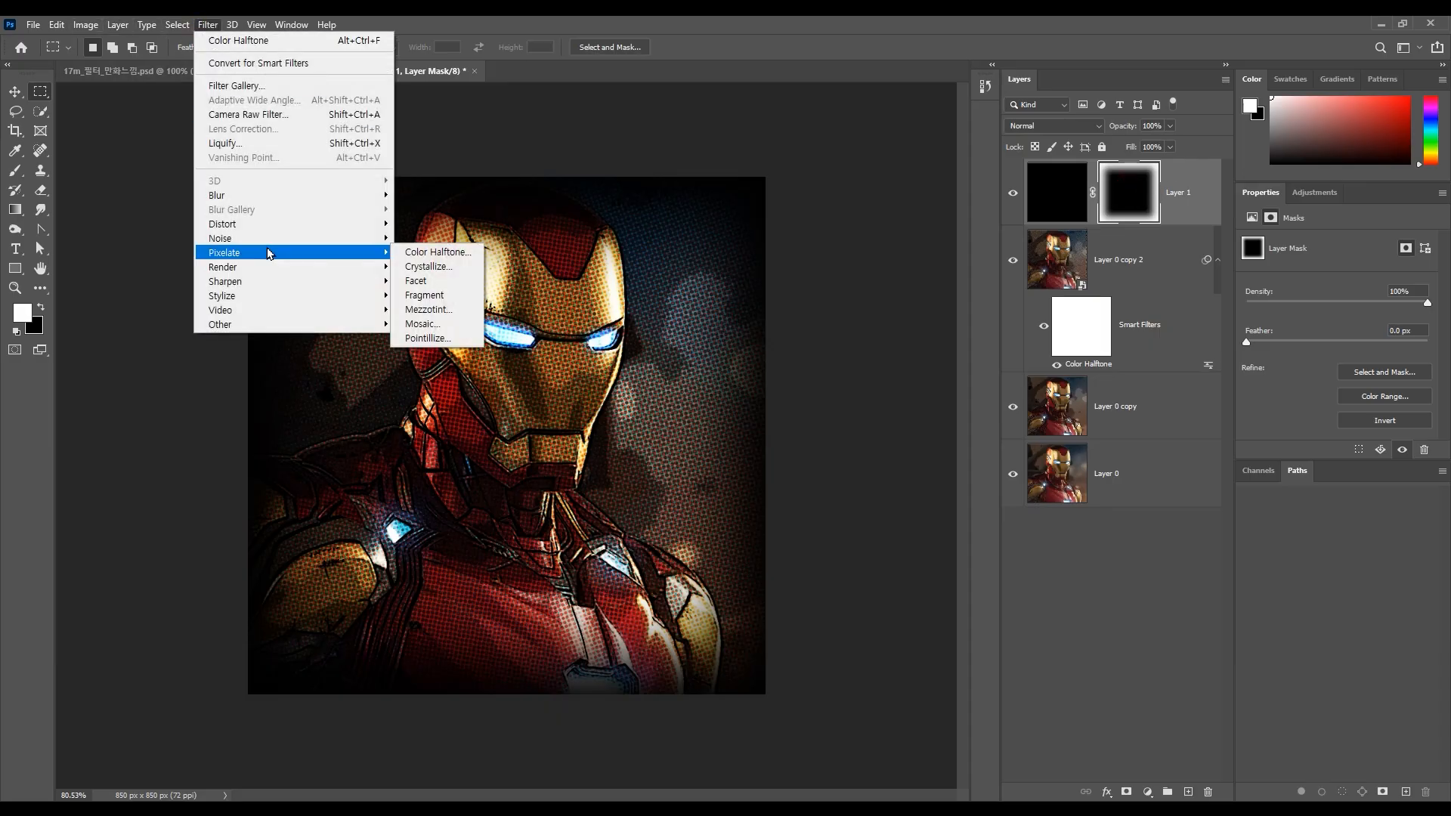
click(424, 254)
text(11)
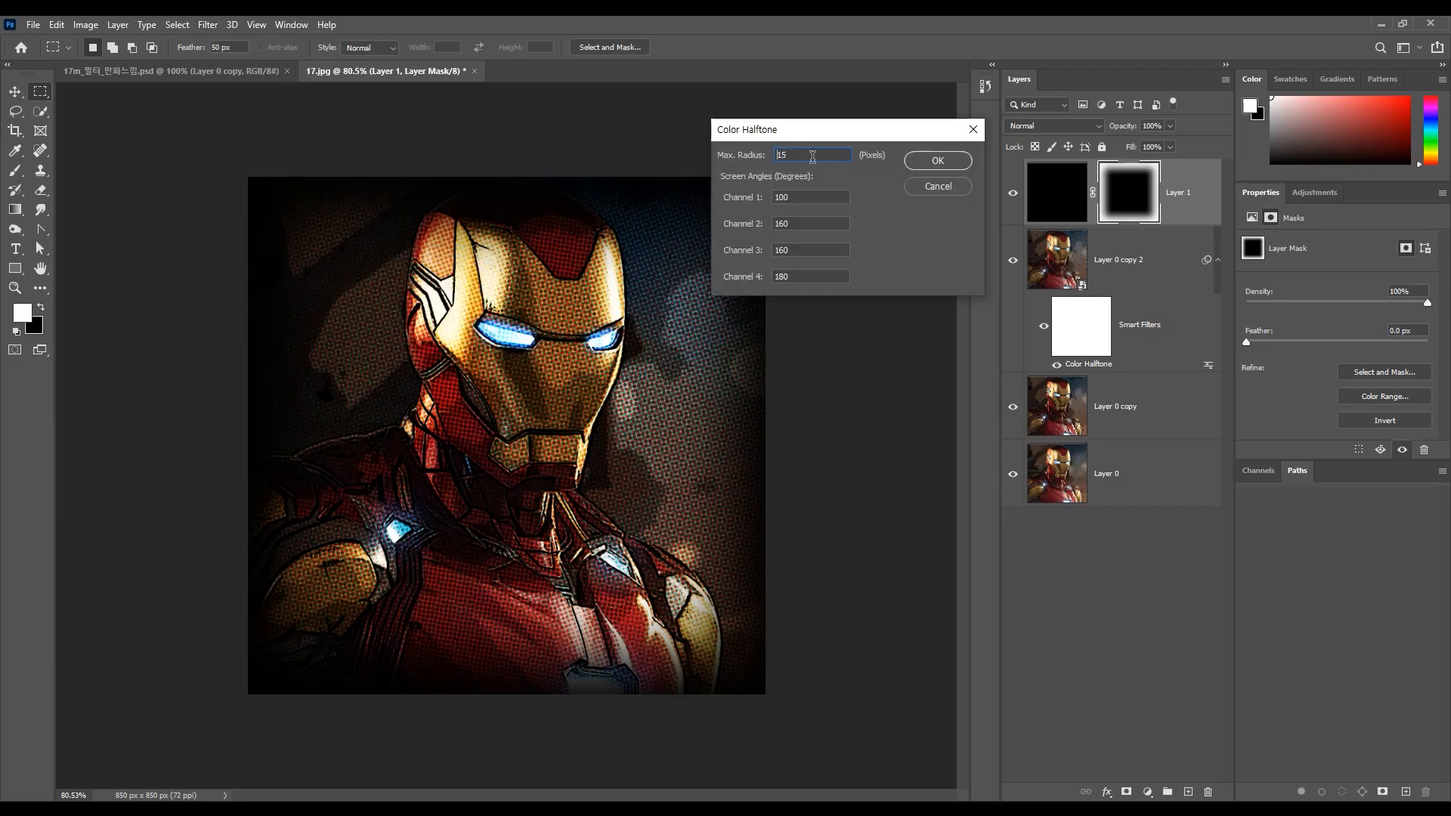
scroll(802, 156, up, 3)
click(932, 169)
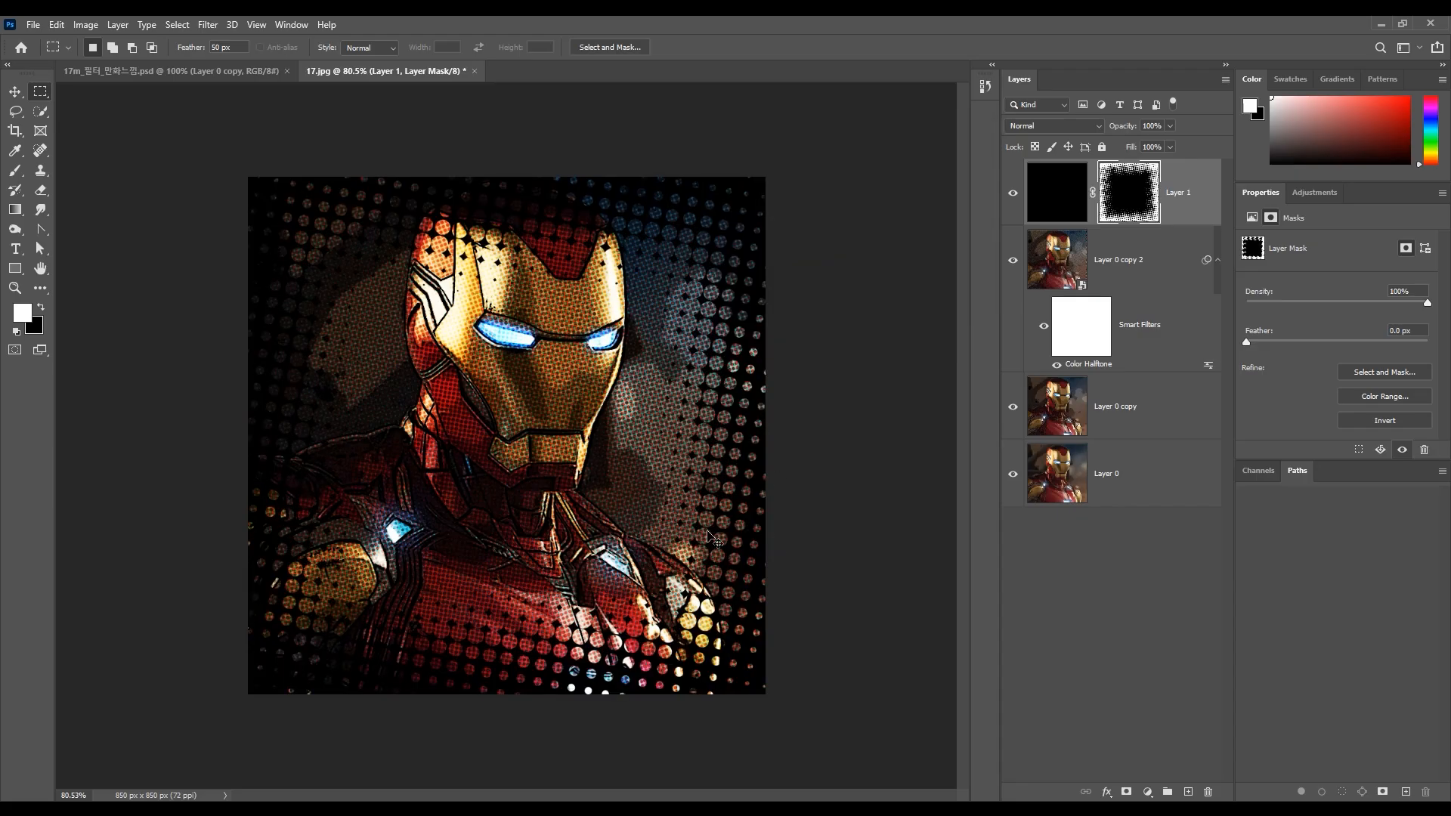
key(ctrl+z)
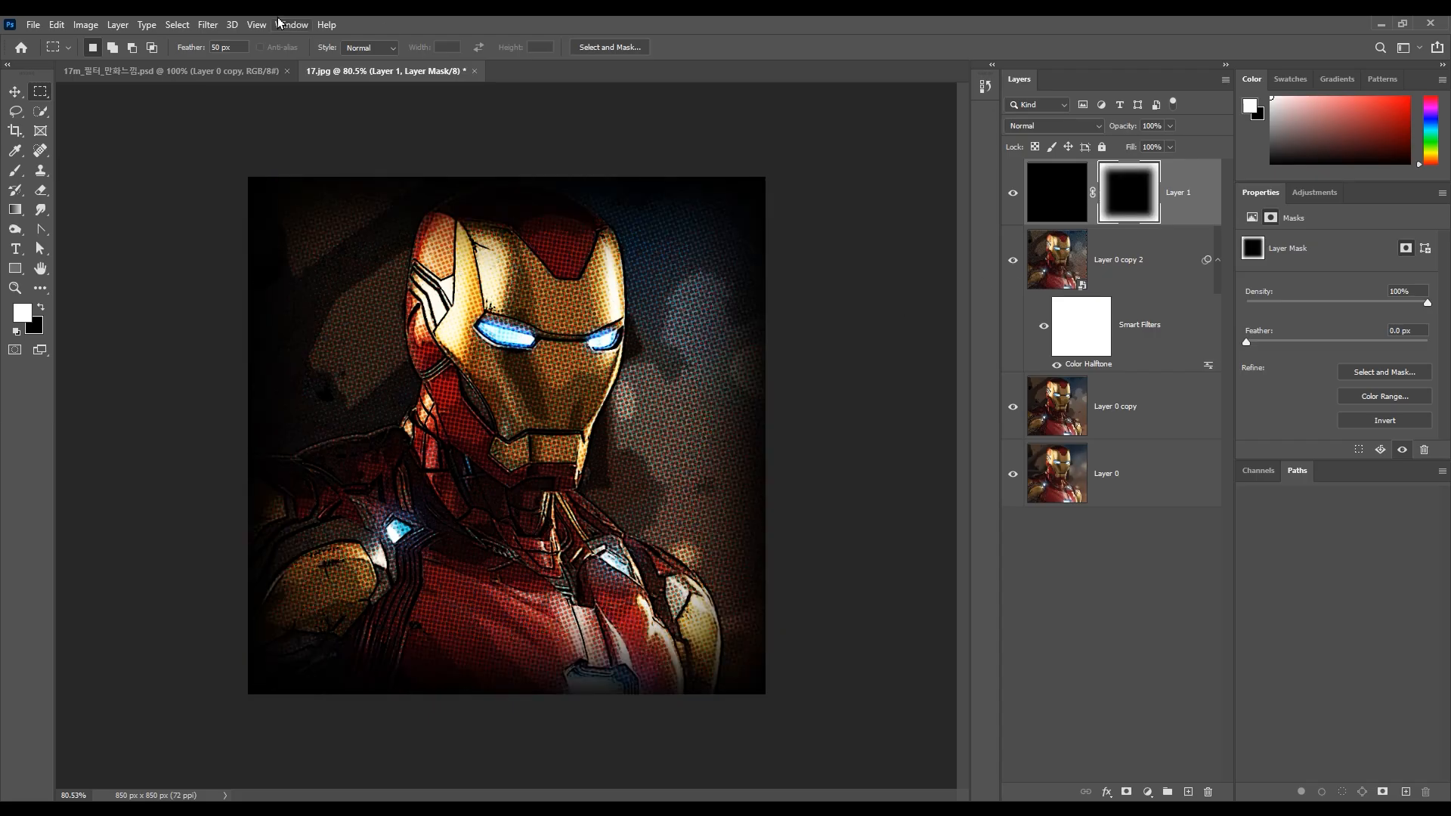
Step: Apply Color Halftone to Layer 1's mask with a smaller maximum radius and compare the dotted border with the finished example document
click(207, 24)
mouse_move(302, 257)
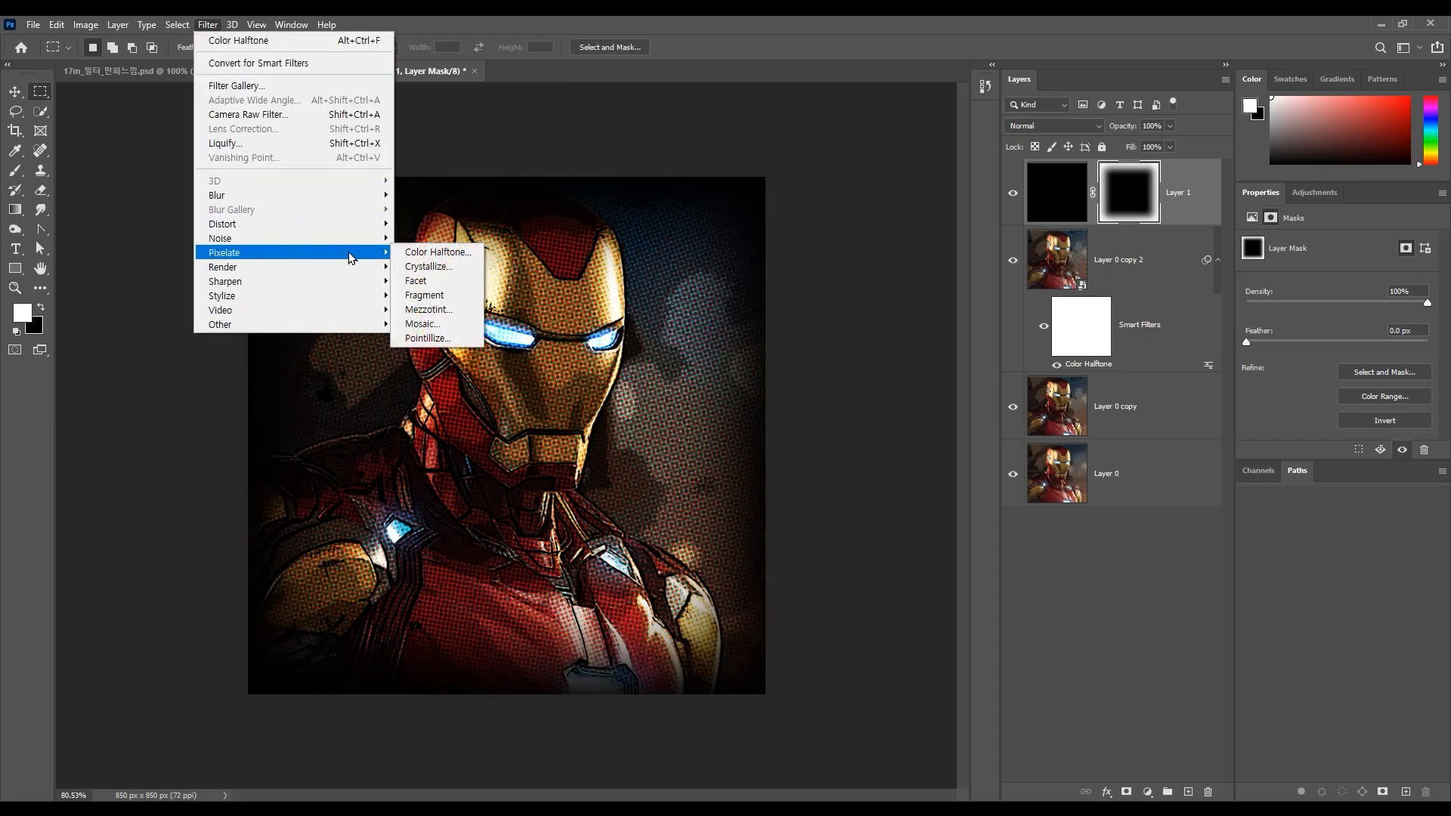
click(422, 253)
text(19)
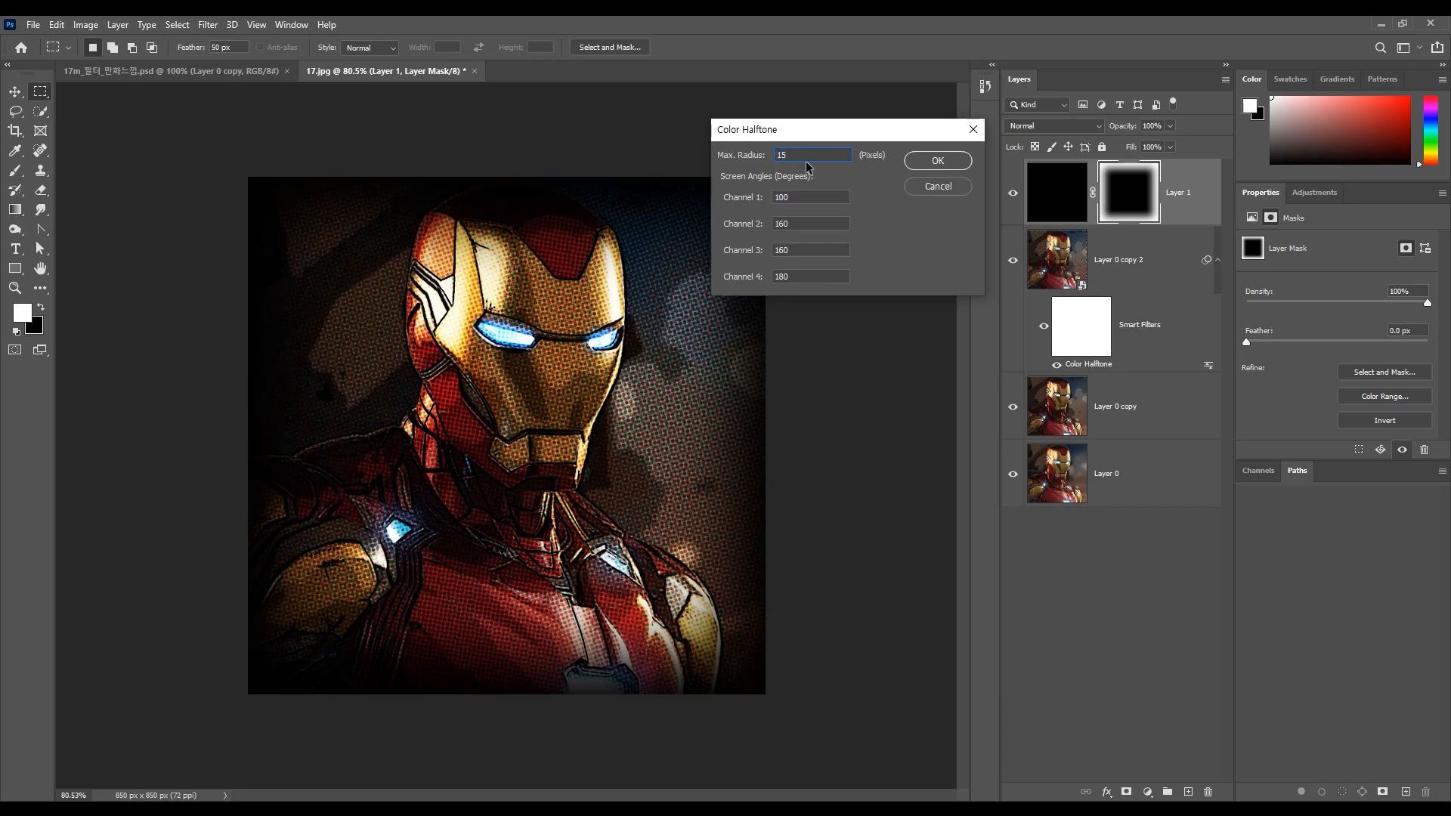
click(916, 162)
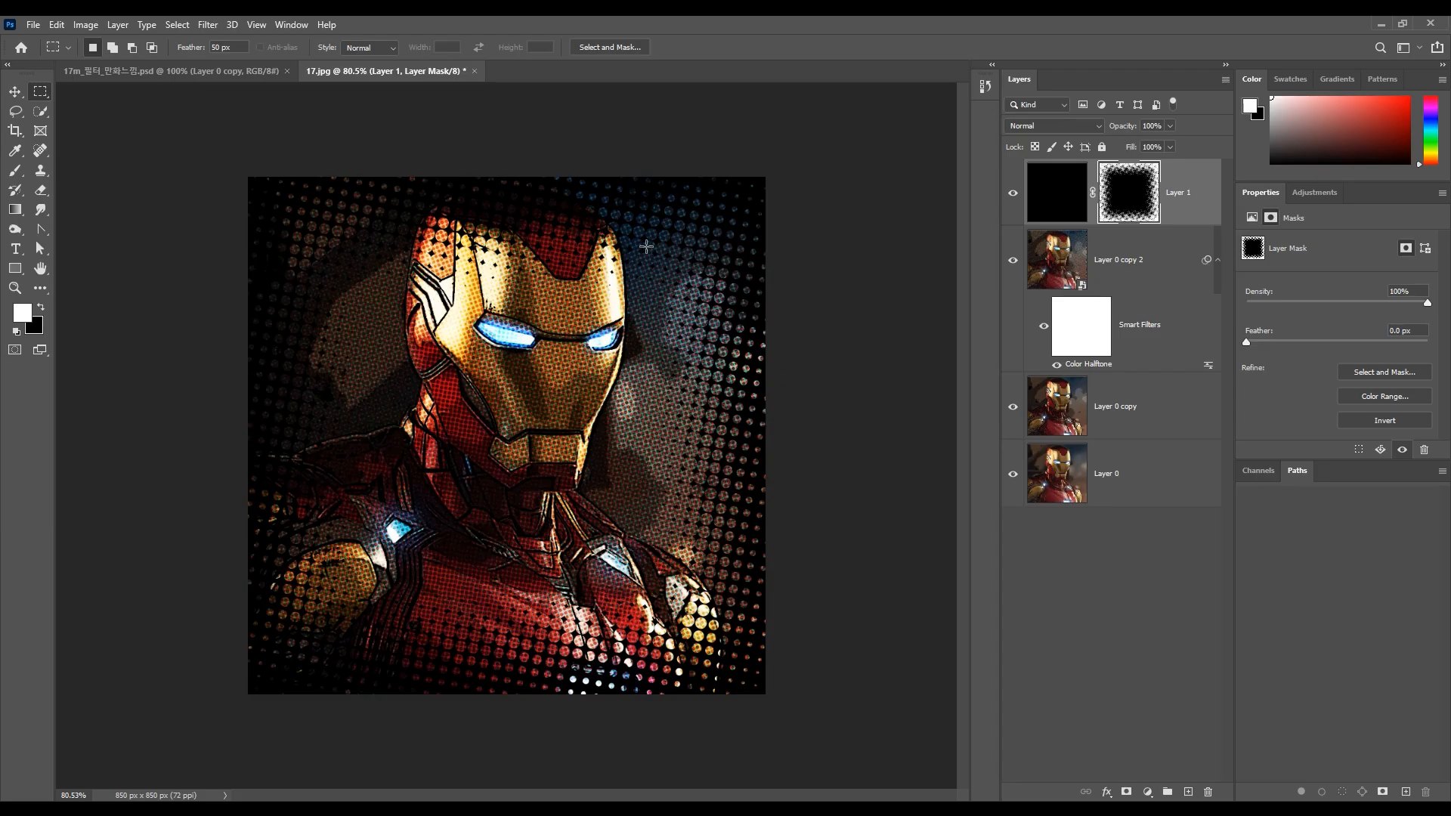
click(174, 70)
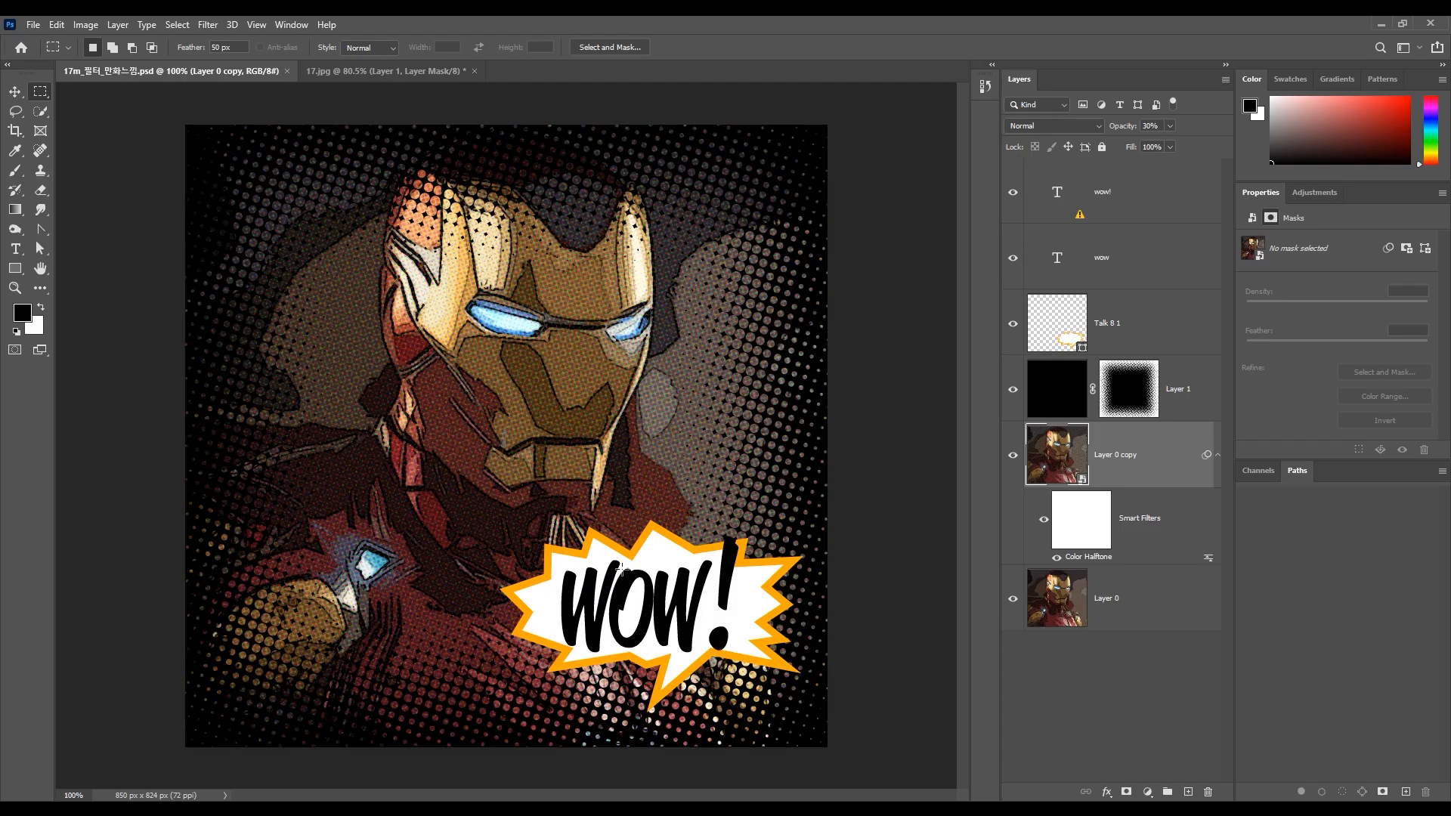
key(ctrl+Tab)
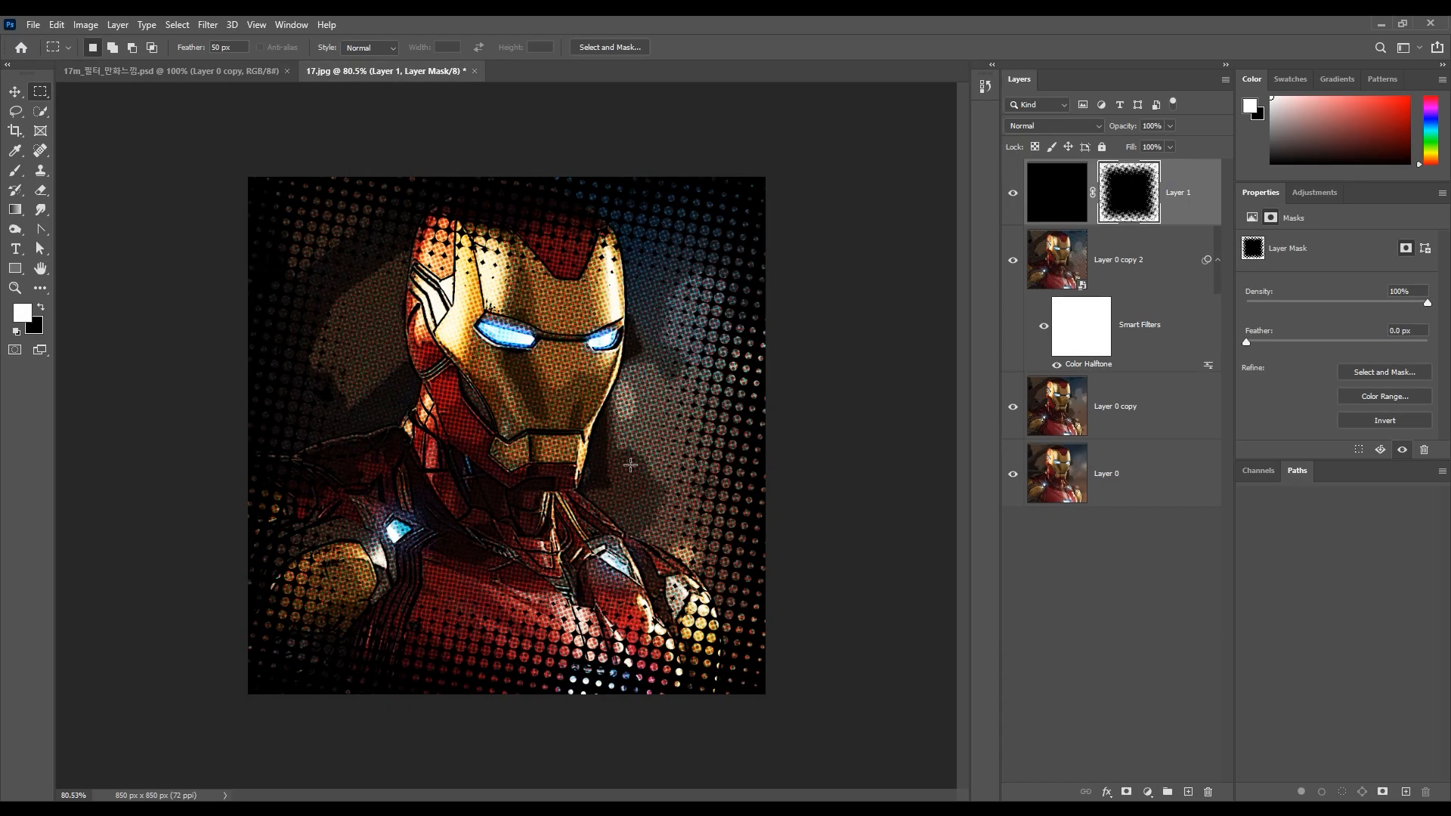
Step: Activate the Custom Shape tool and open its shape picker
click(16, 269)
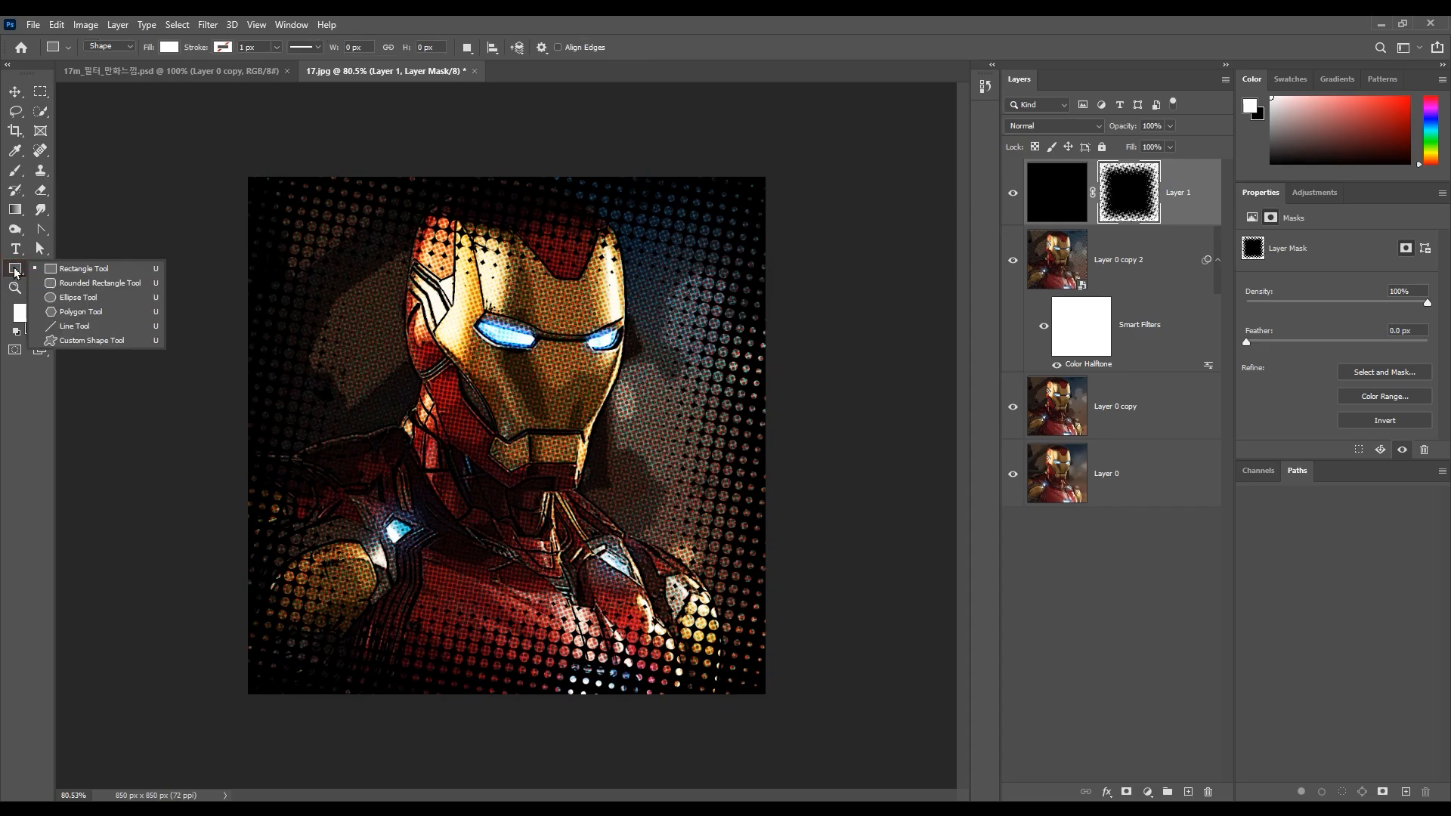
click(73, 342)
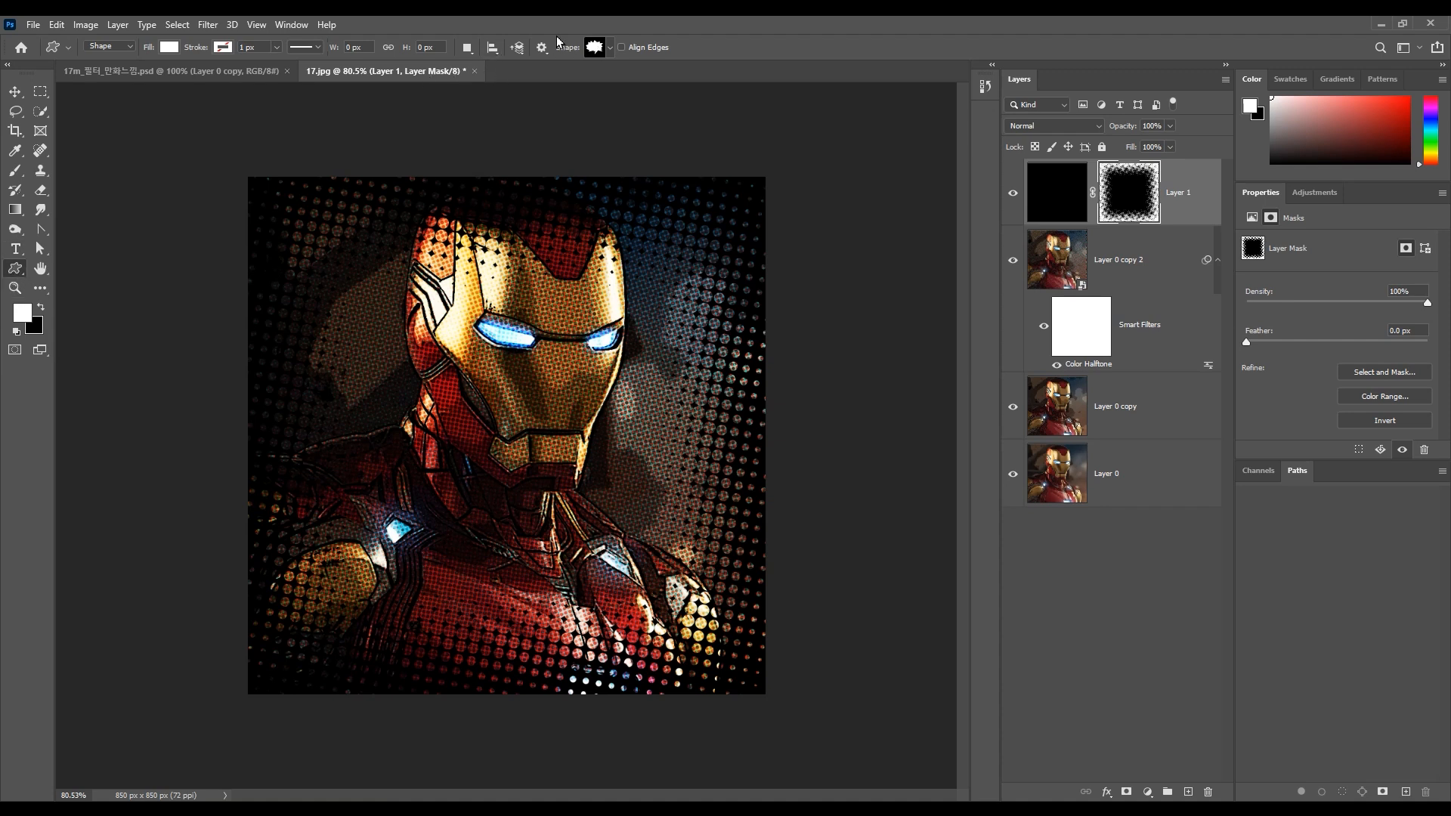
click(610, 49)
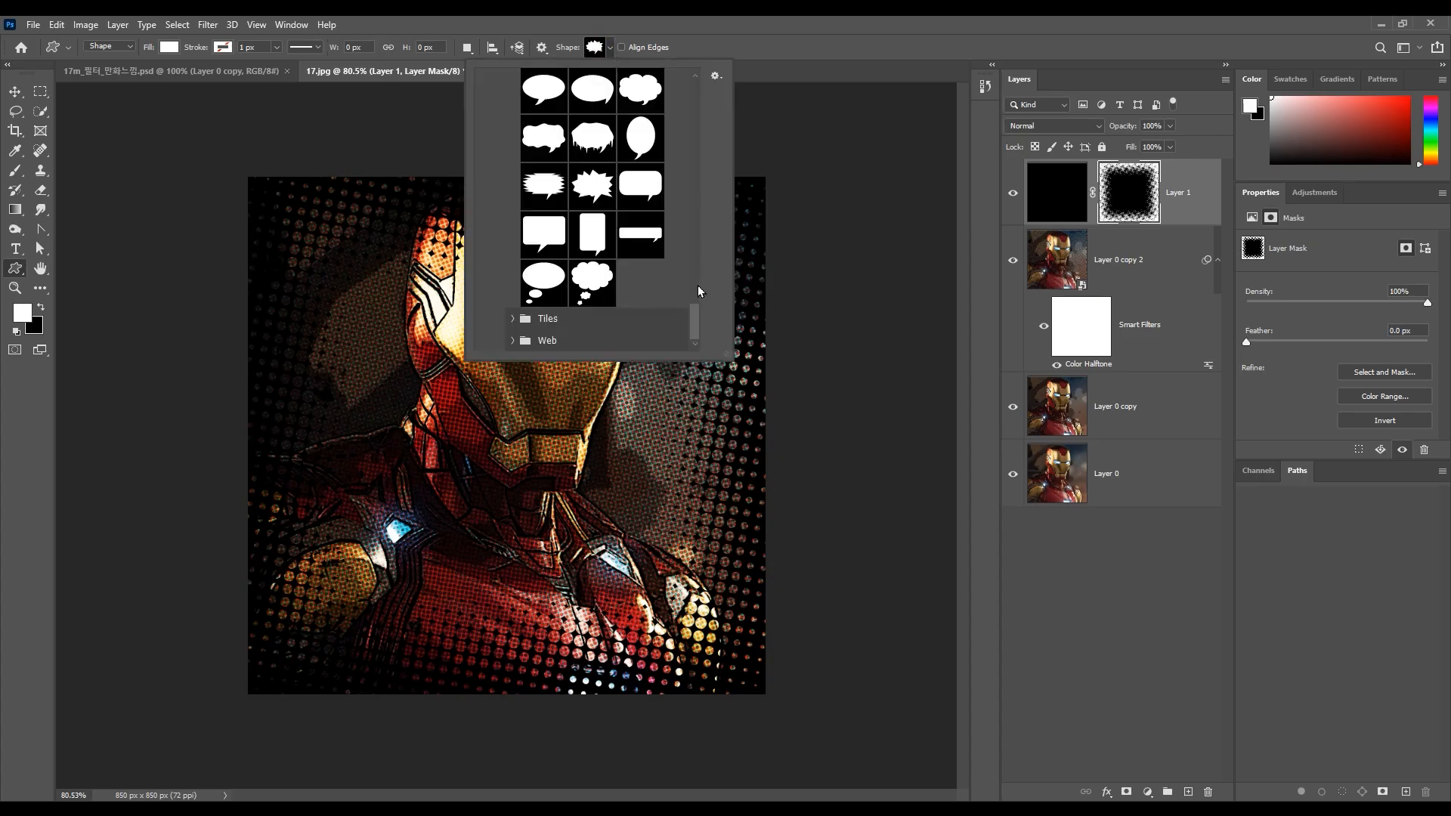
mouse_move(694, 312)
mouse_down()
mouse_move(691, 256)
mouse_move(692, 301)
mouse_up()
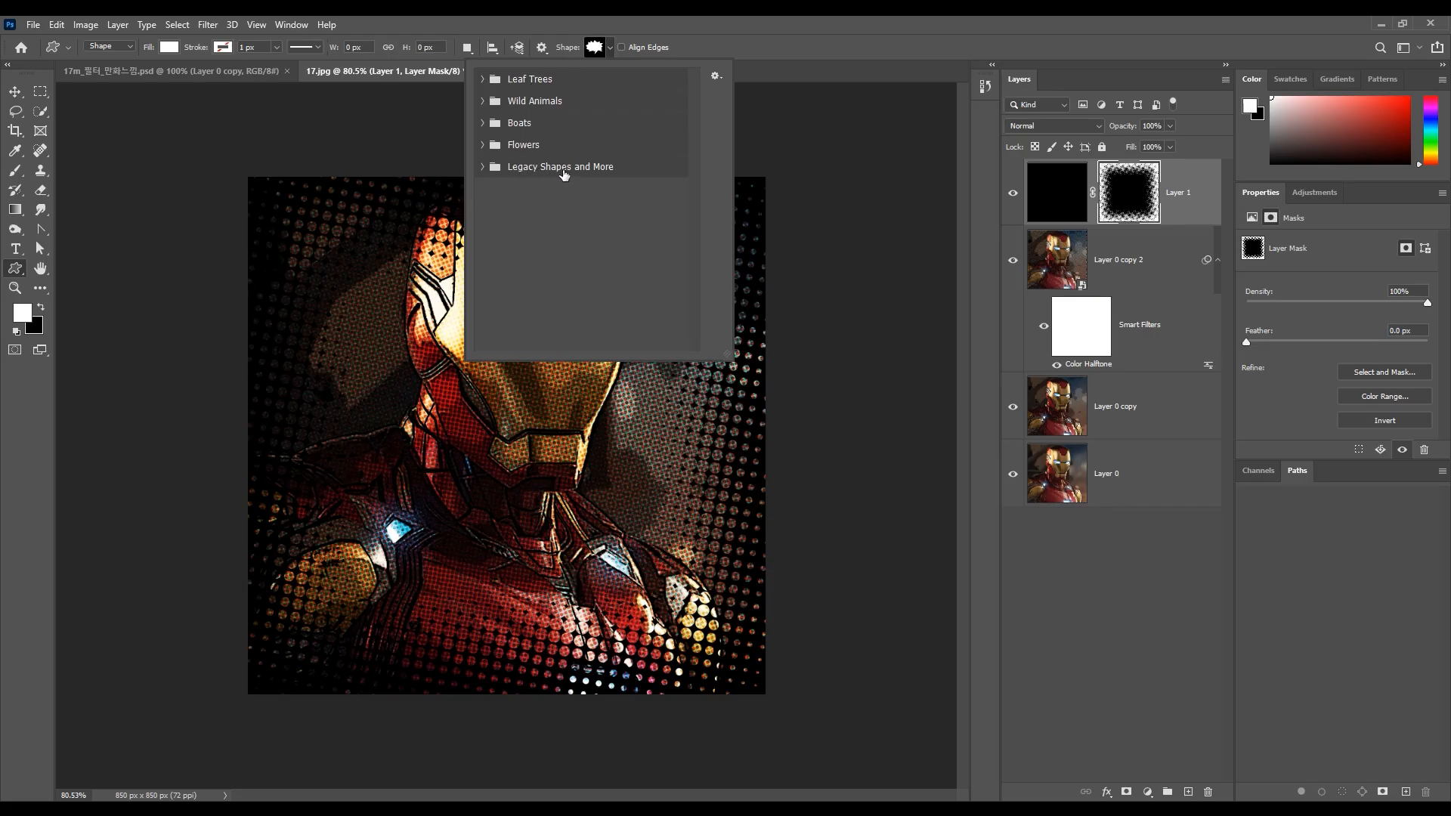
Step: Expand Legacy Shapes and More and its All Legacy Default Shapes, and open the Talk Bubbles group of custom shapes
click(482, 168)
click(499, 189)
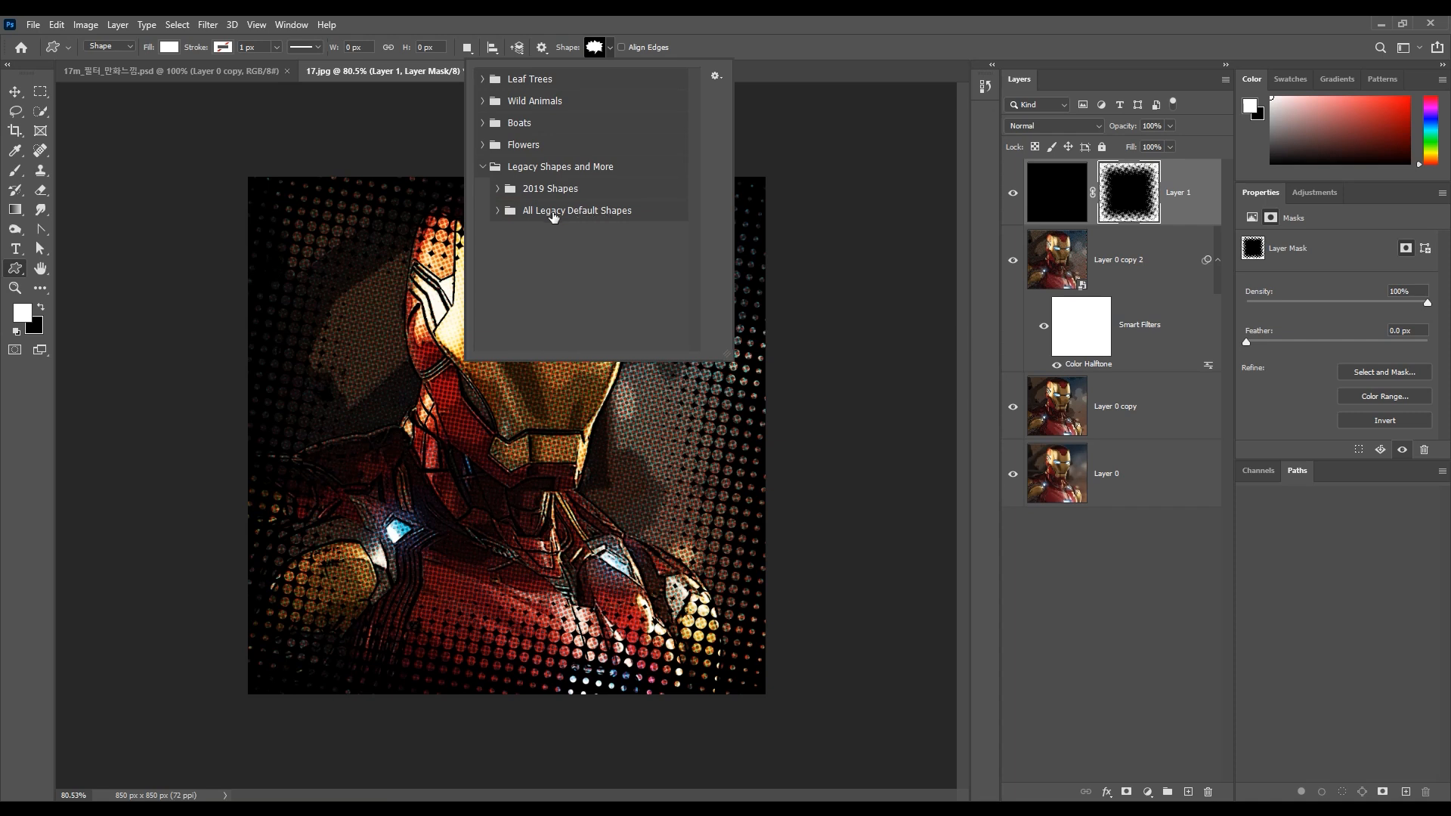
click(497, 211)
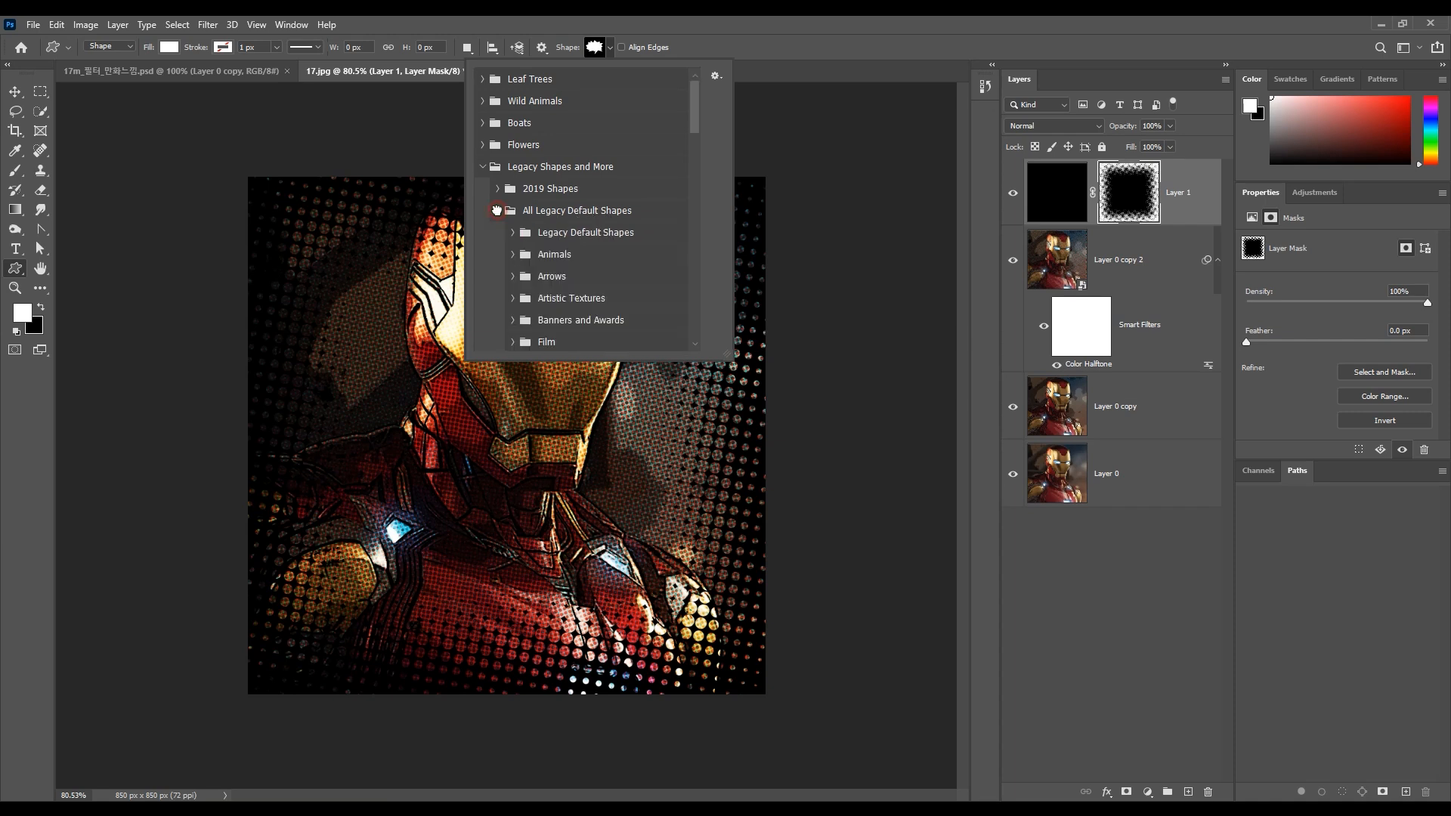
scroll(562, 218, down, 3)
scroll(562, 218, down, 5)
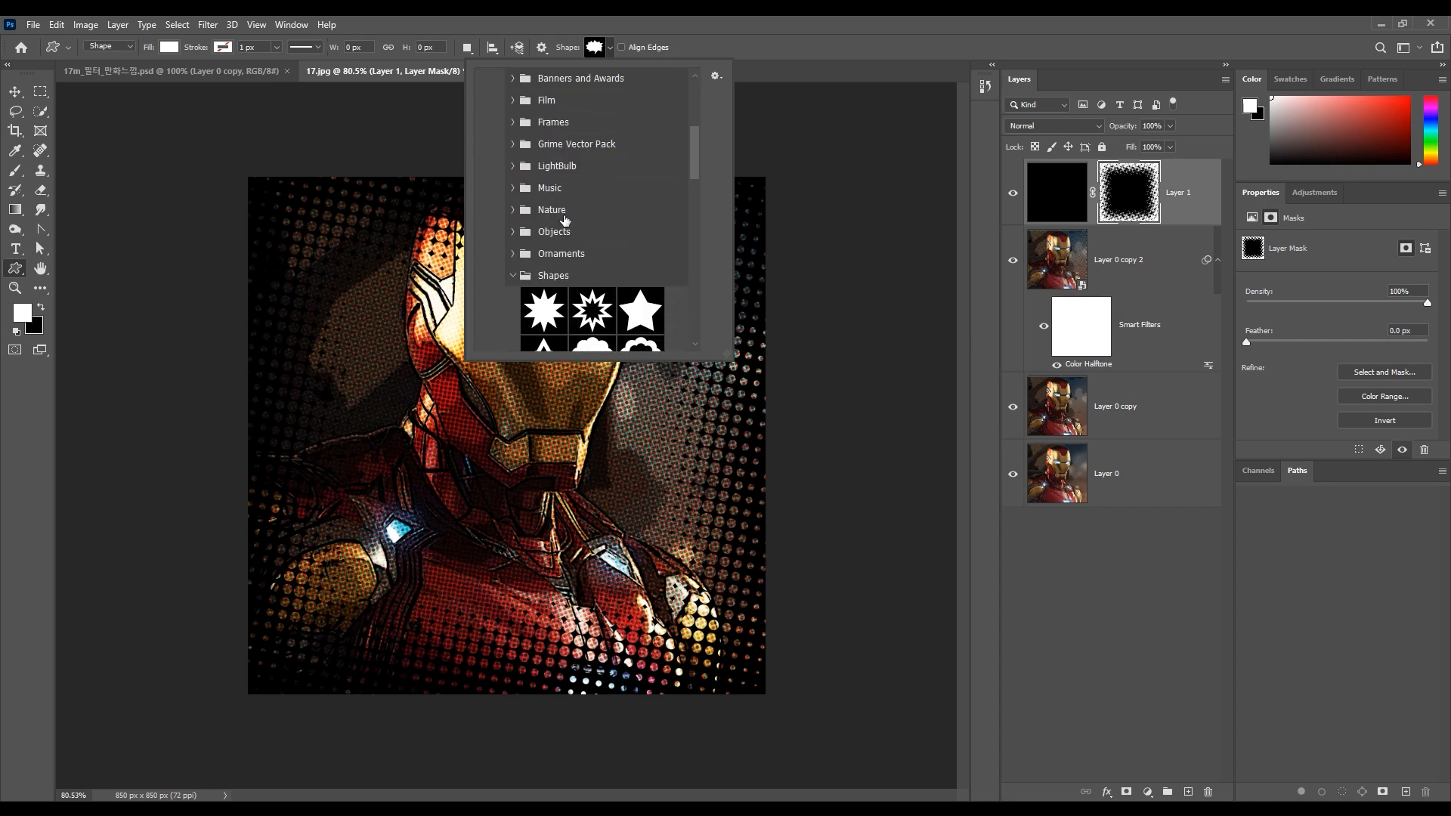
scroll(518, 230, down, 3)
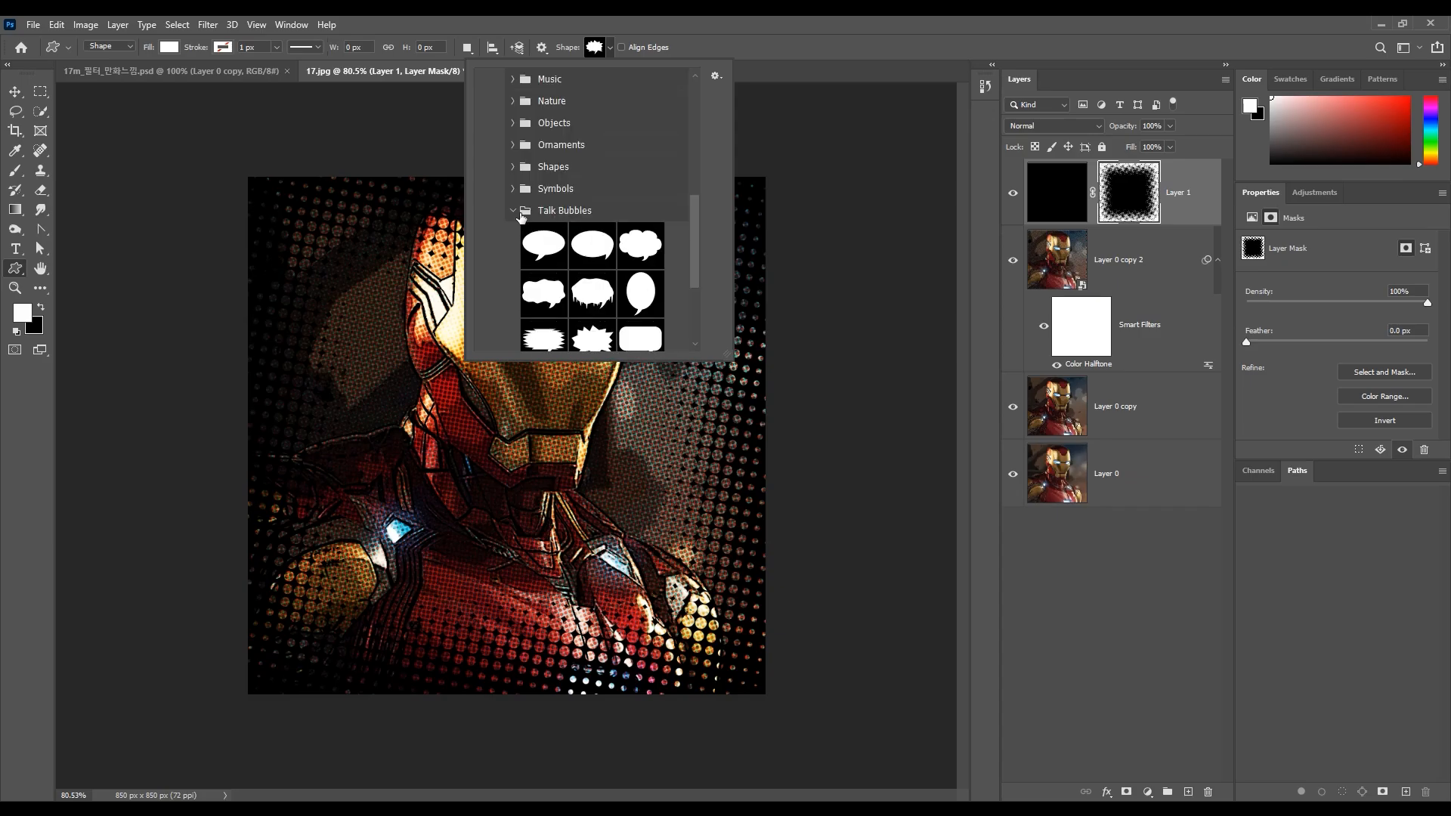
click(513, 212)
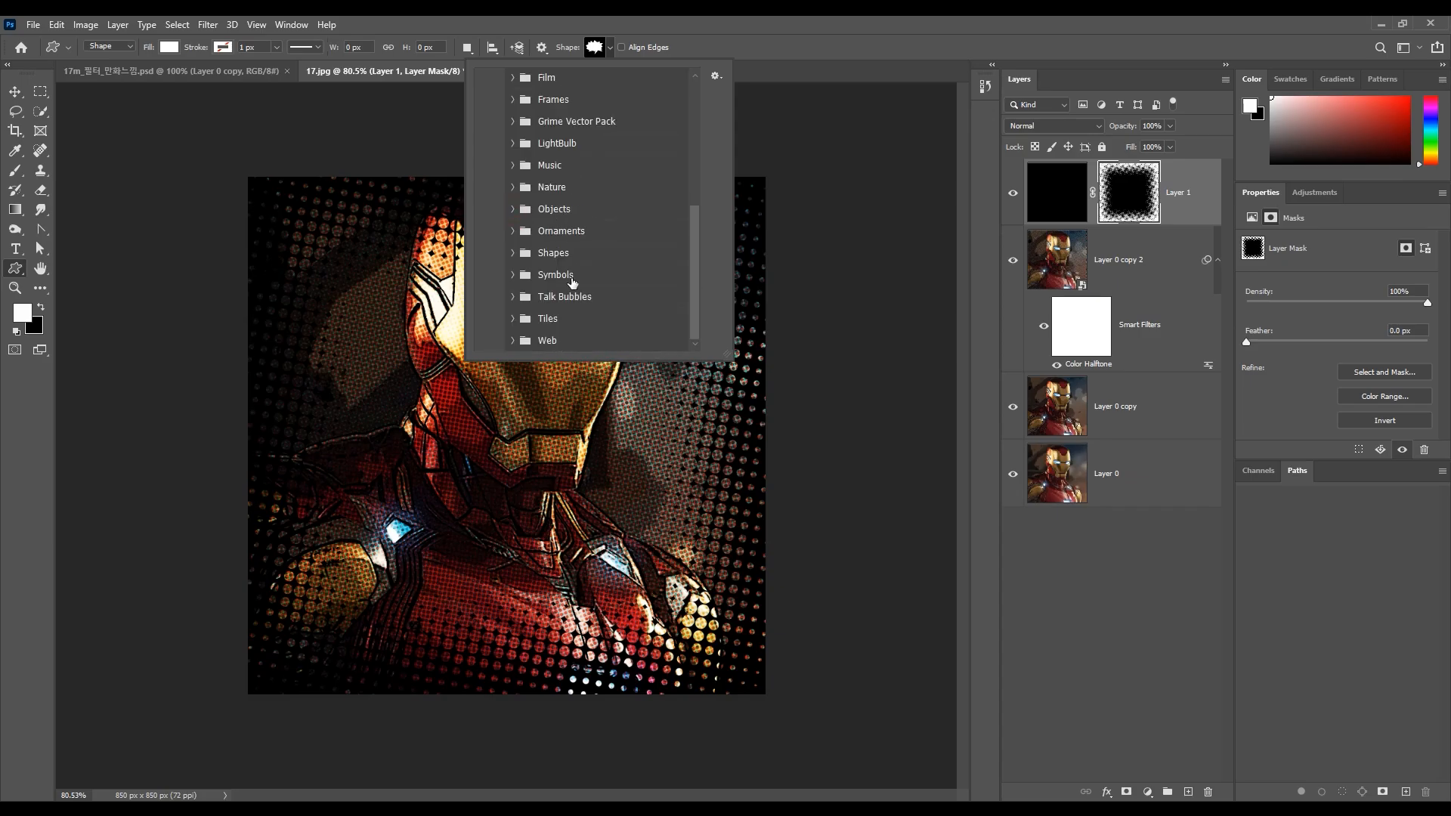
click(513, 299)
scroll(548, 261, down, 1)
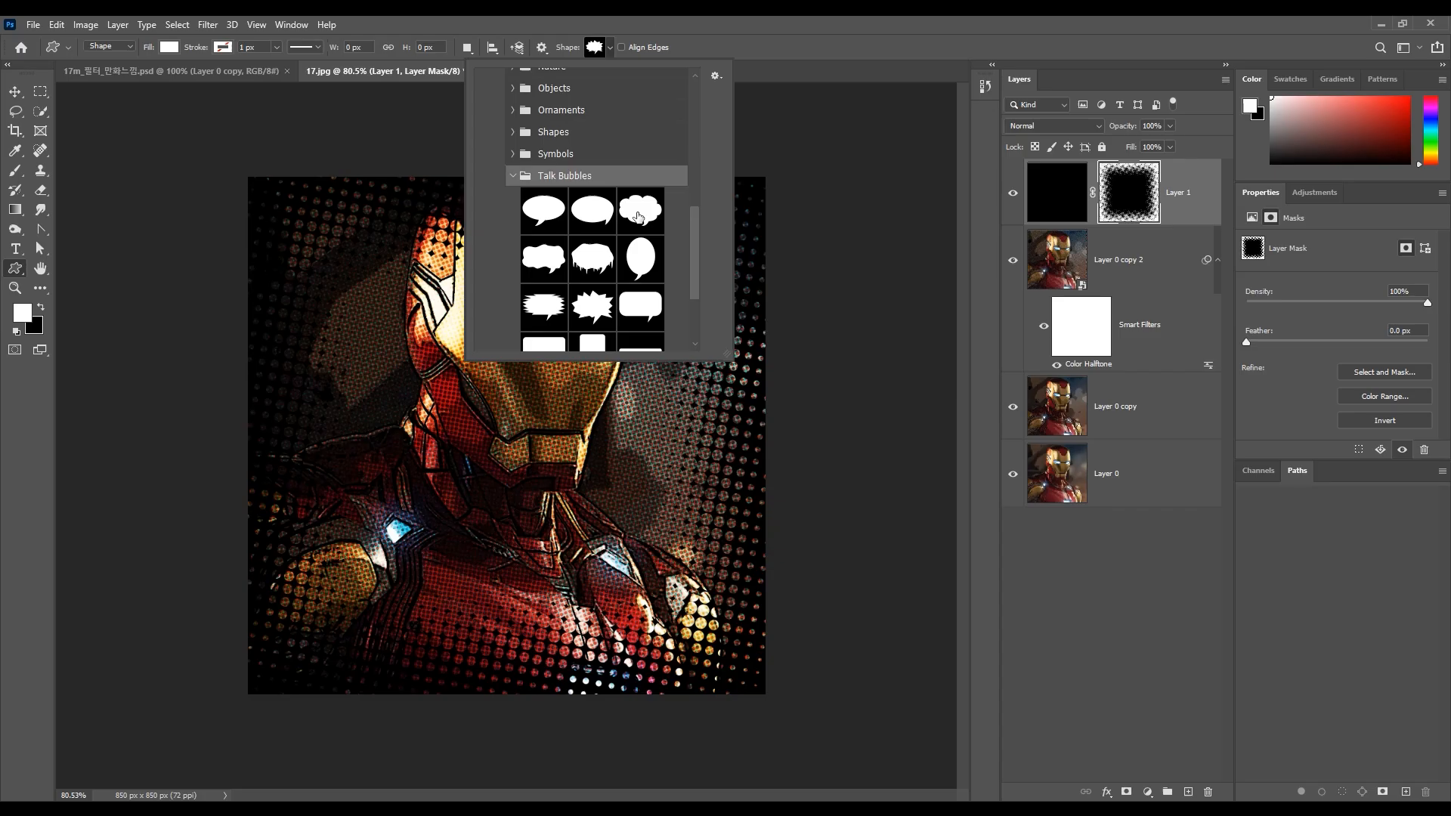
Step: Choose the spiky burst talk bubble and draw it about 401 × 323 px over the lower-right part of the image
scroll(622, 272, down, 2)
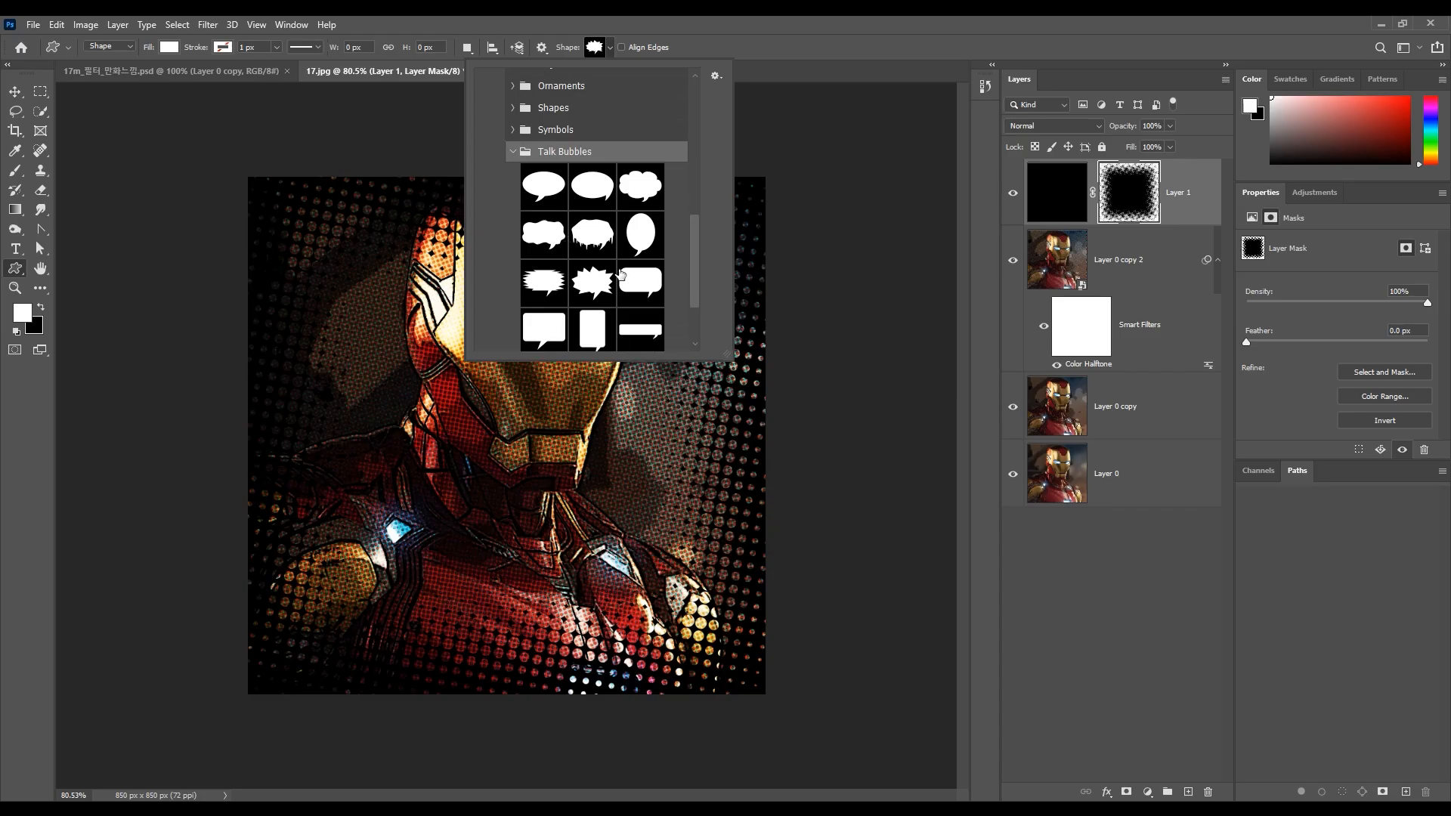
scroll(566, 303, down, 3)
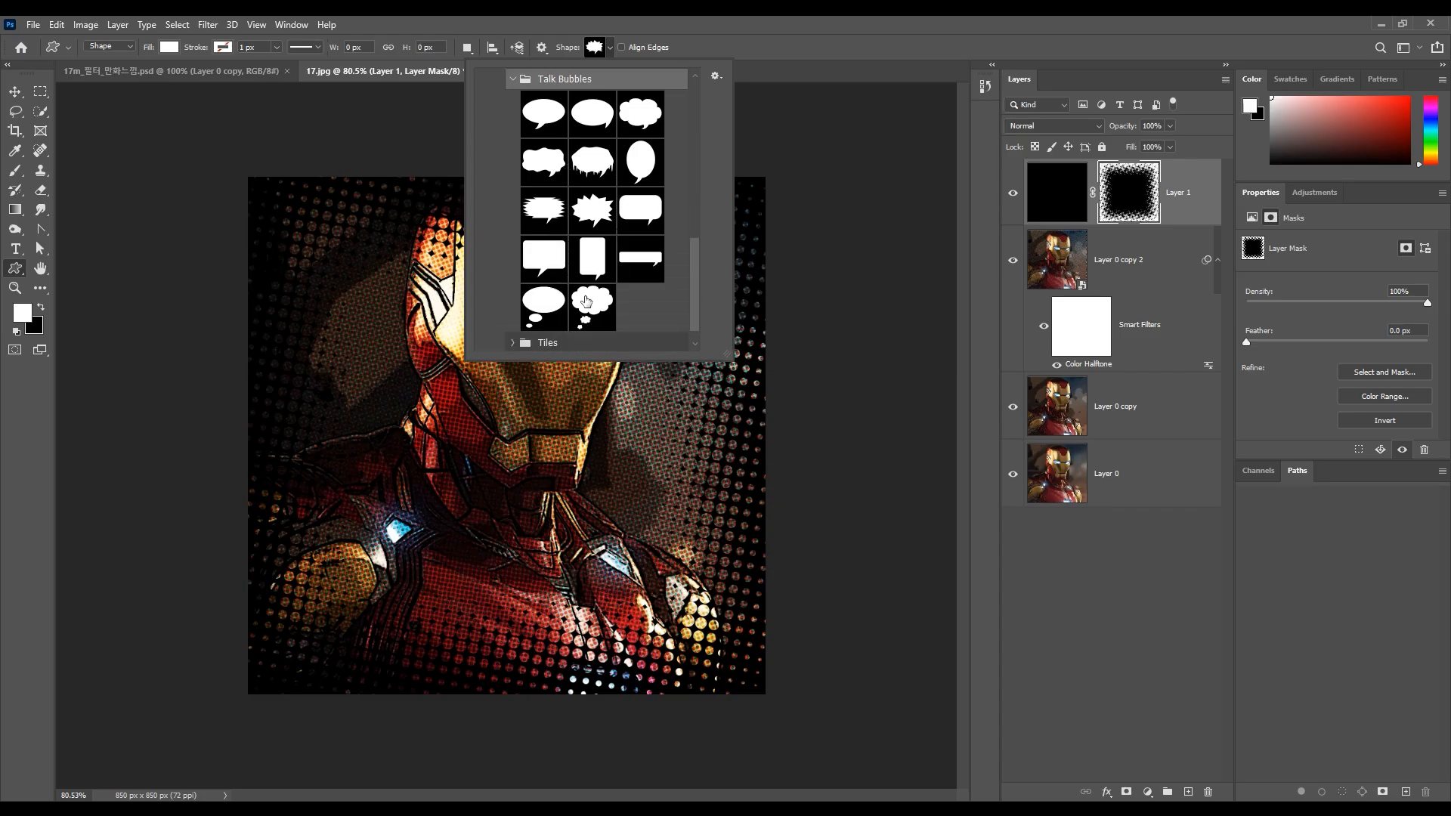
scroll(582, 261, up, 3)
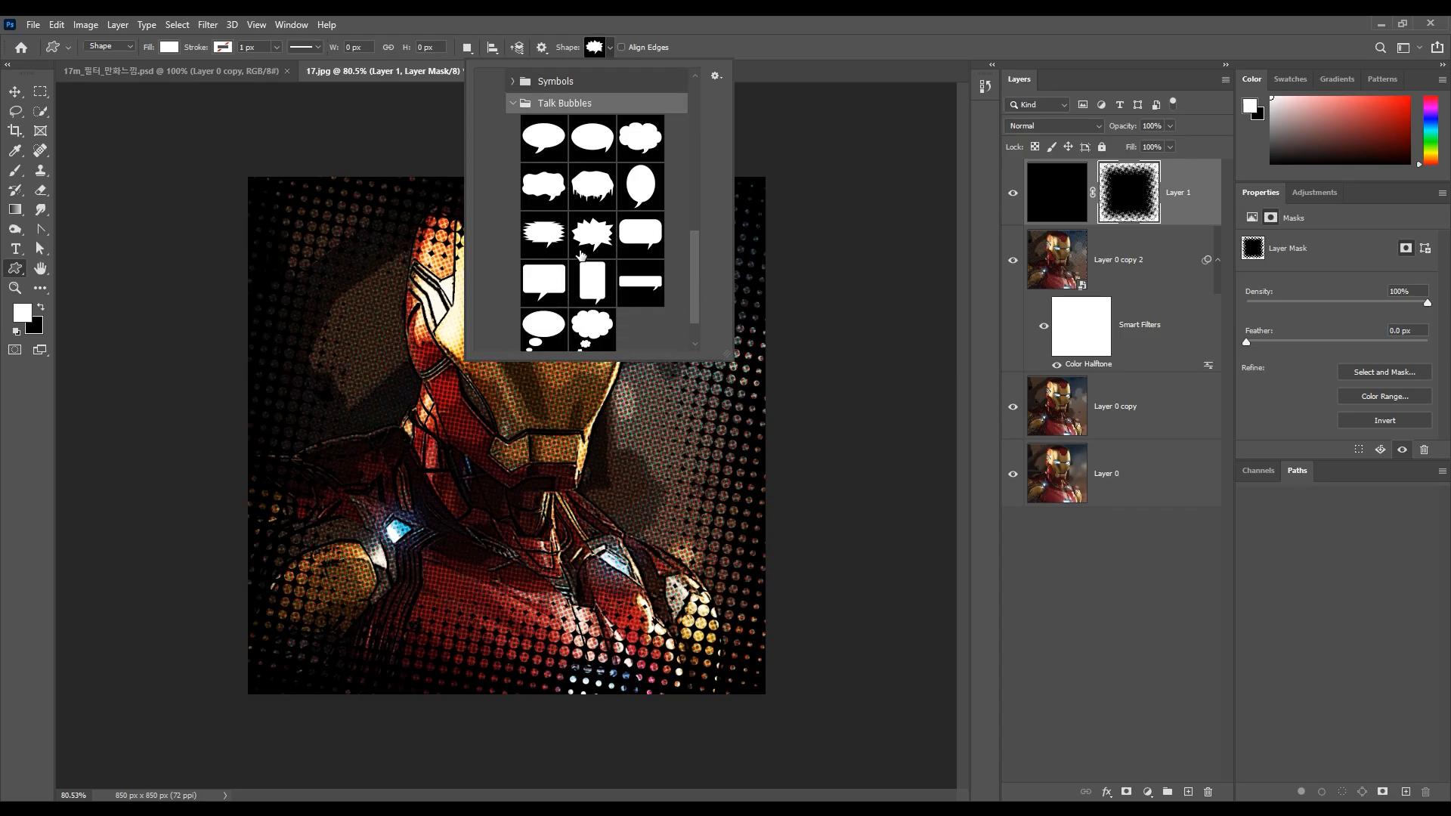
scroll(573, 208, up, 1)
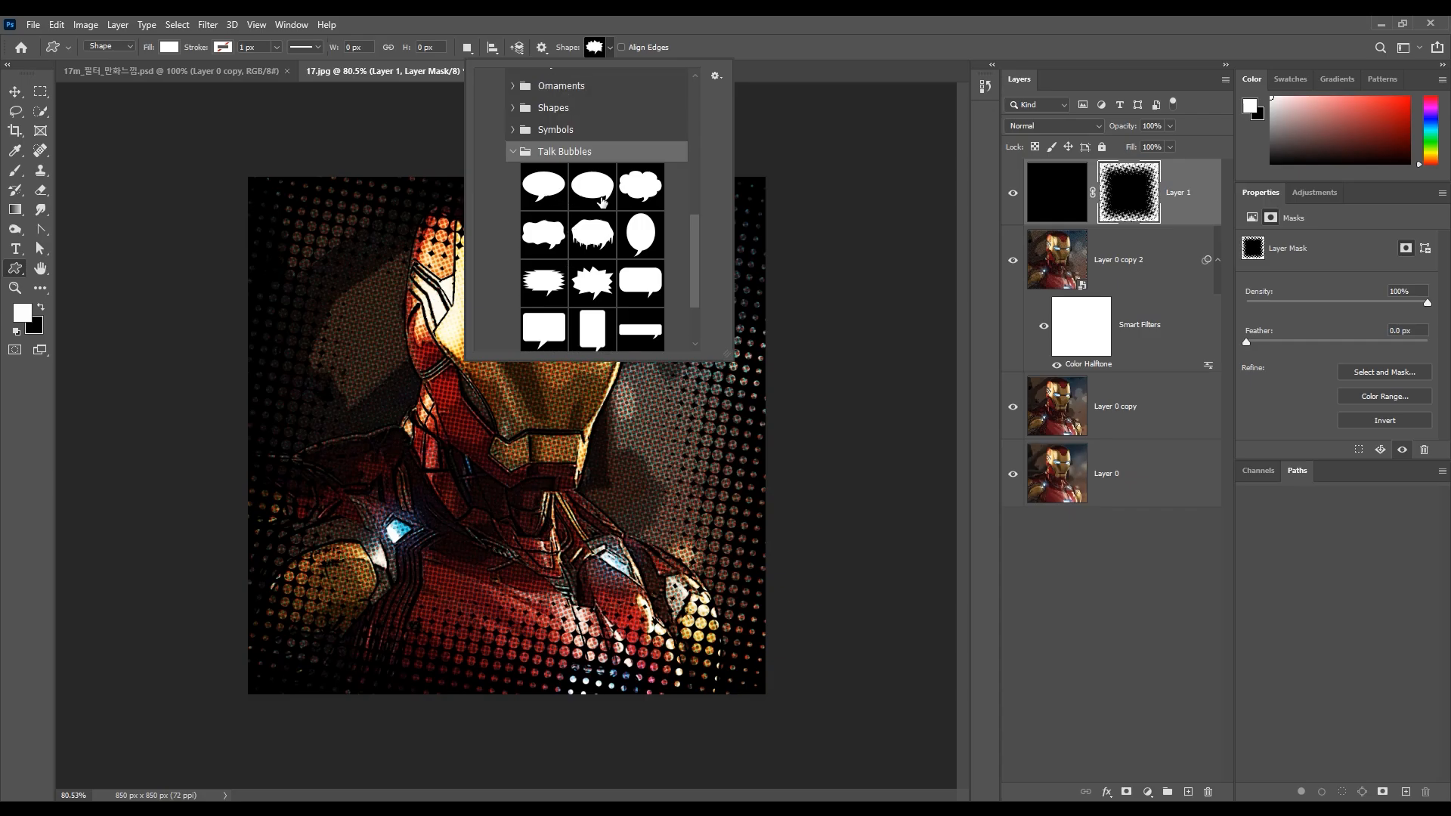
click(592, 288)
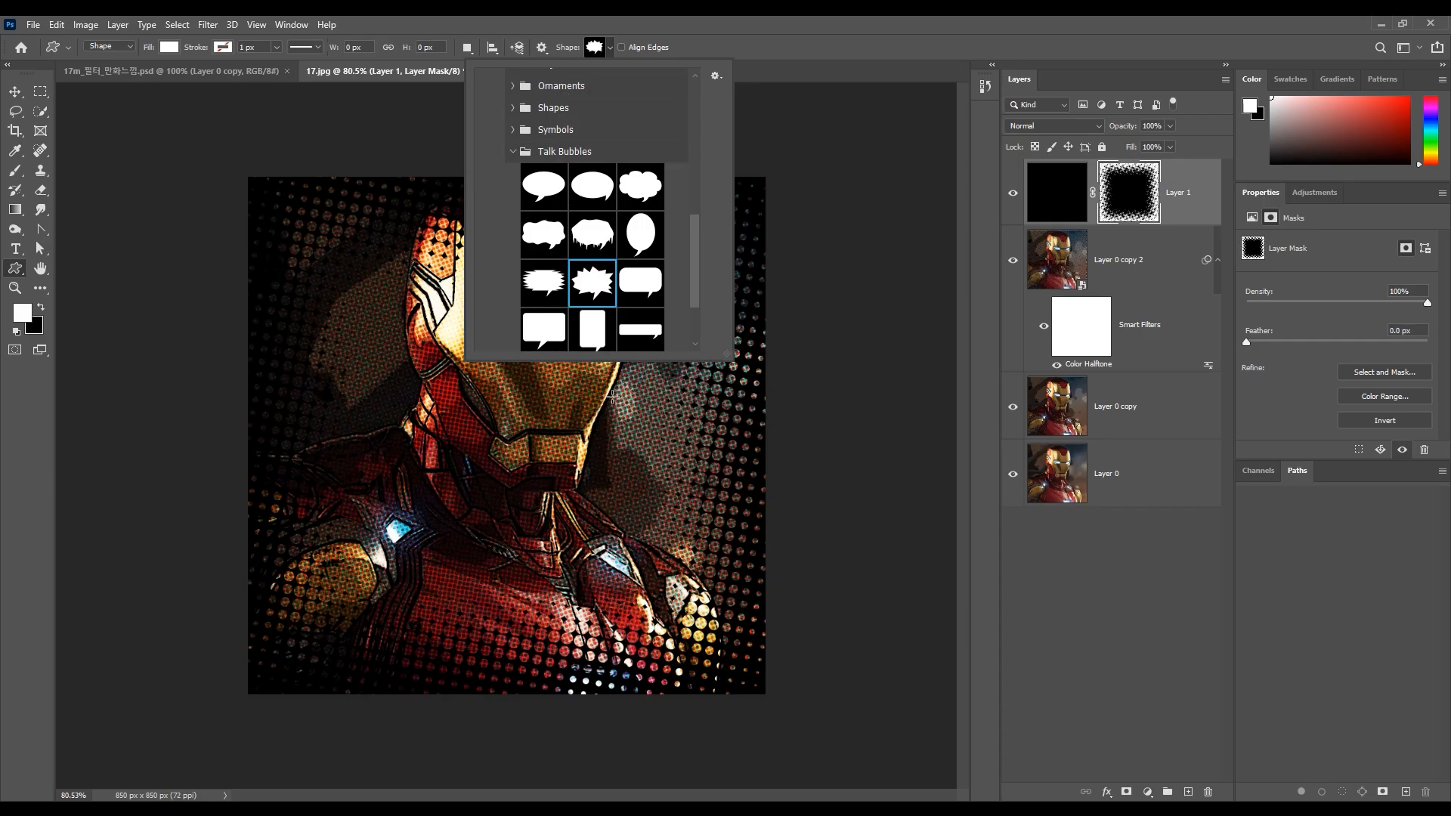
click(508, 446)
drag(507, 446, 752, 644)
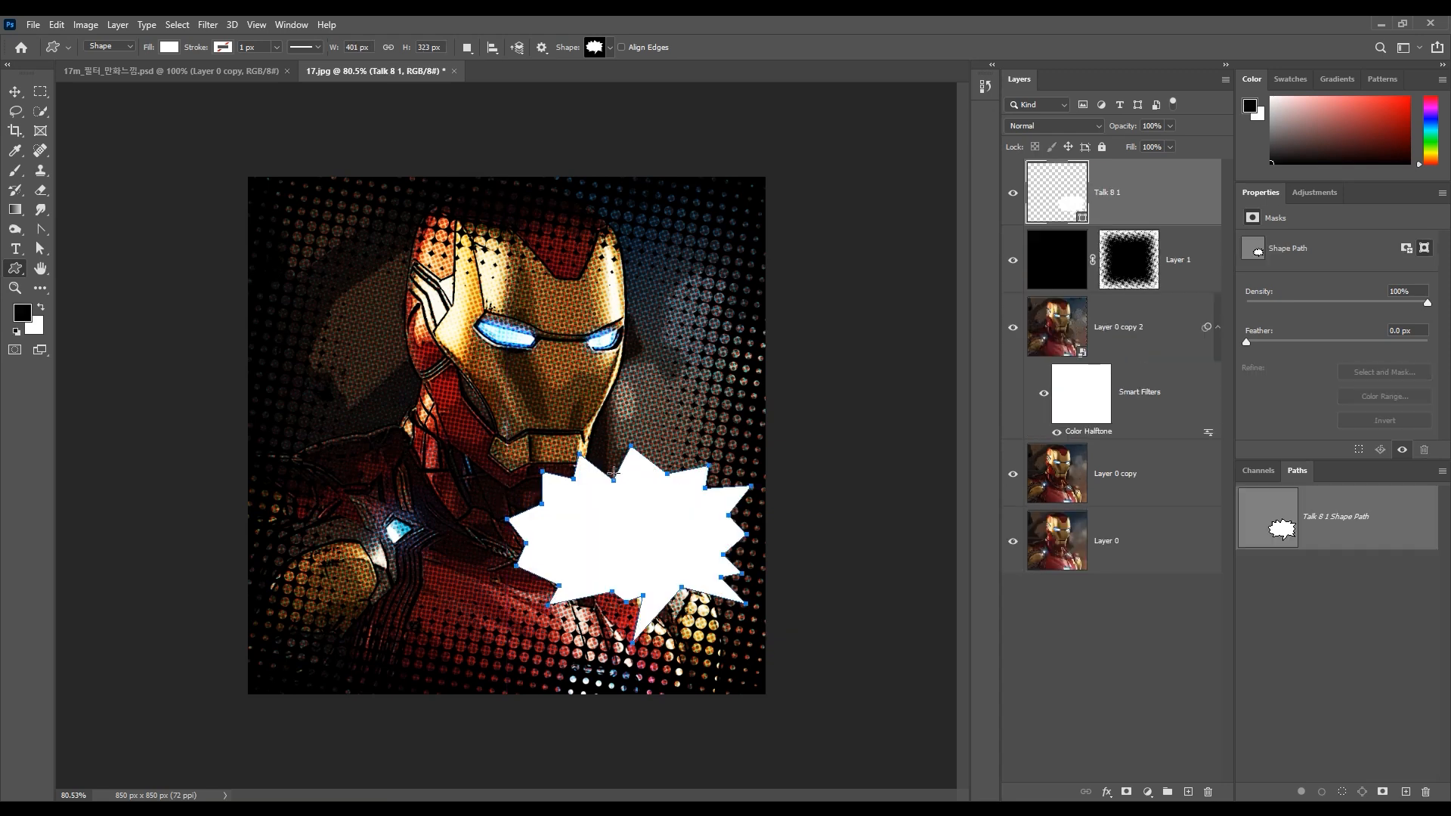
click(609, 48)
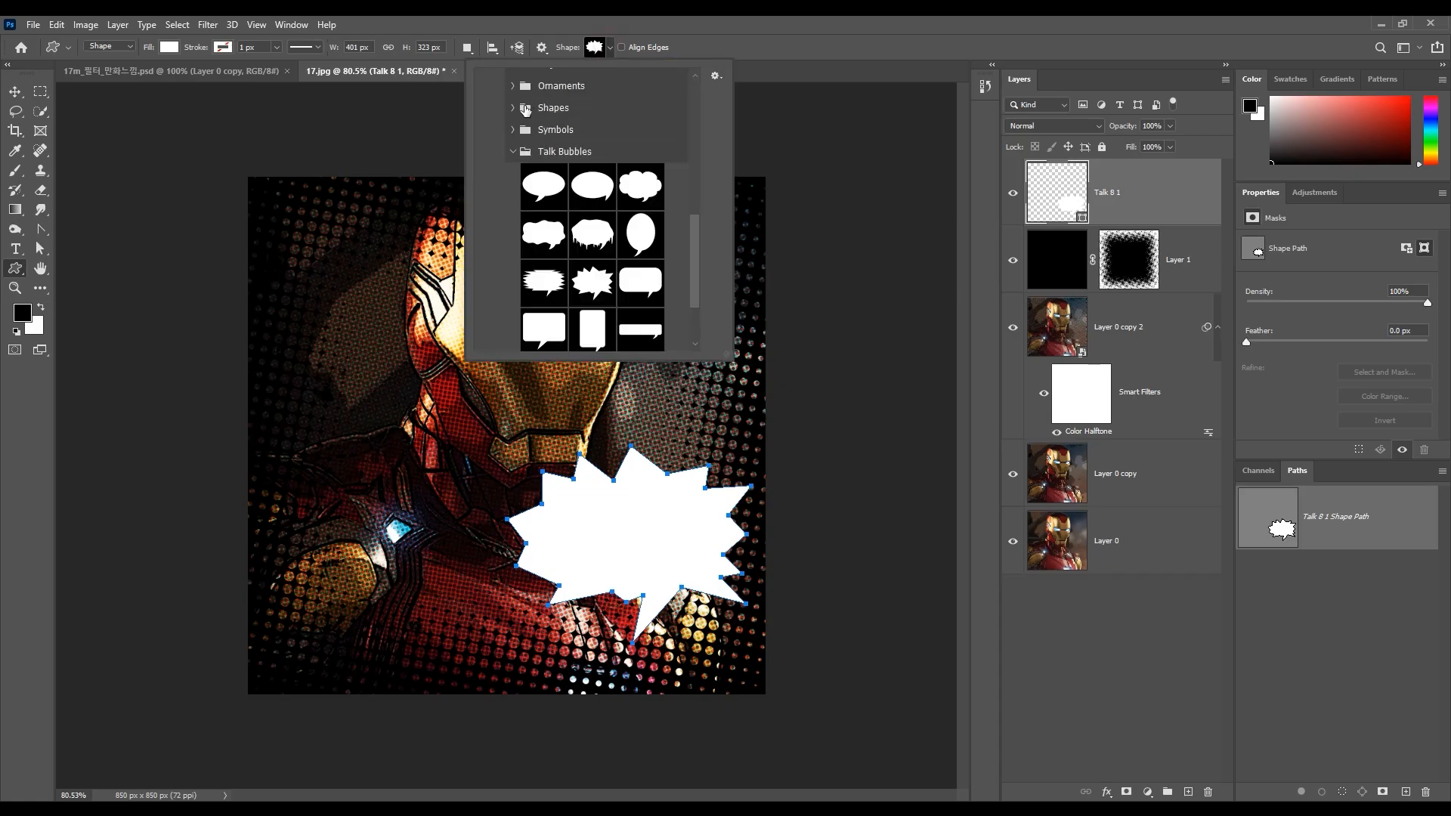
click(660, 27)
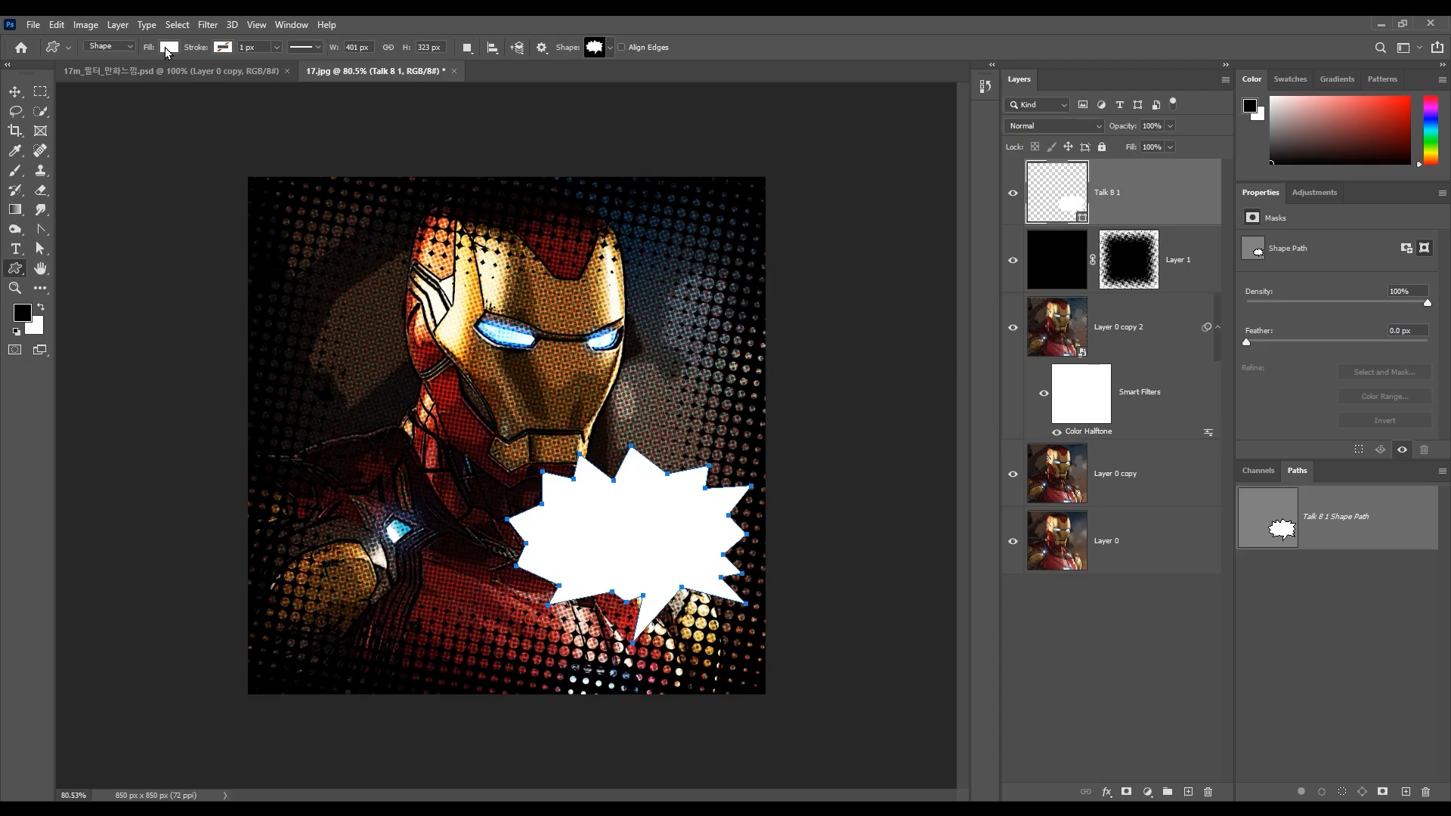
Step: Give the speech bubble an orange stroke with the color ff7e00
click(223, 47)
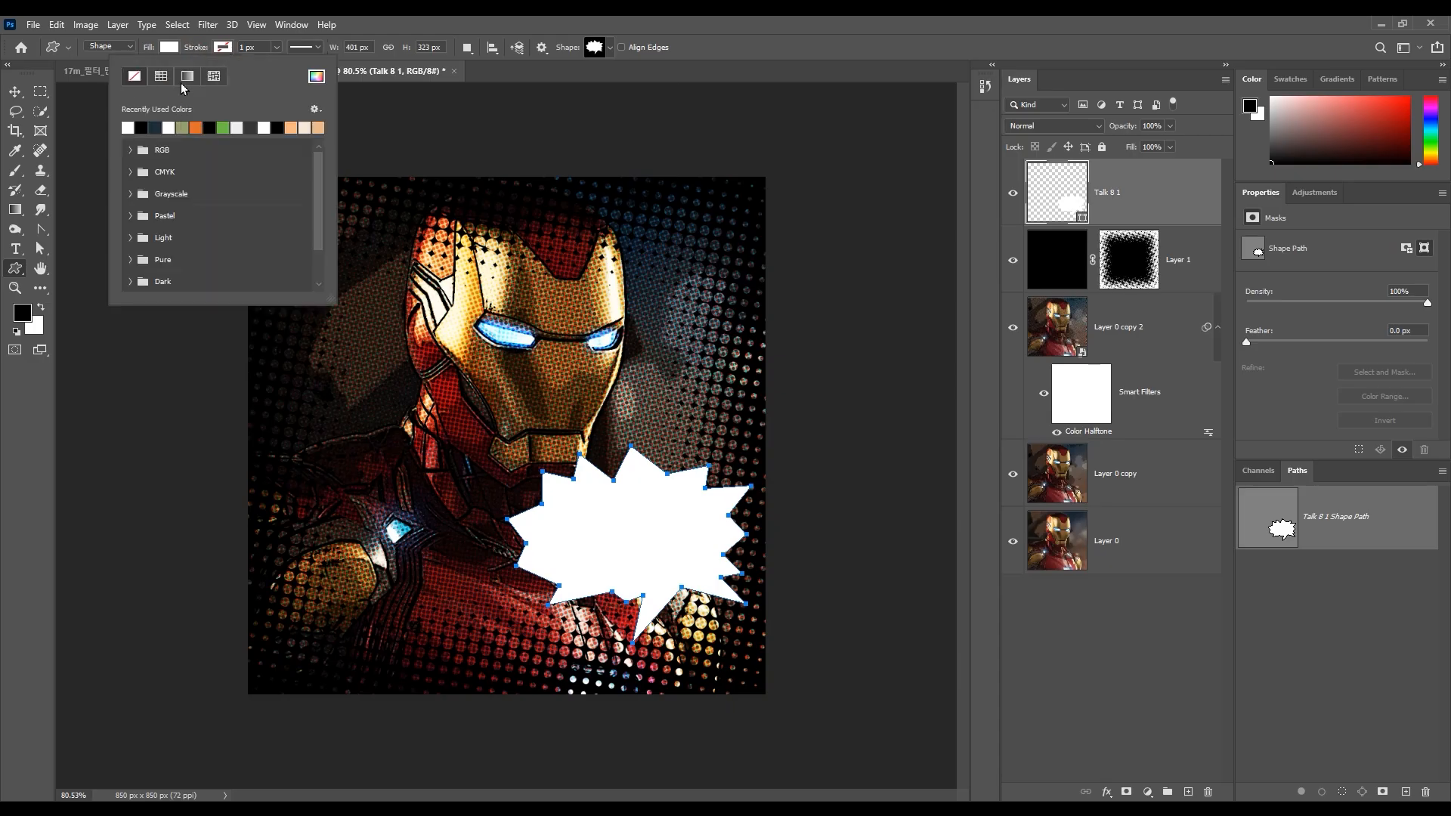
click(316, 75)
drag(361, 380, 445, 312)
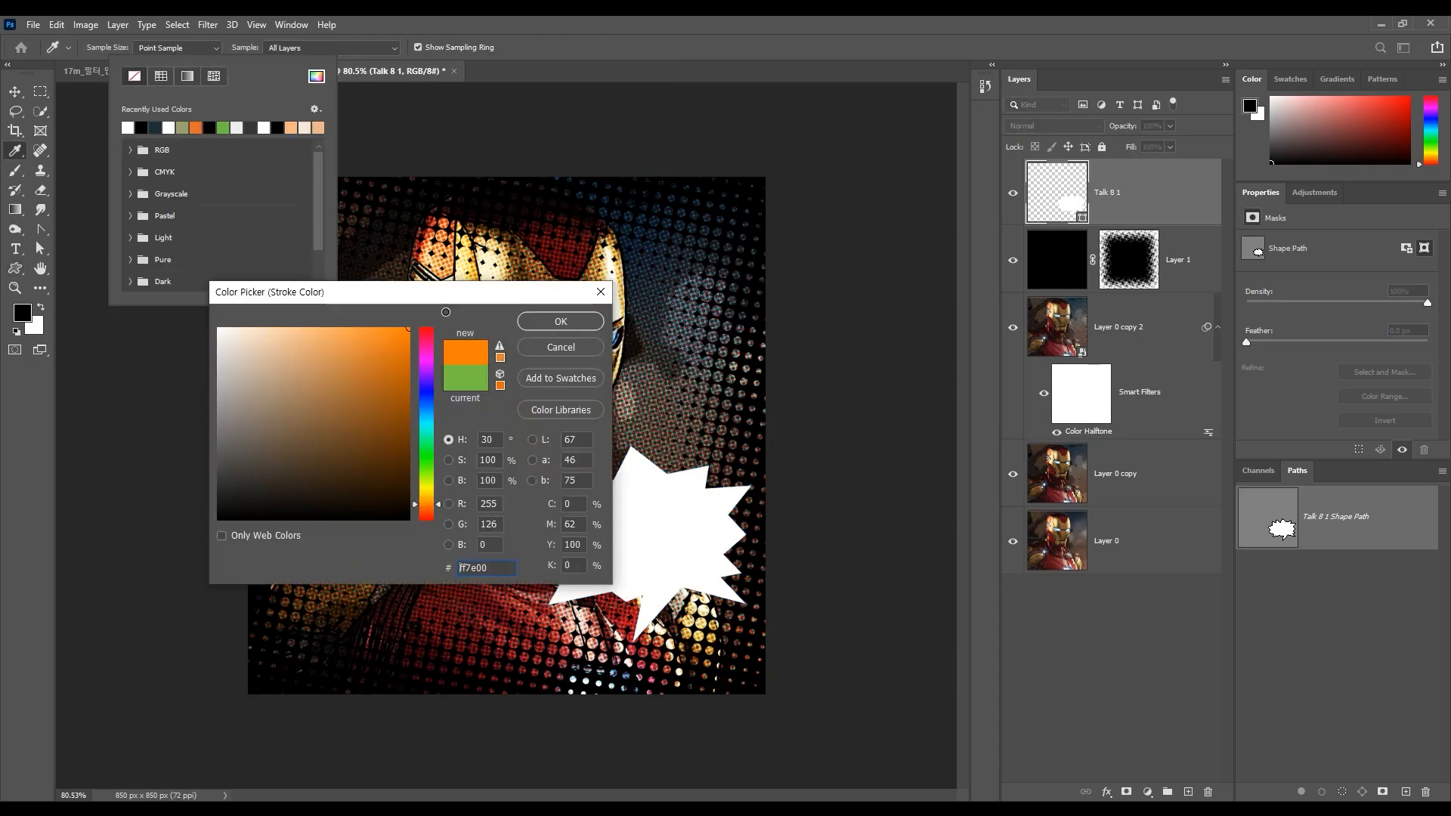
click(561, 323)
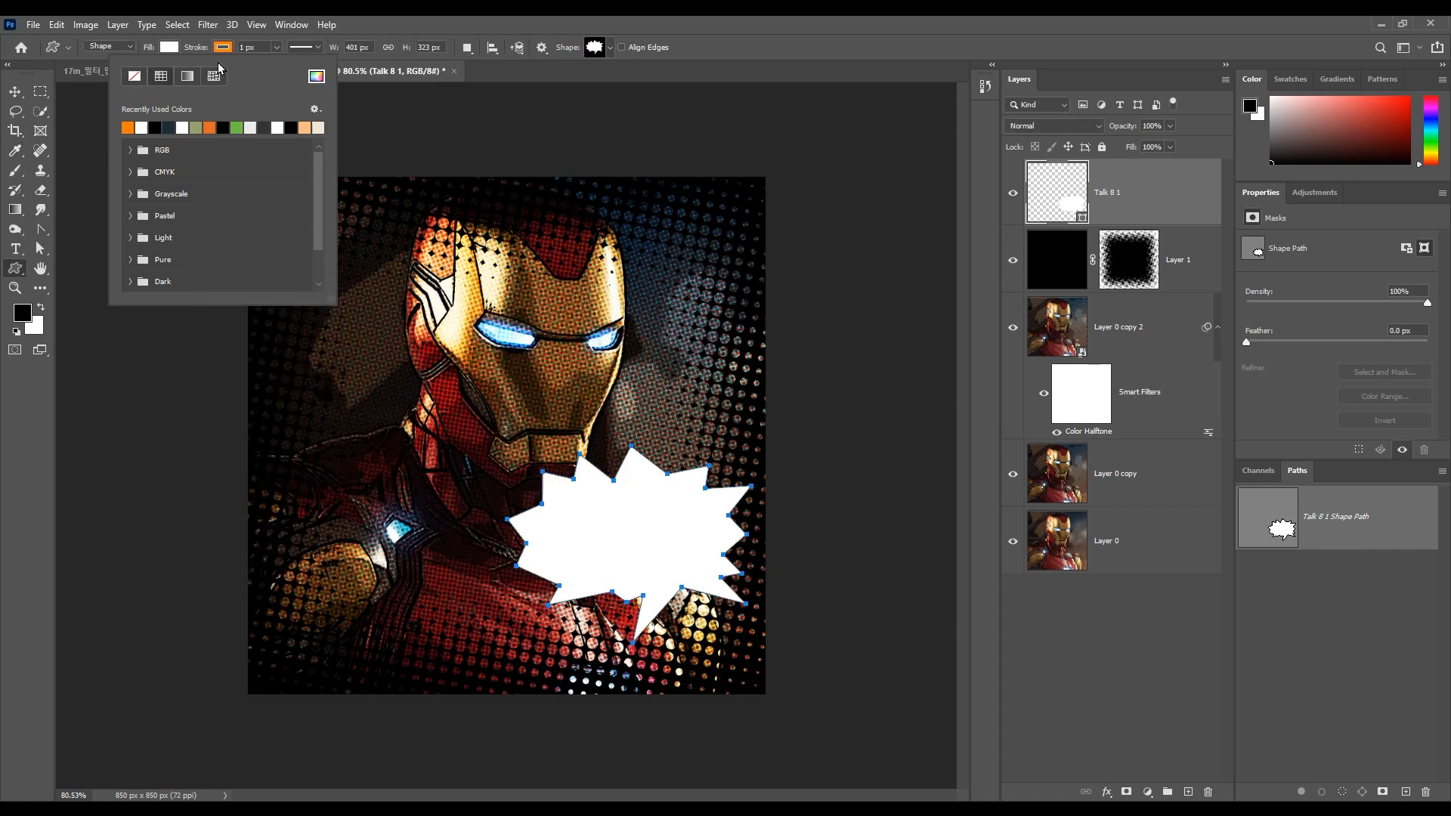
Step: Set the speech bubble's stroke width to 11 px and move the bubble slightly down and to the left
click(257, 47)
text(11)
key(Return)
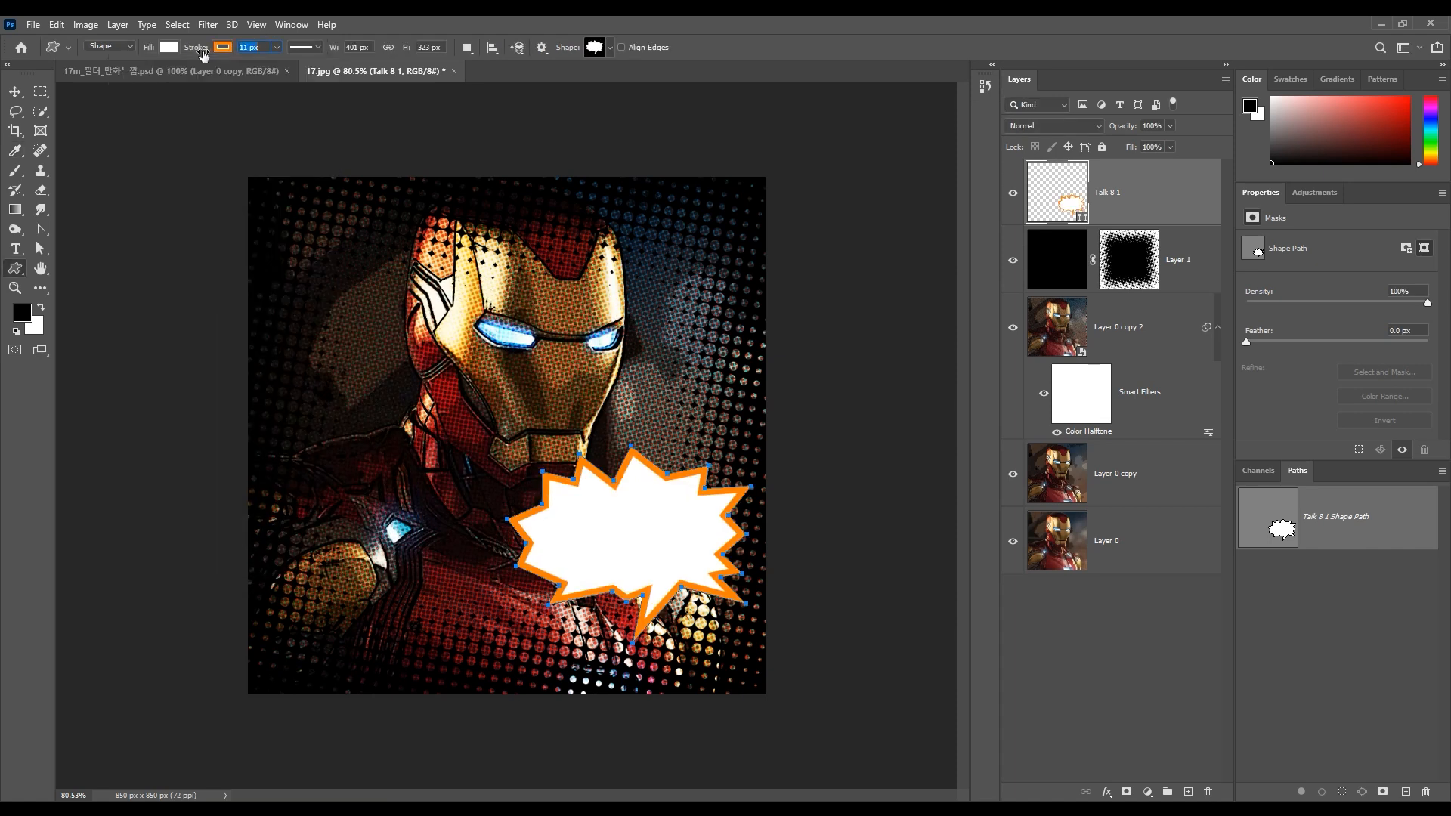
click(15, 91)
drag(644, 541, 631, 557)
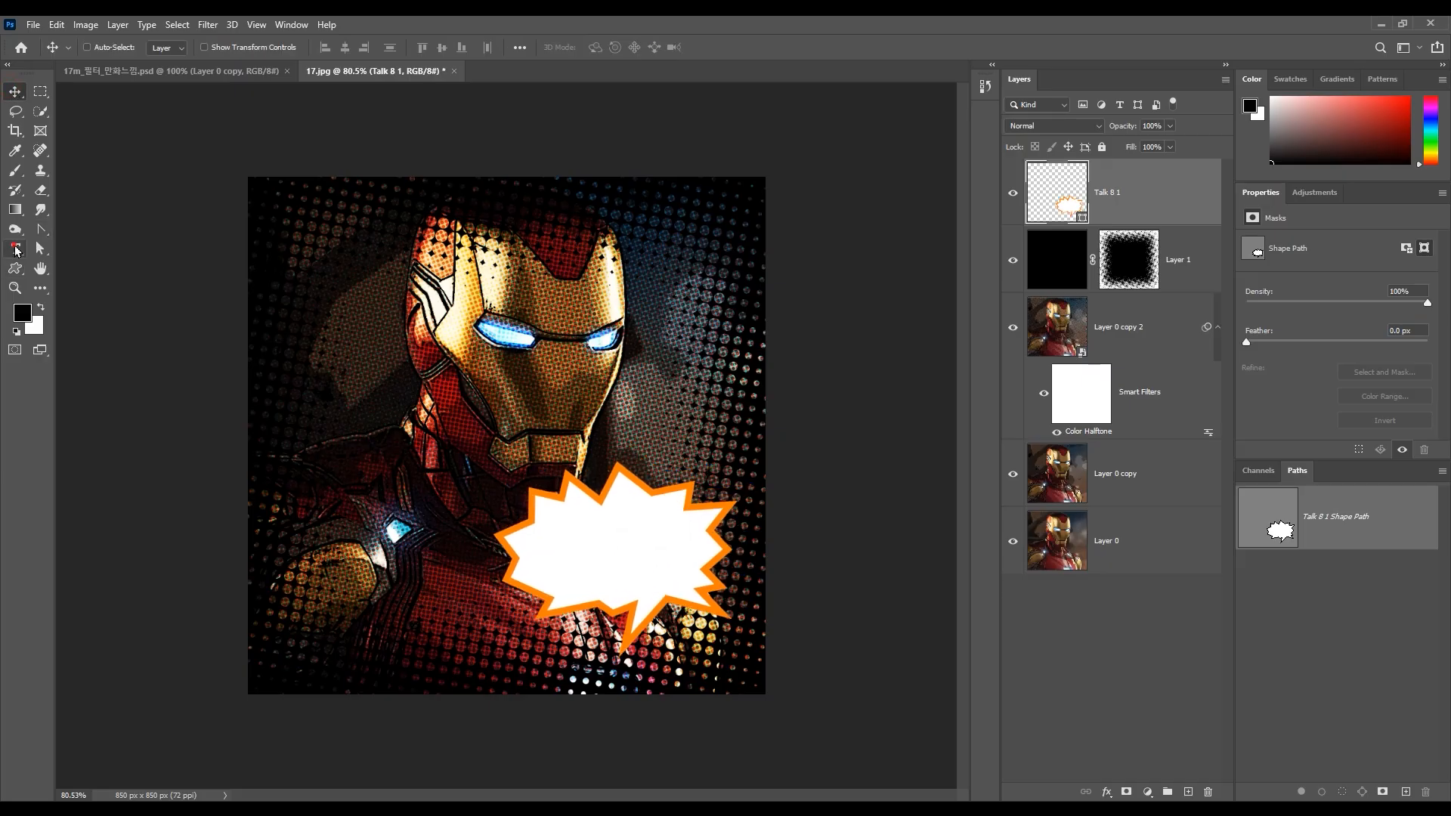
Step: Add the text "w o w" in black at 188 pt inside the speech bubble
click(15, 249)
click(560, 563)
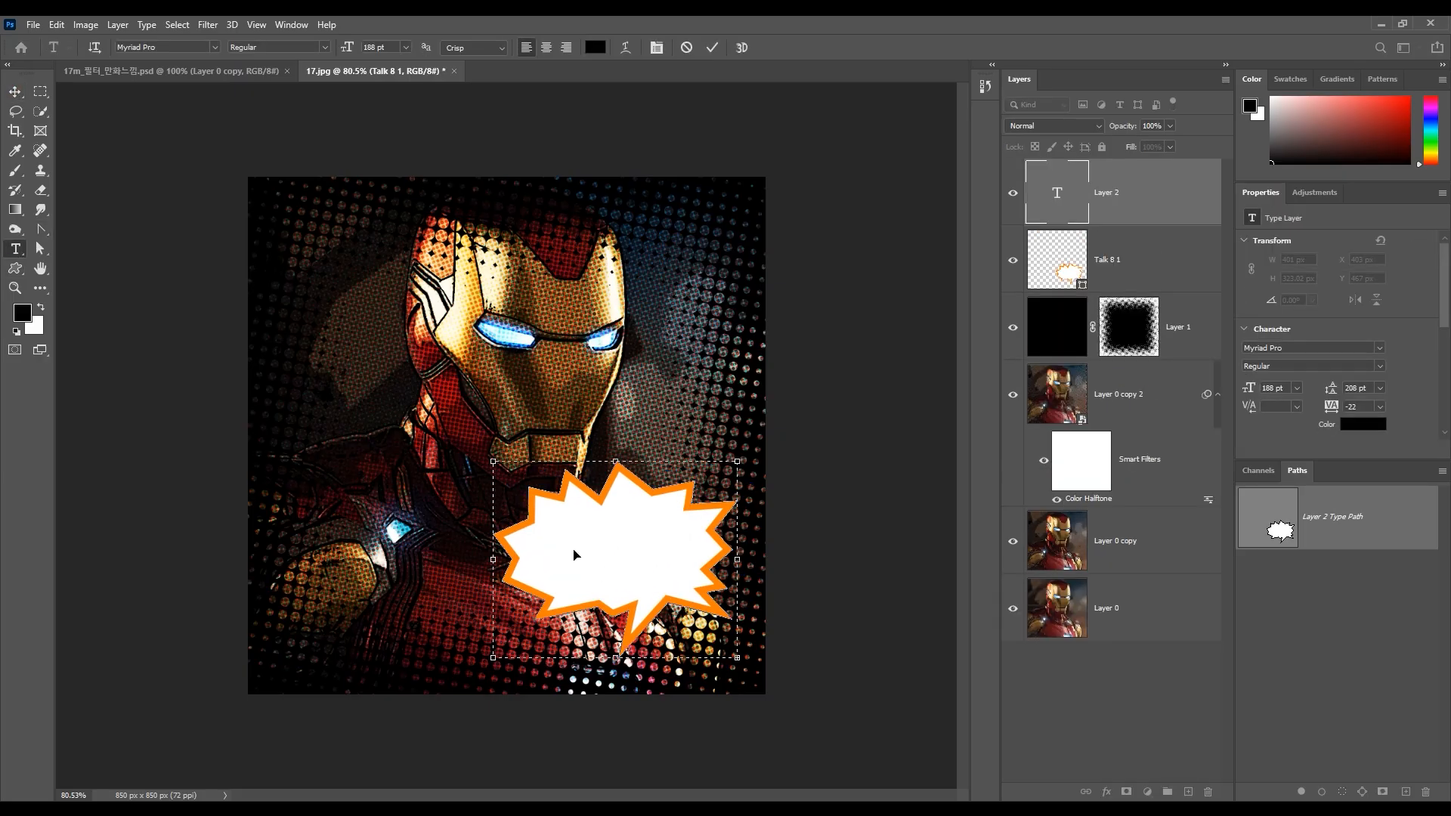
text(w o w)
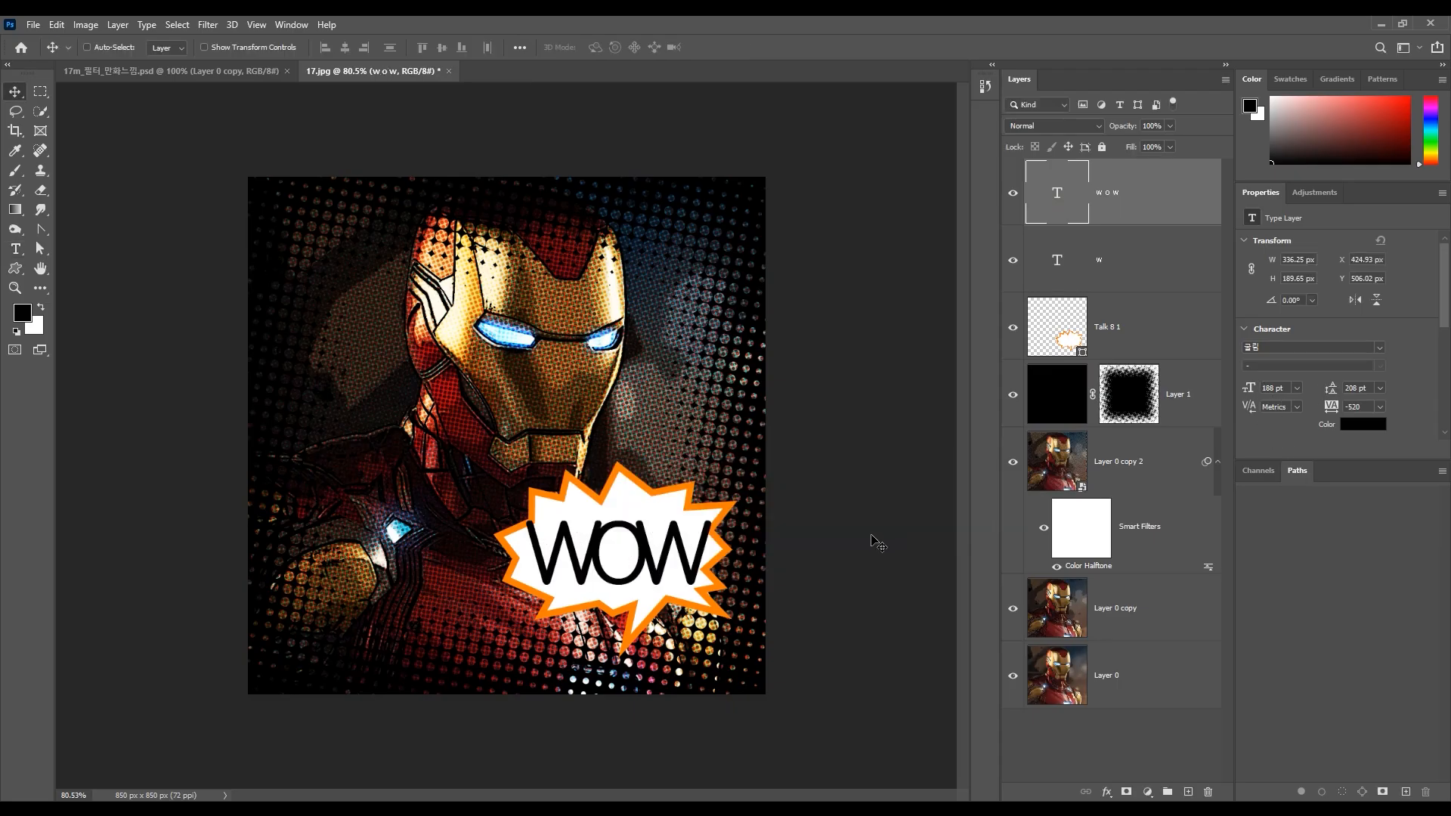